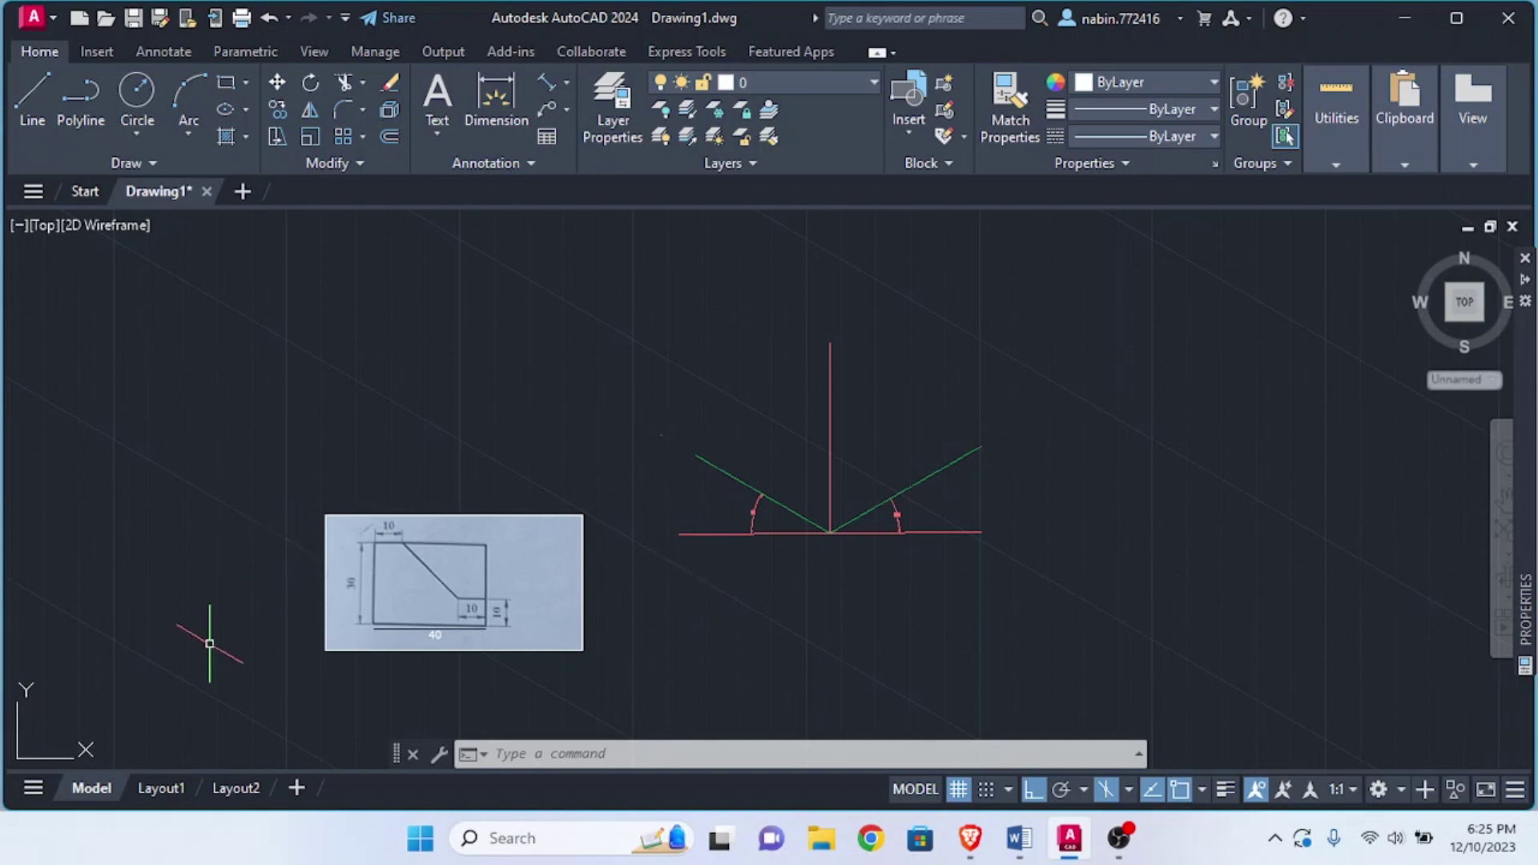
Examine the dimensioned reference sketch and the 30-degree isometric axes beside it
scroll(481, 641, "down", 3)
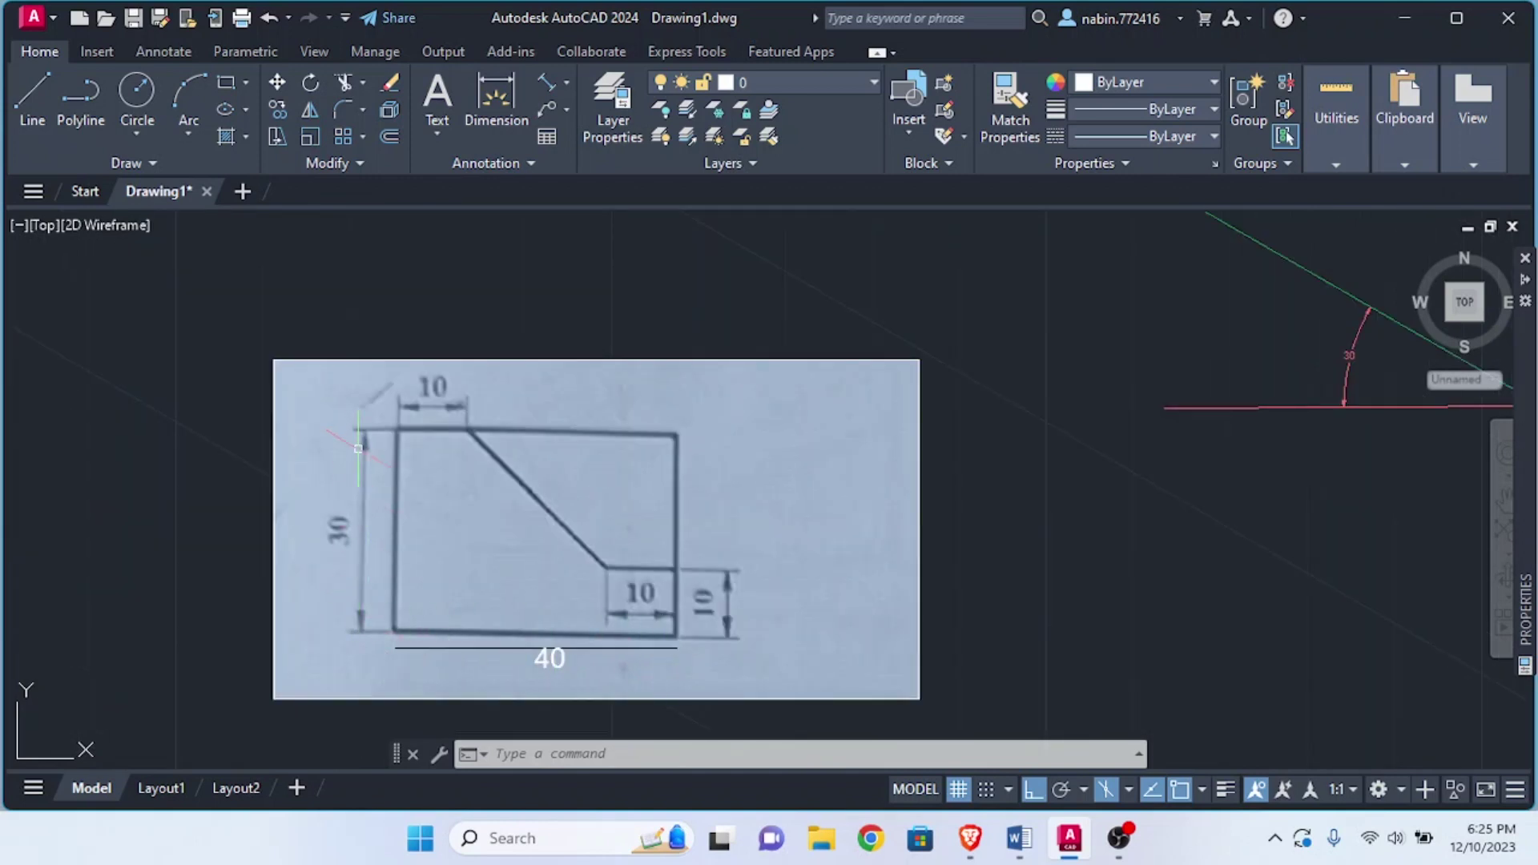
scroll(505, 496, "down", 4)
scroll(898, 464, "up", 4)
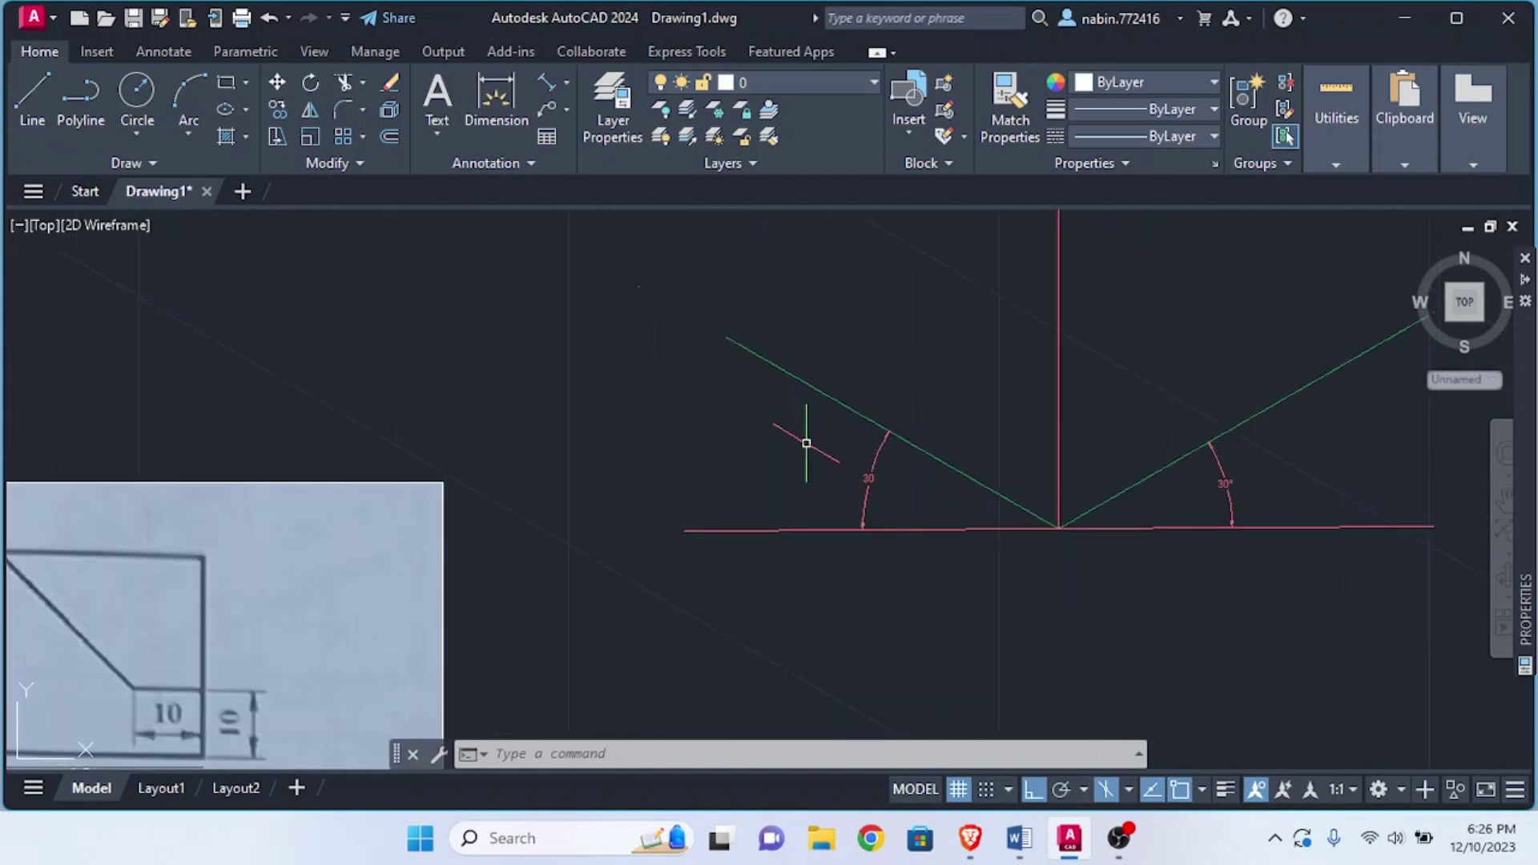
scroll(914, 499, "up", 4)
scroll(1041, 507, "down", 6)
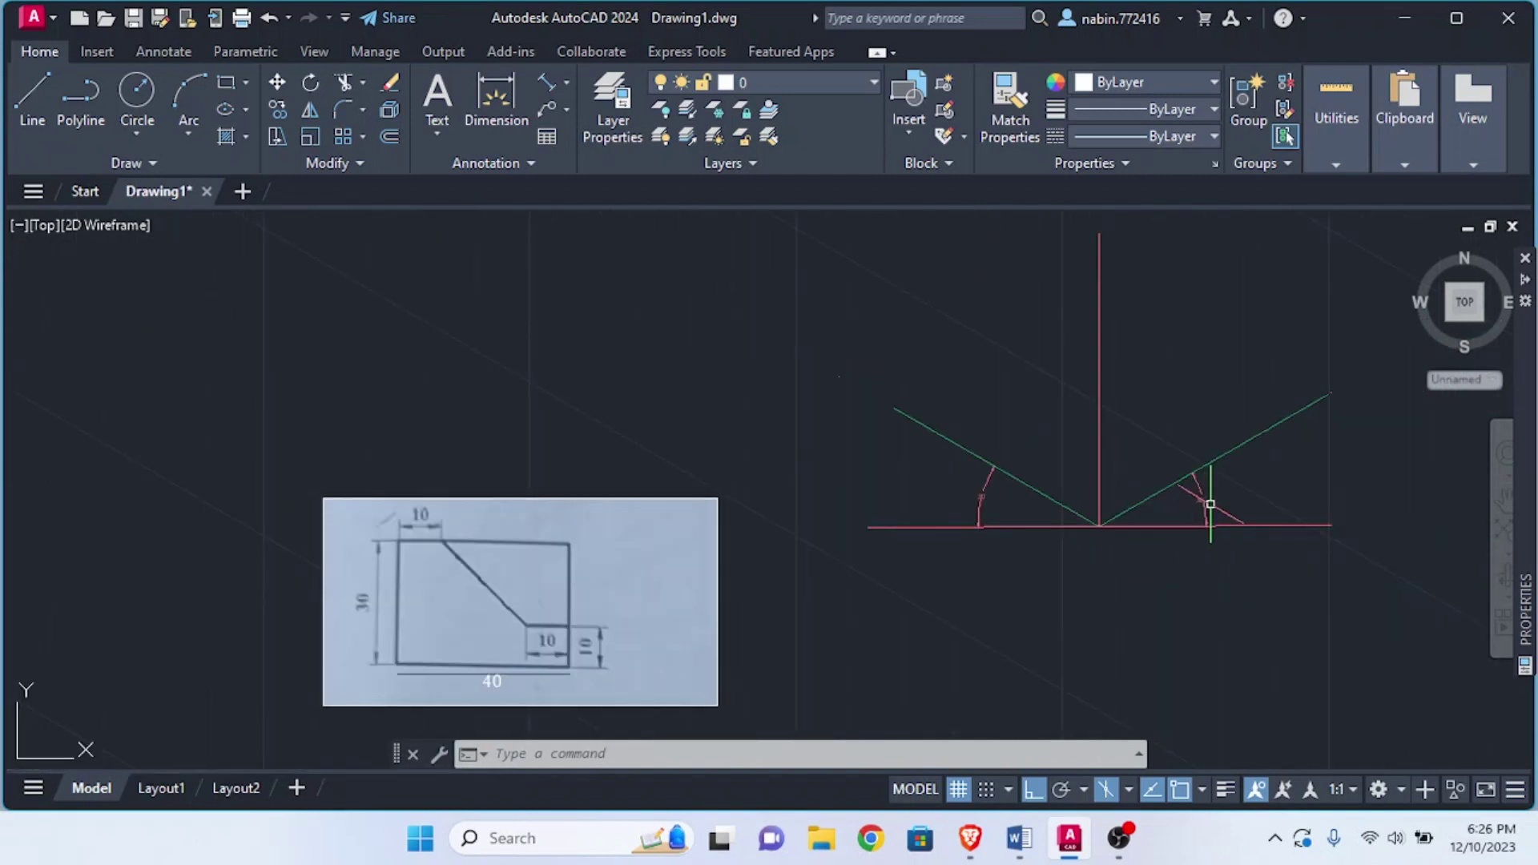
scroll(1233, 492, "up", 5)
scroll(1232, 492, "down", 4)
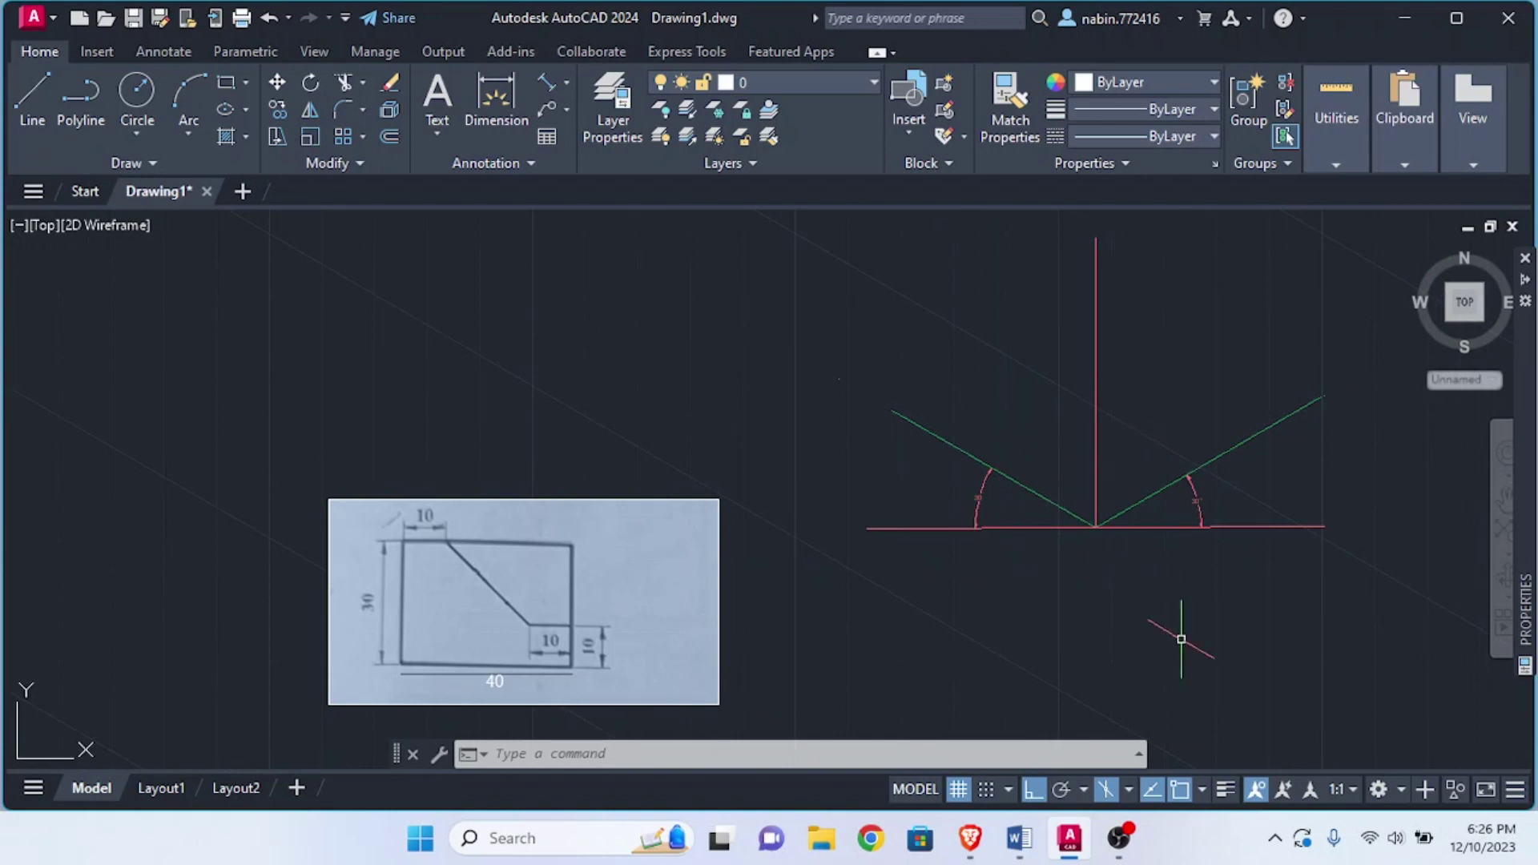
In the left isoplane, draw a 40-unit line at 150° from the point where the isometric axes meet
left_click(1129, 790)
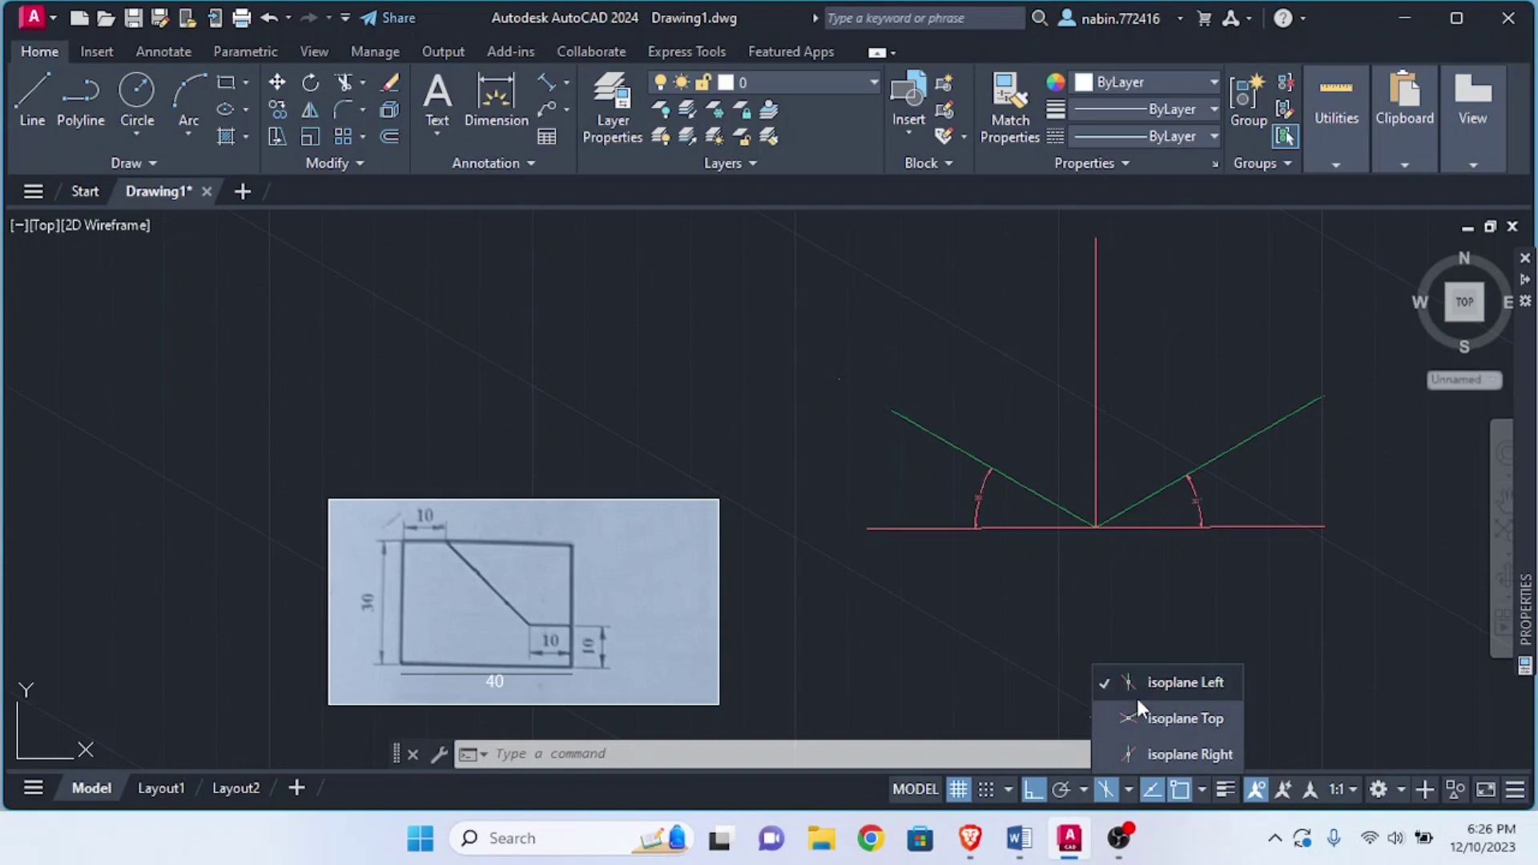
left_click(1136, 696)
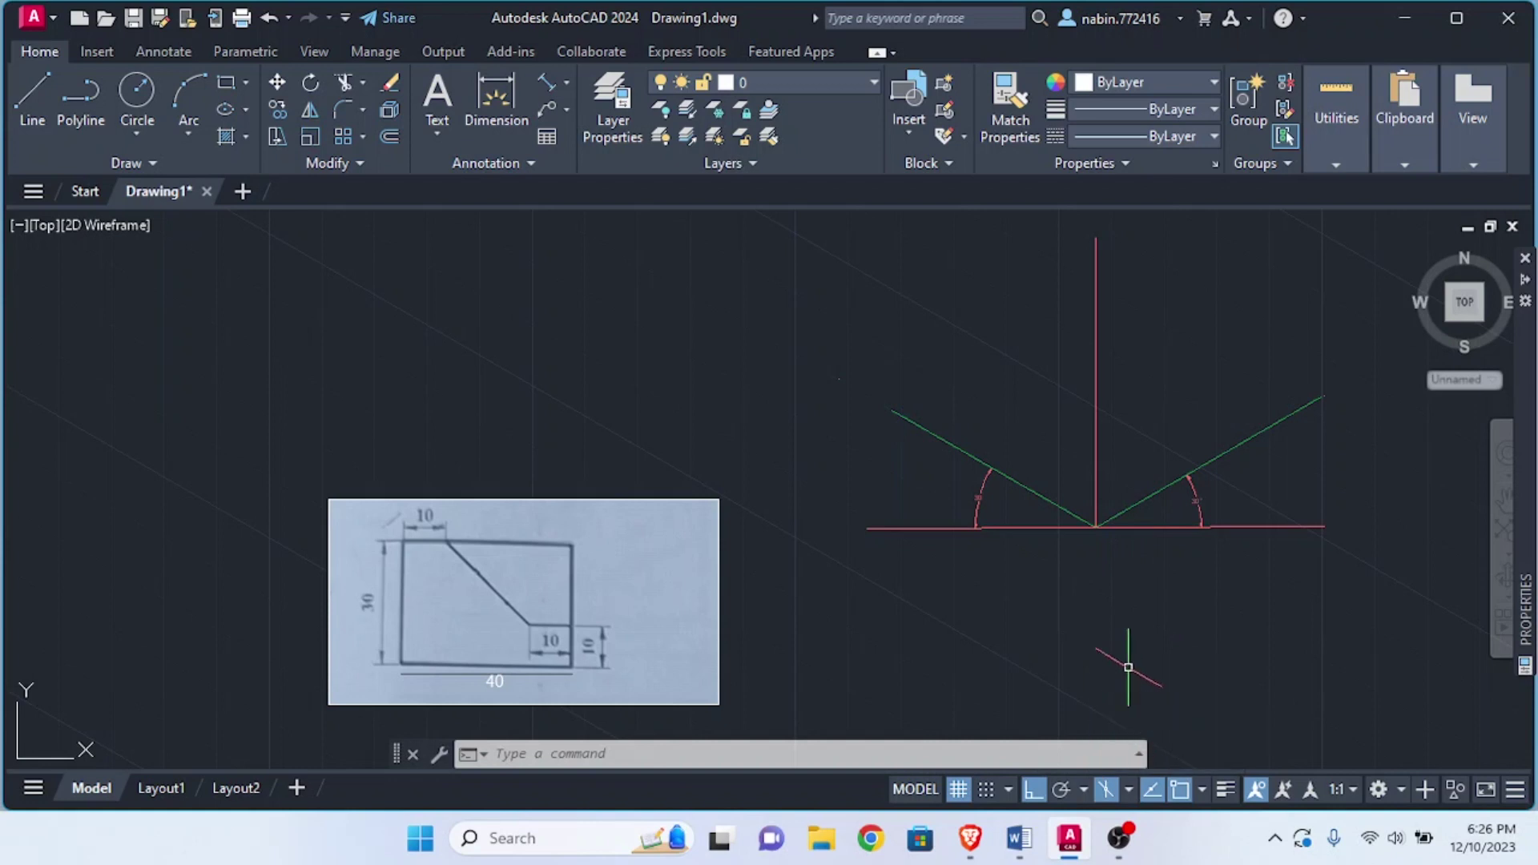
type("l")
key("Return")
left_click(1096, 530)
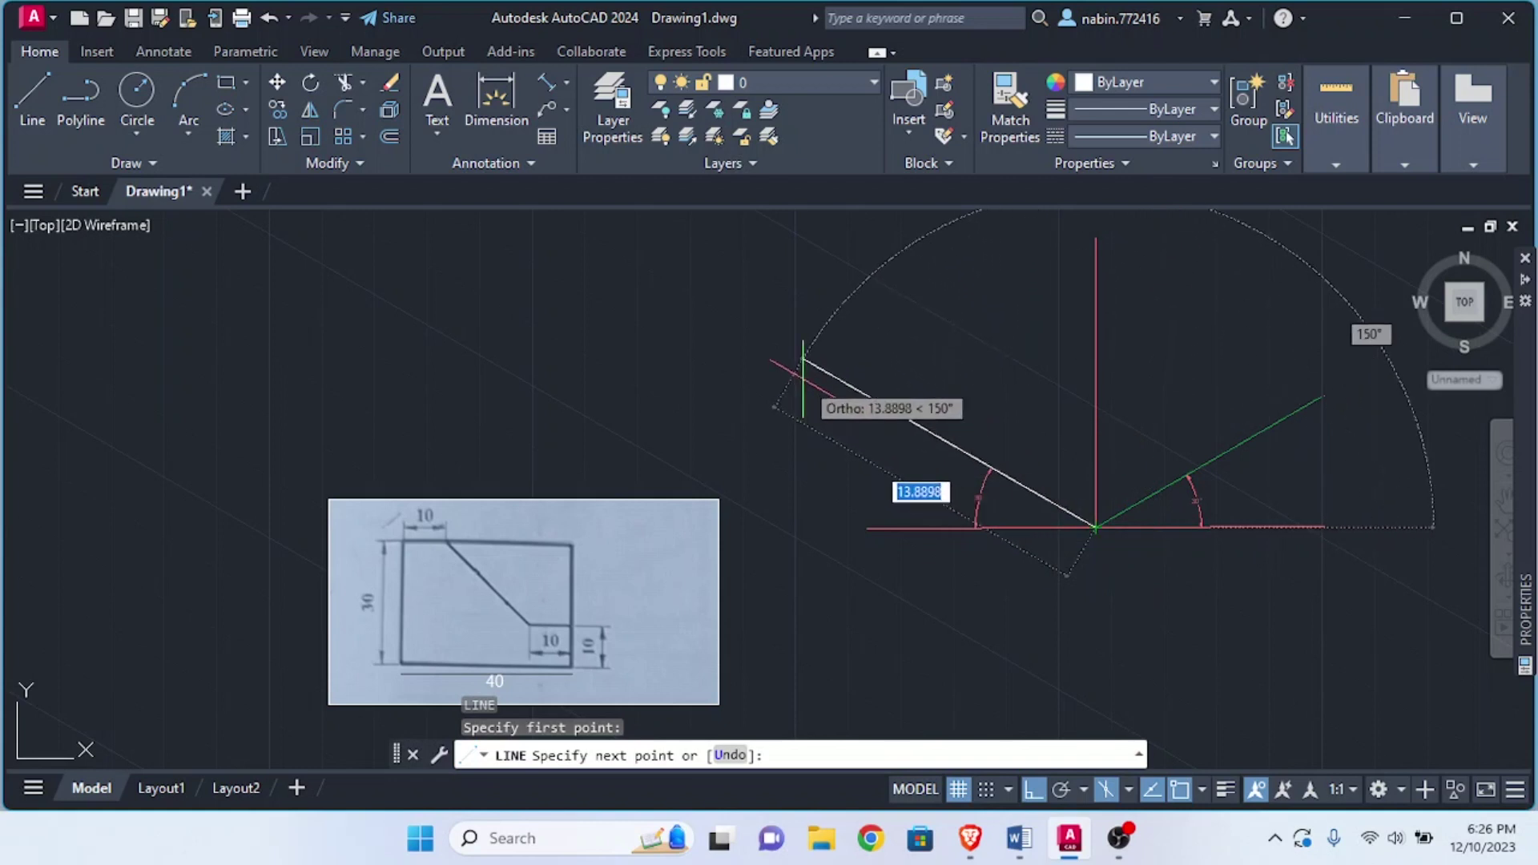
type("40")
key("Return")
scroll(802, 380, "down", 6)
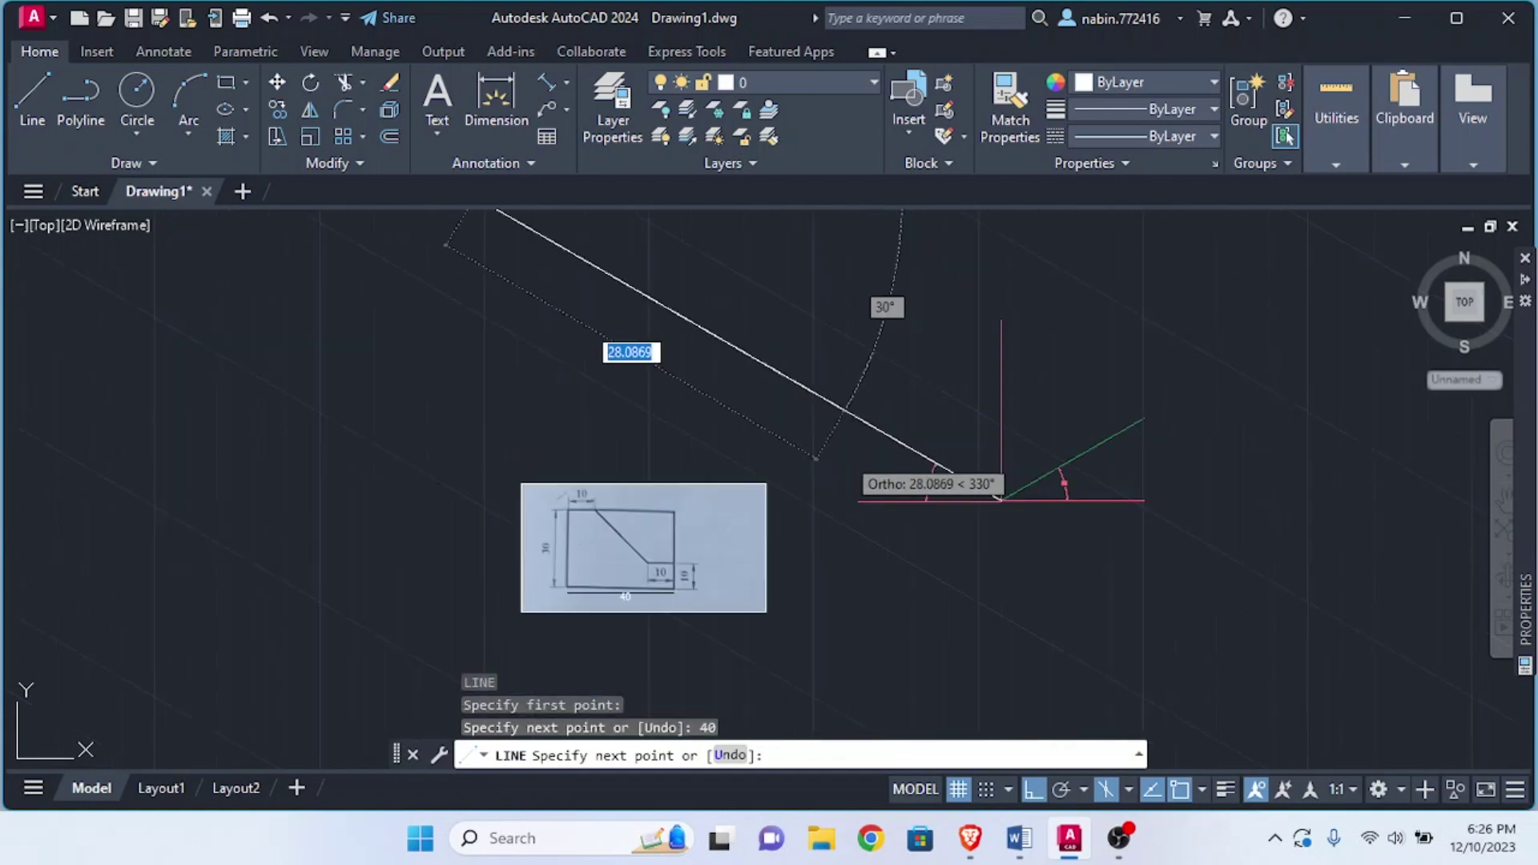
key("Escape")
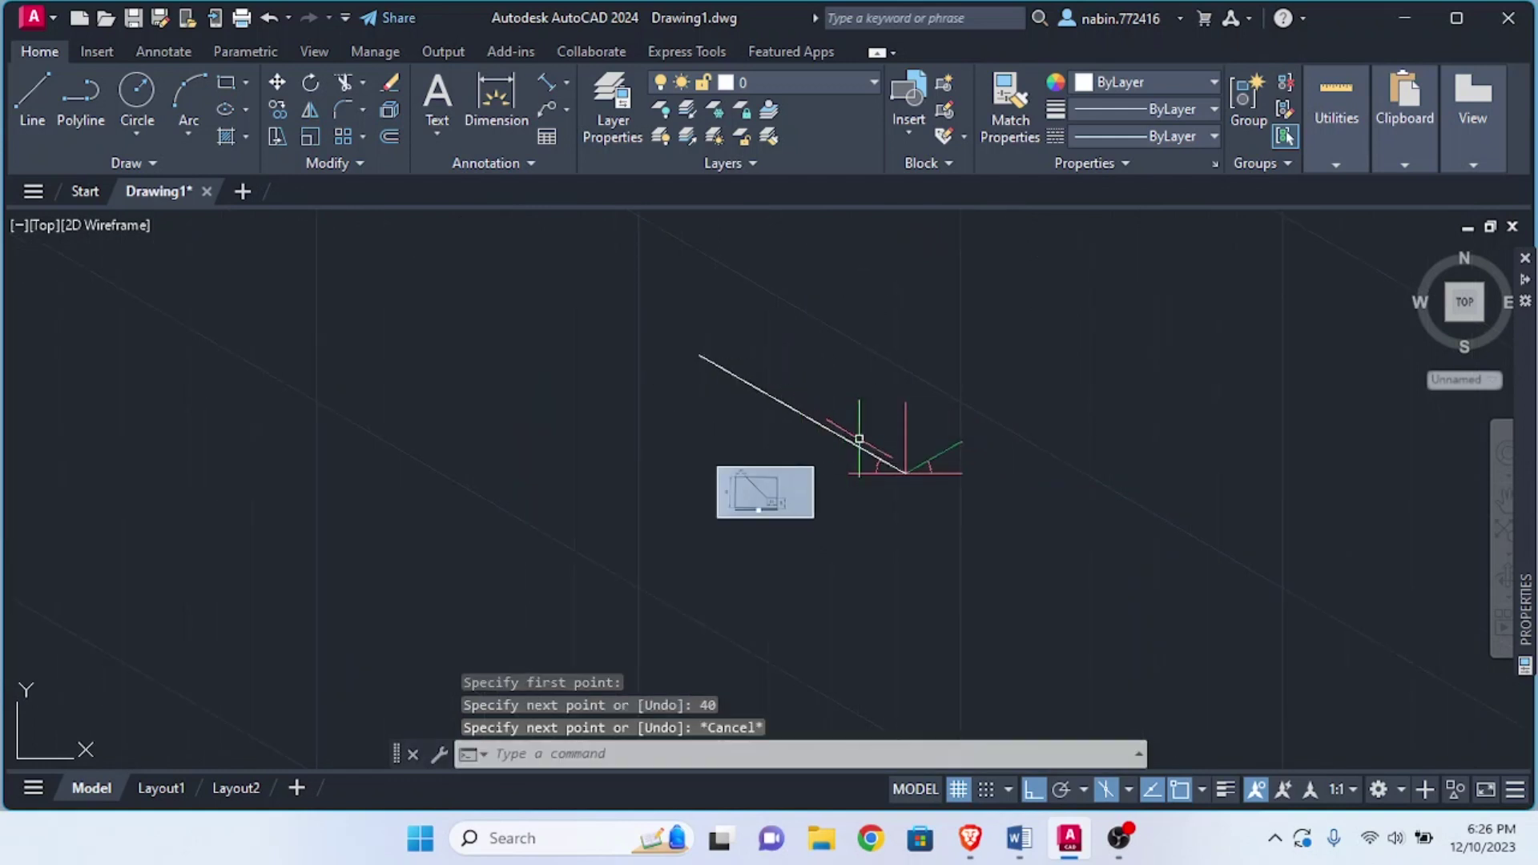
In the right isoplane, draw a 30-unit line at 30° from the same axes vertex
scroll(868, 498, "up", 4)
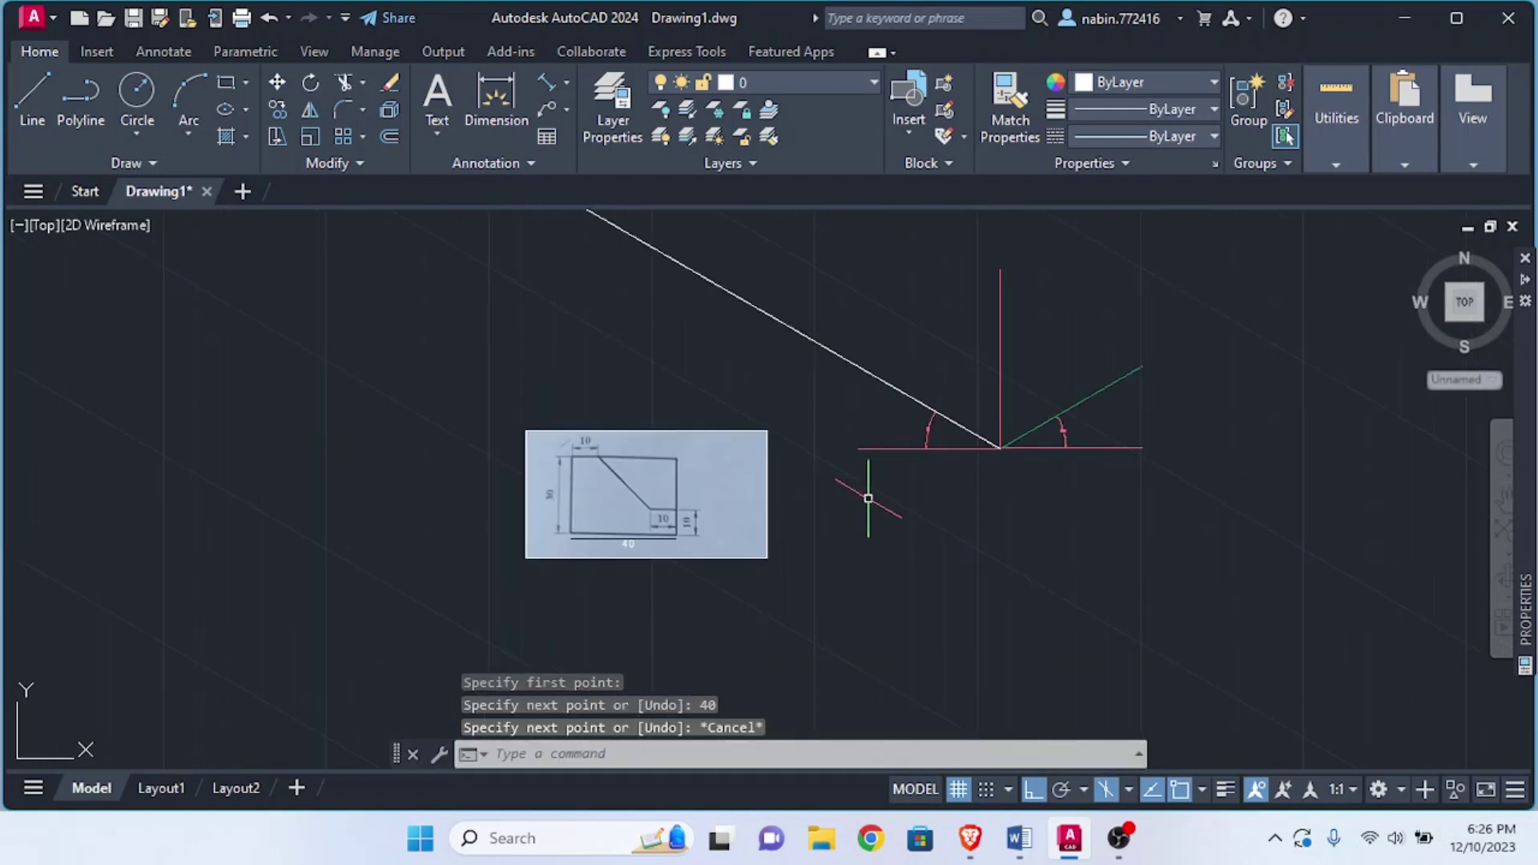
left_click(1129, 791)
left_click(1141, 754)
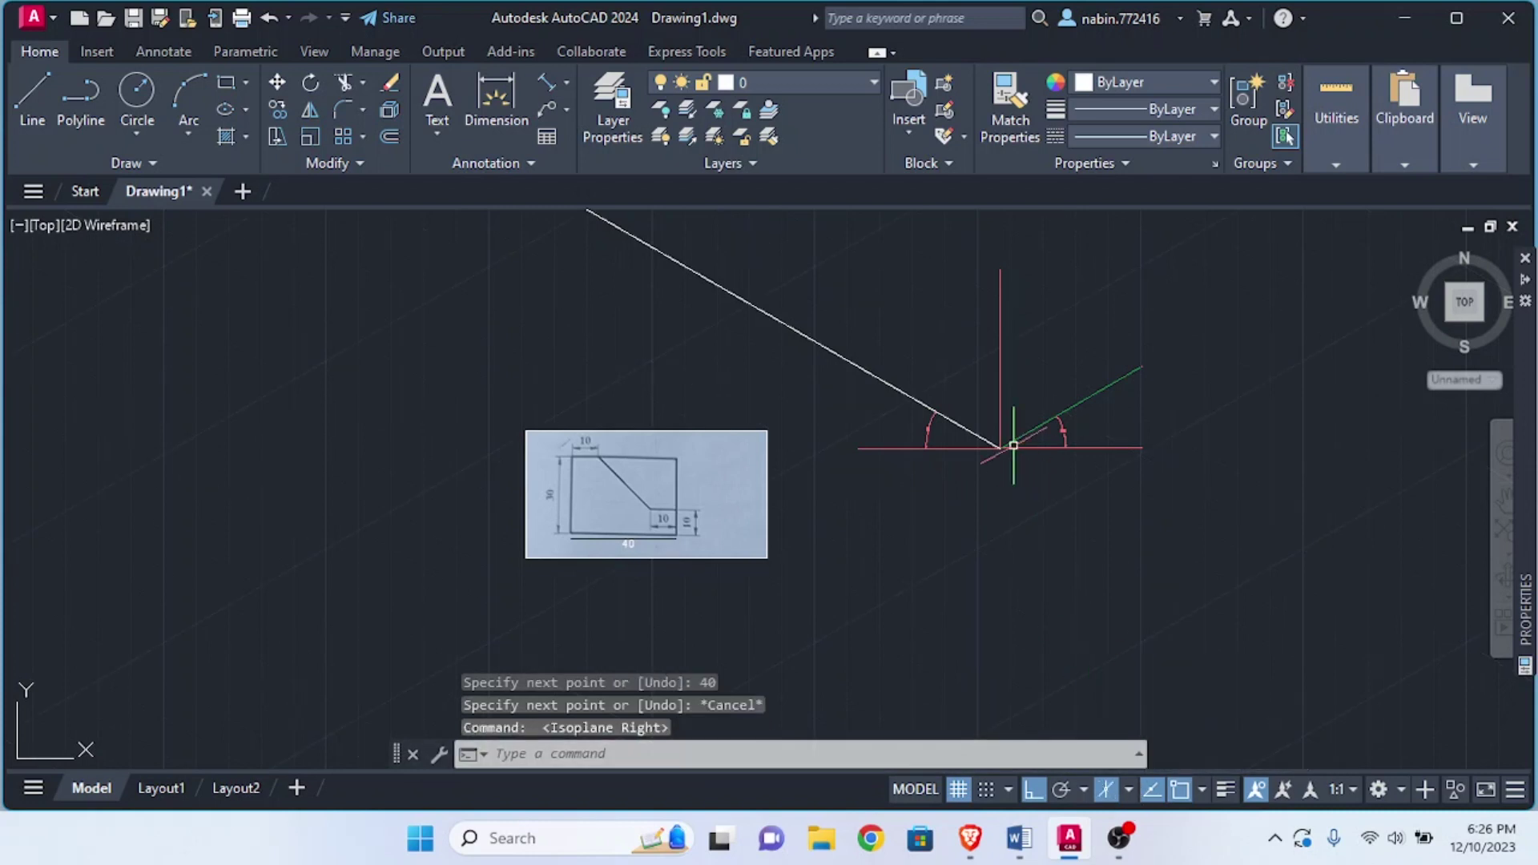
type("l")
key("Return")
left_click(999, 448)
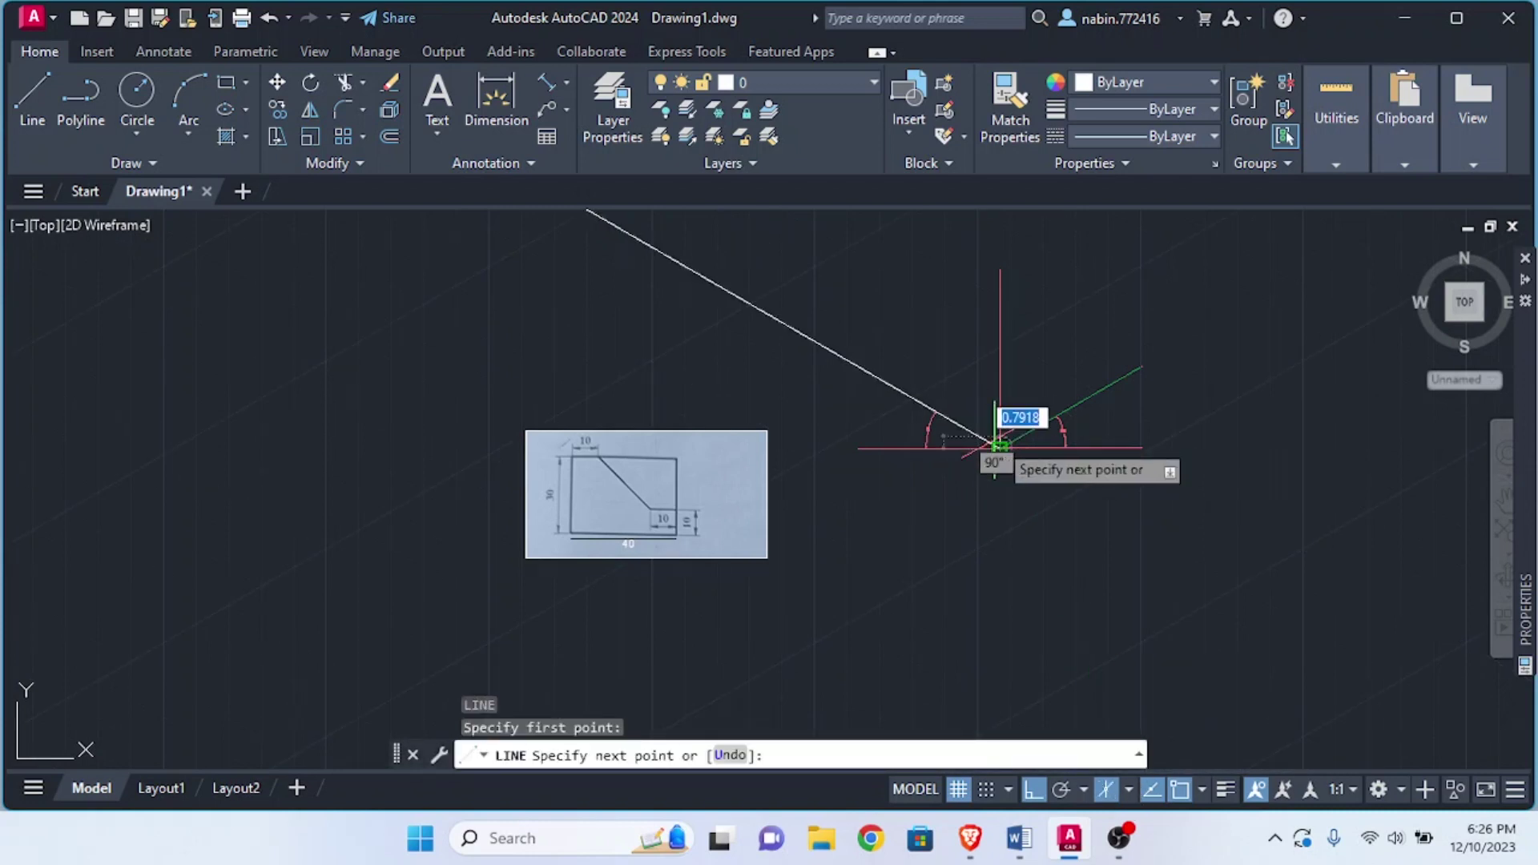
scroll(1070, 419, "down", 3)
scroll(1142, 396, "up", 3)
scroll(1149, 393, "up", 2)
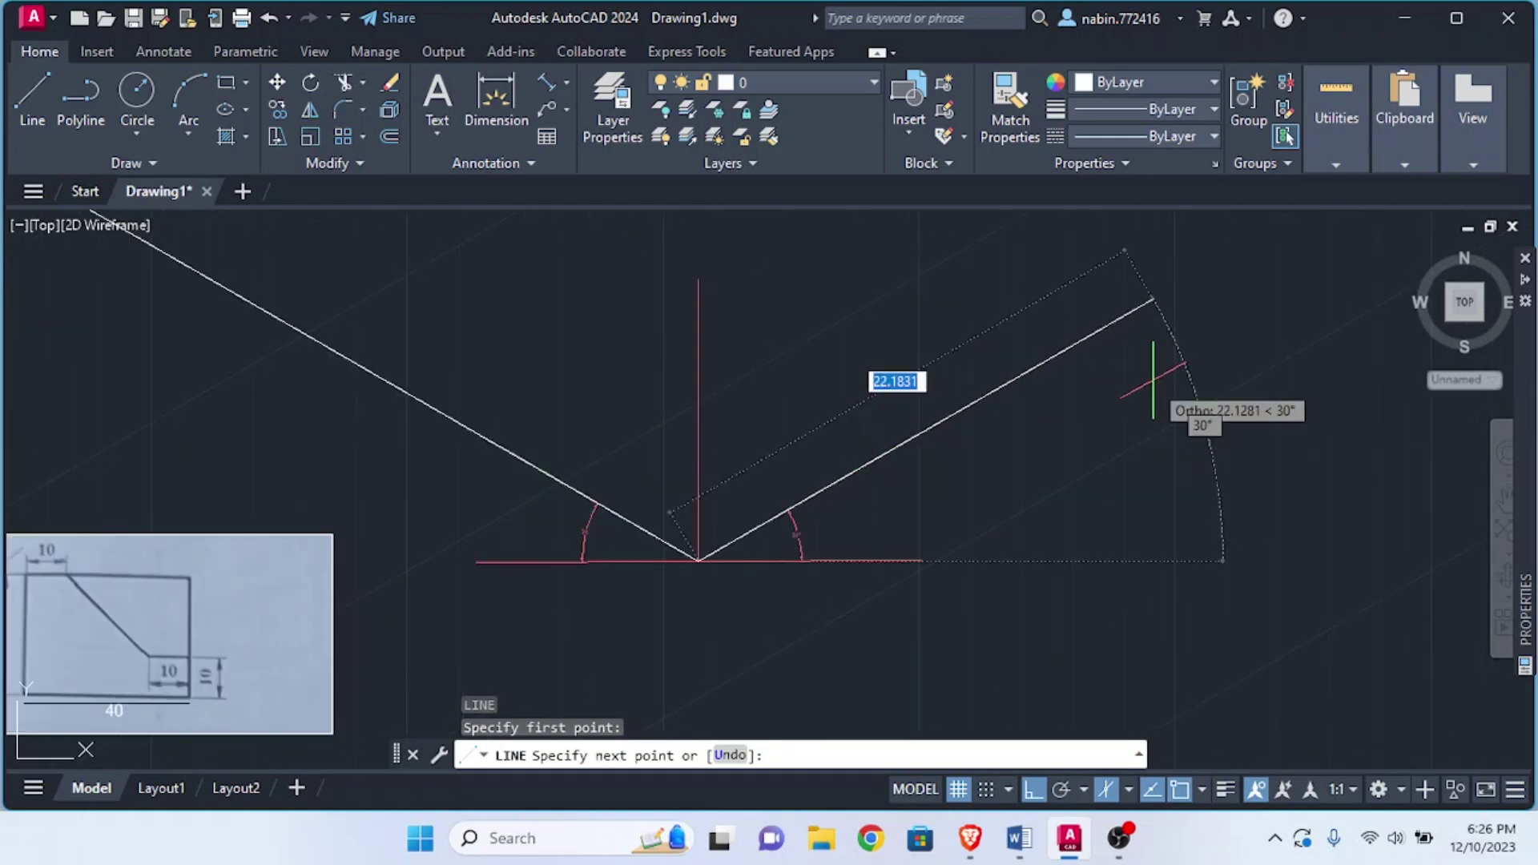
type("30")
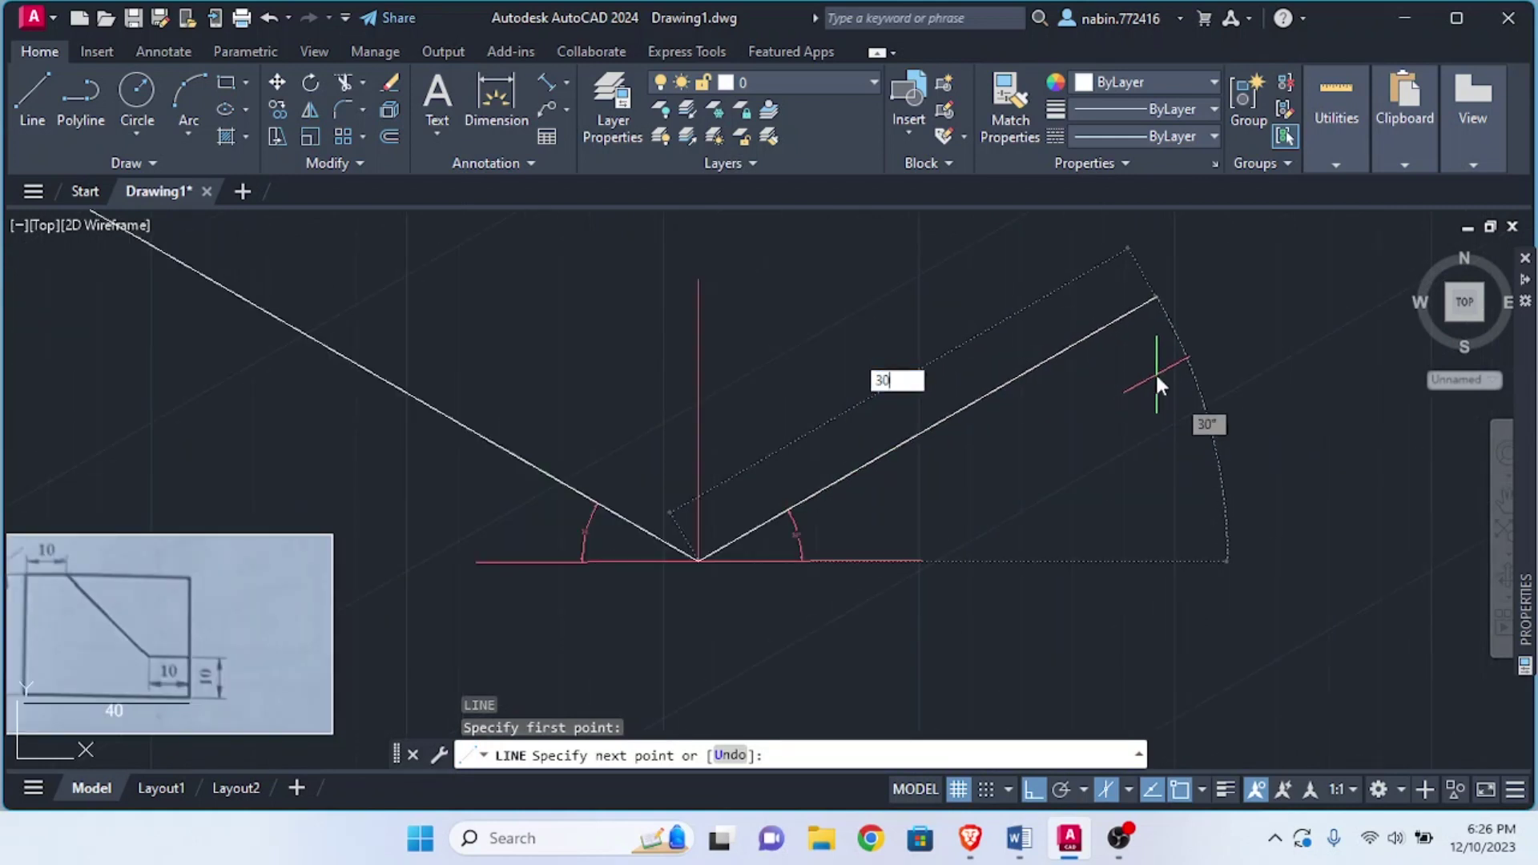
key("Return")
scroll(1155, 371, "down", 5)
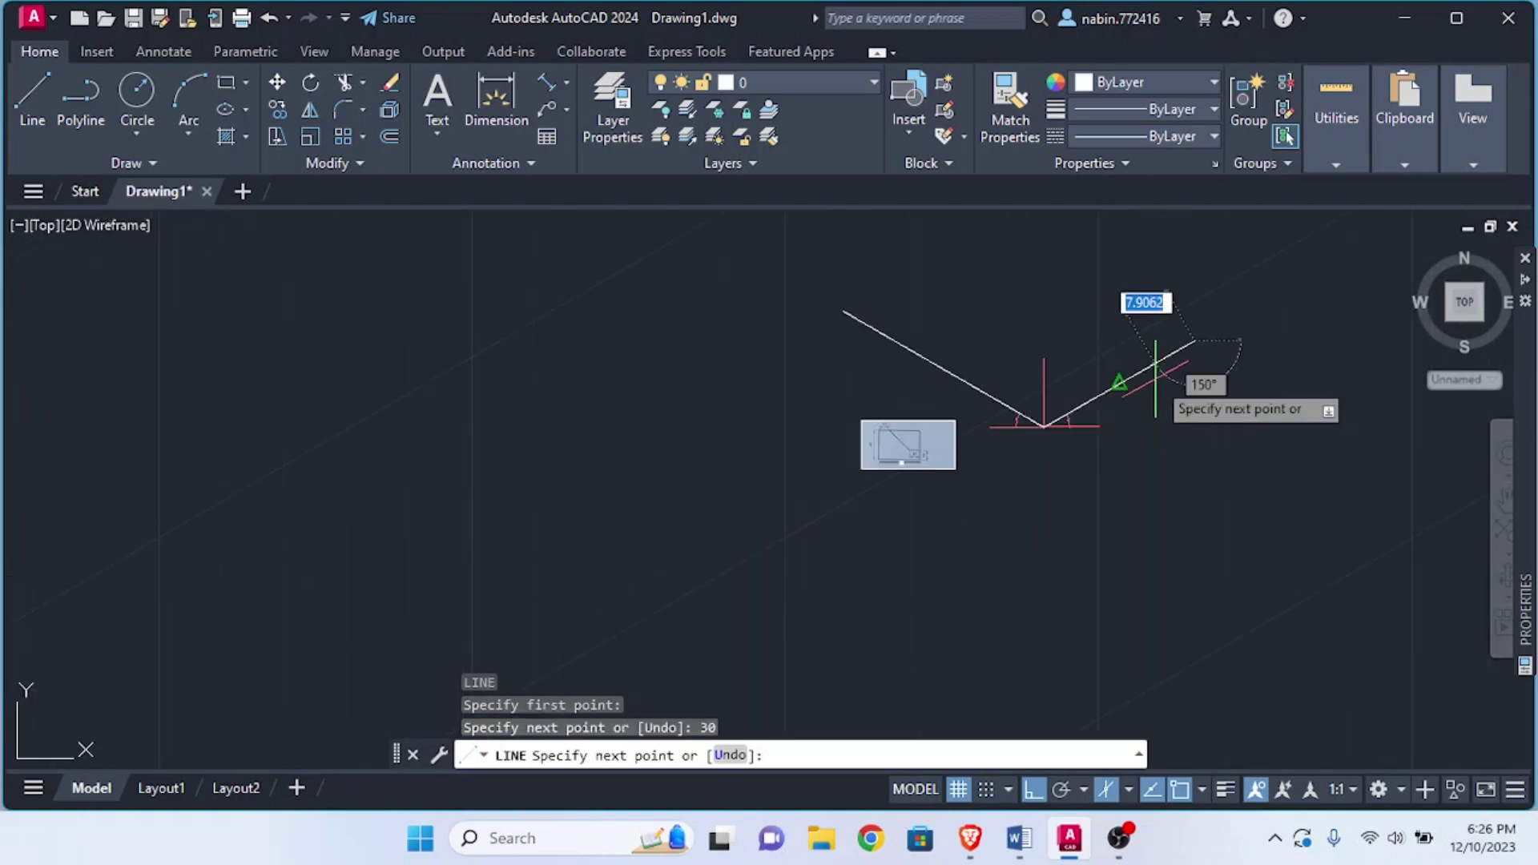
left_click(1194, 341)
key("Escape")
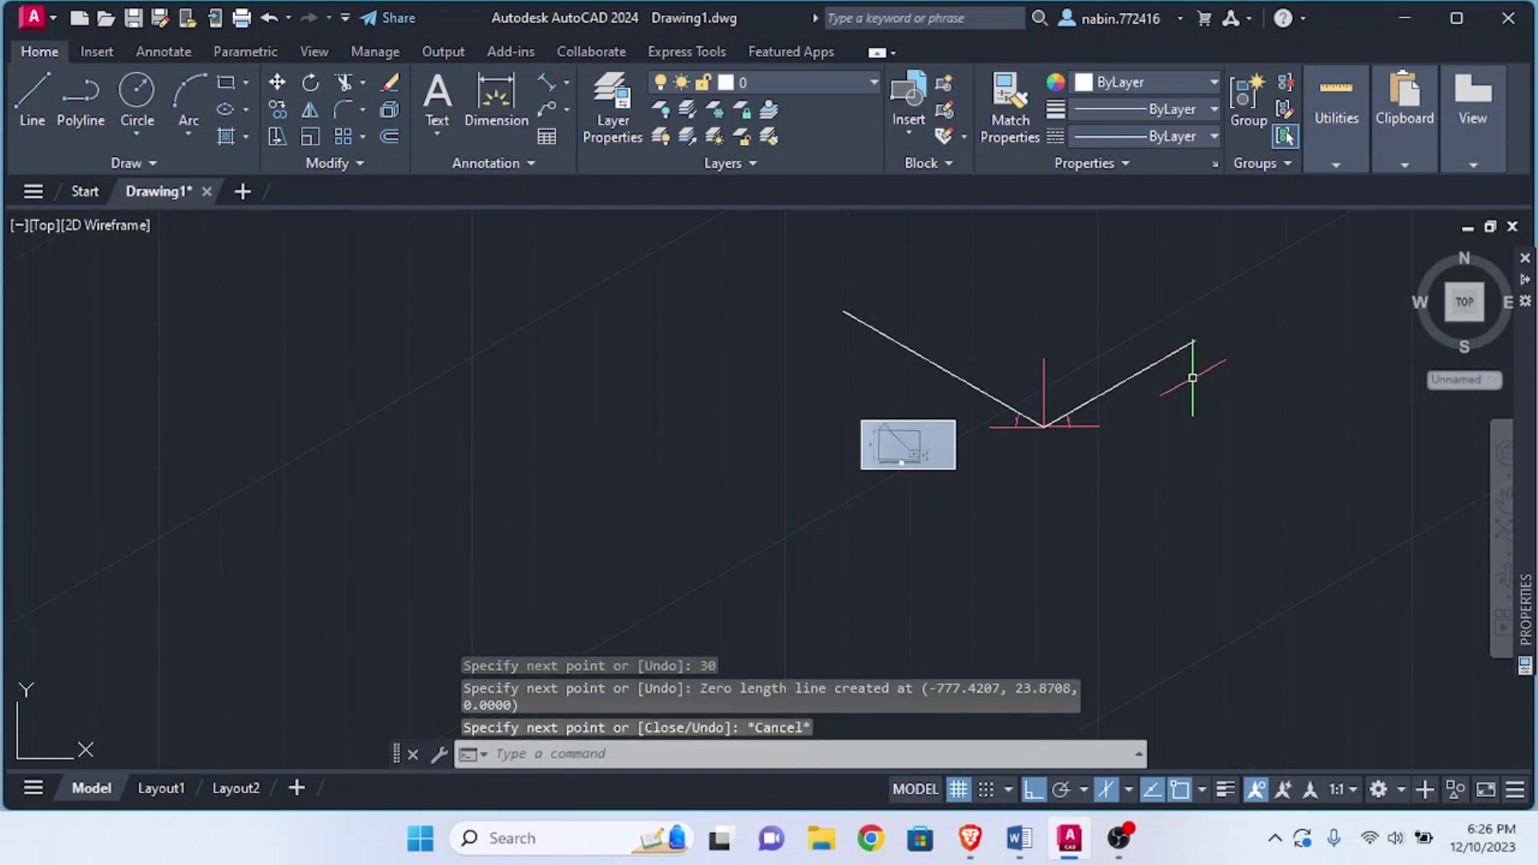
Switch the isometric drafting plane to the top isoplane
scroll(919, 482, "up", 5)
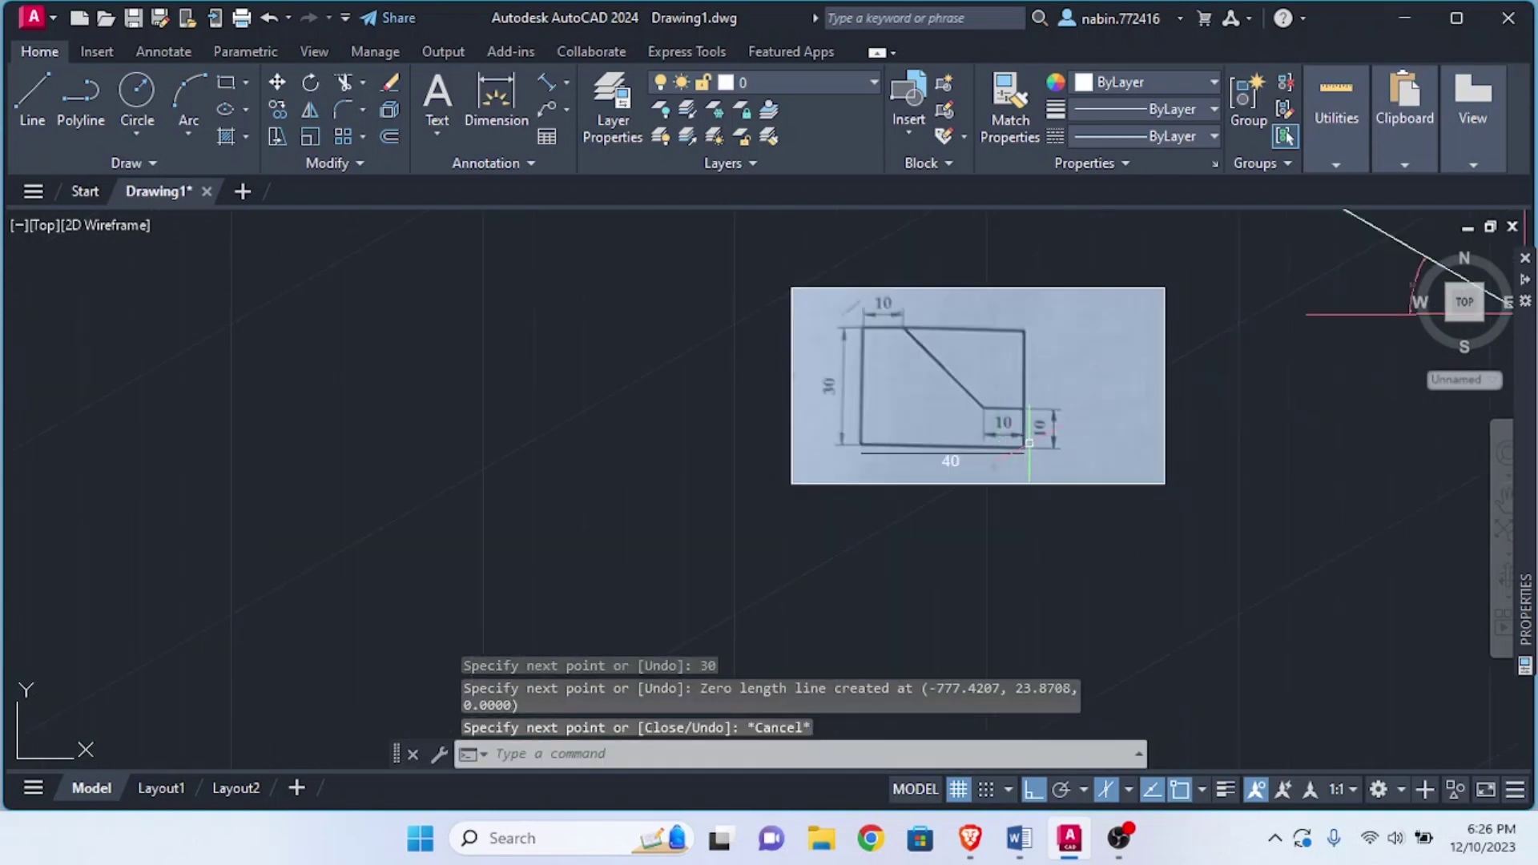
scroll(1041, 425, "down", 2)
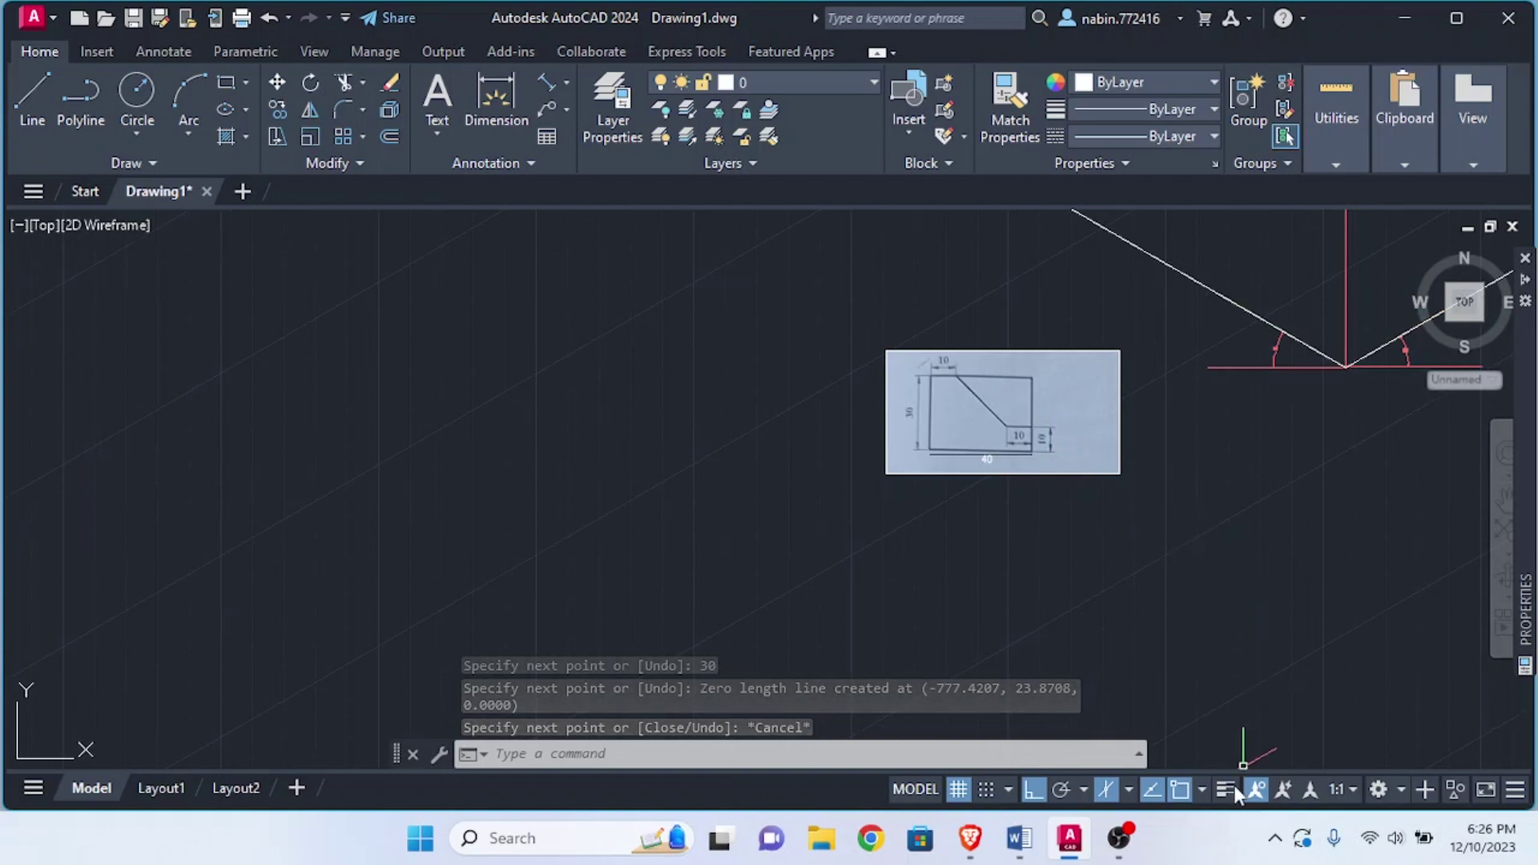
left_click(1128, 789)
left_click(1169, 718)
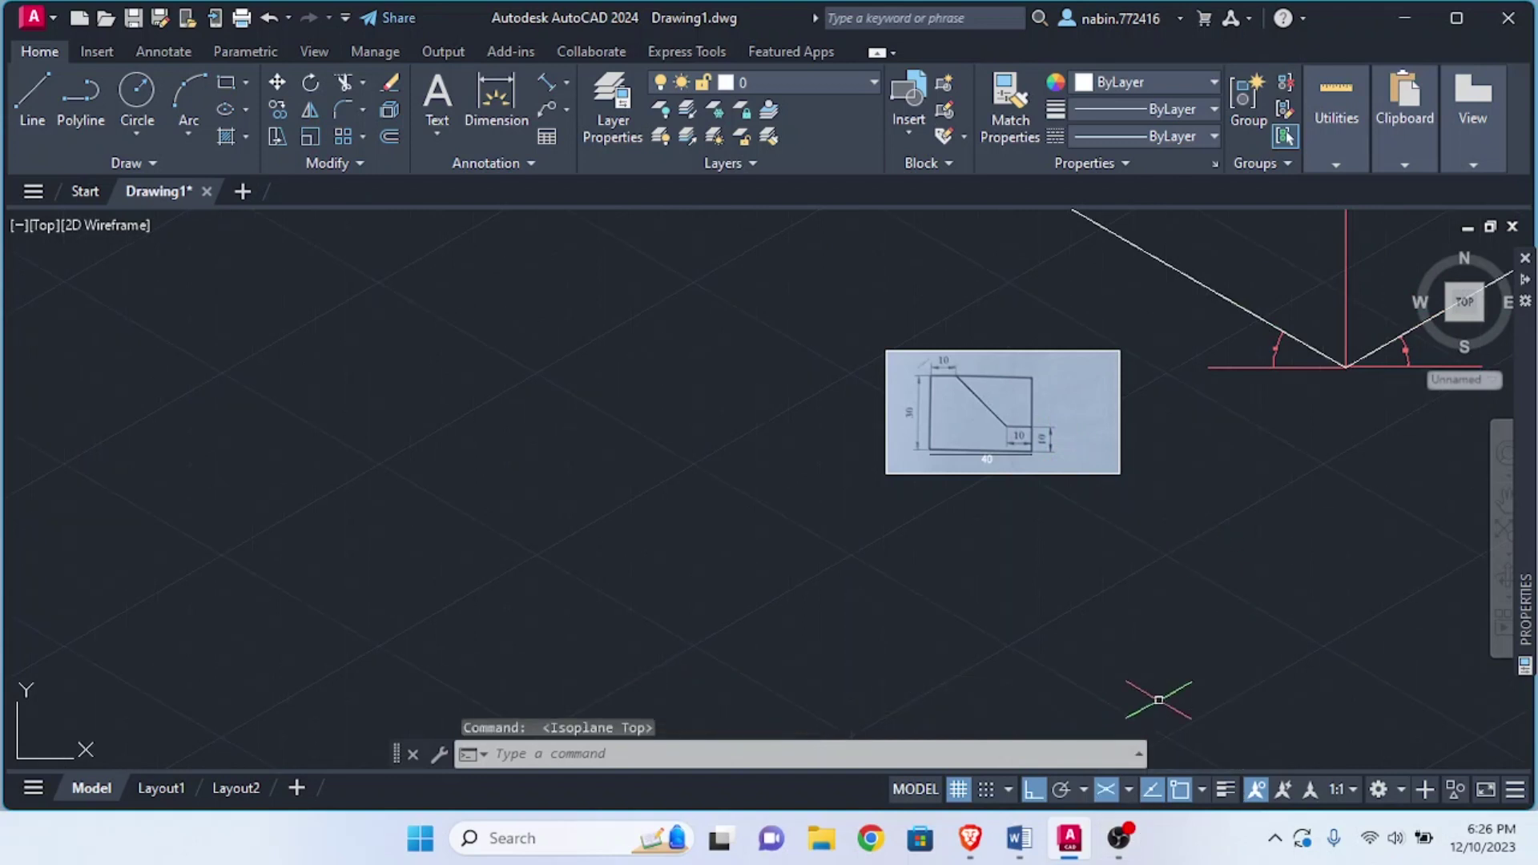
scroll(1305, 521, "down", 3)
scroll(1392, 428, "up", 2)
scroll(1392, 428, "up", 3)
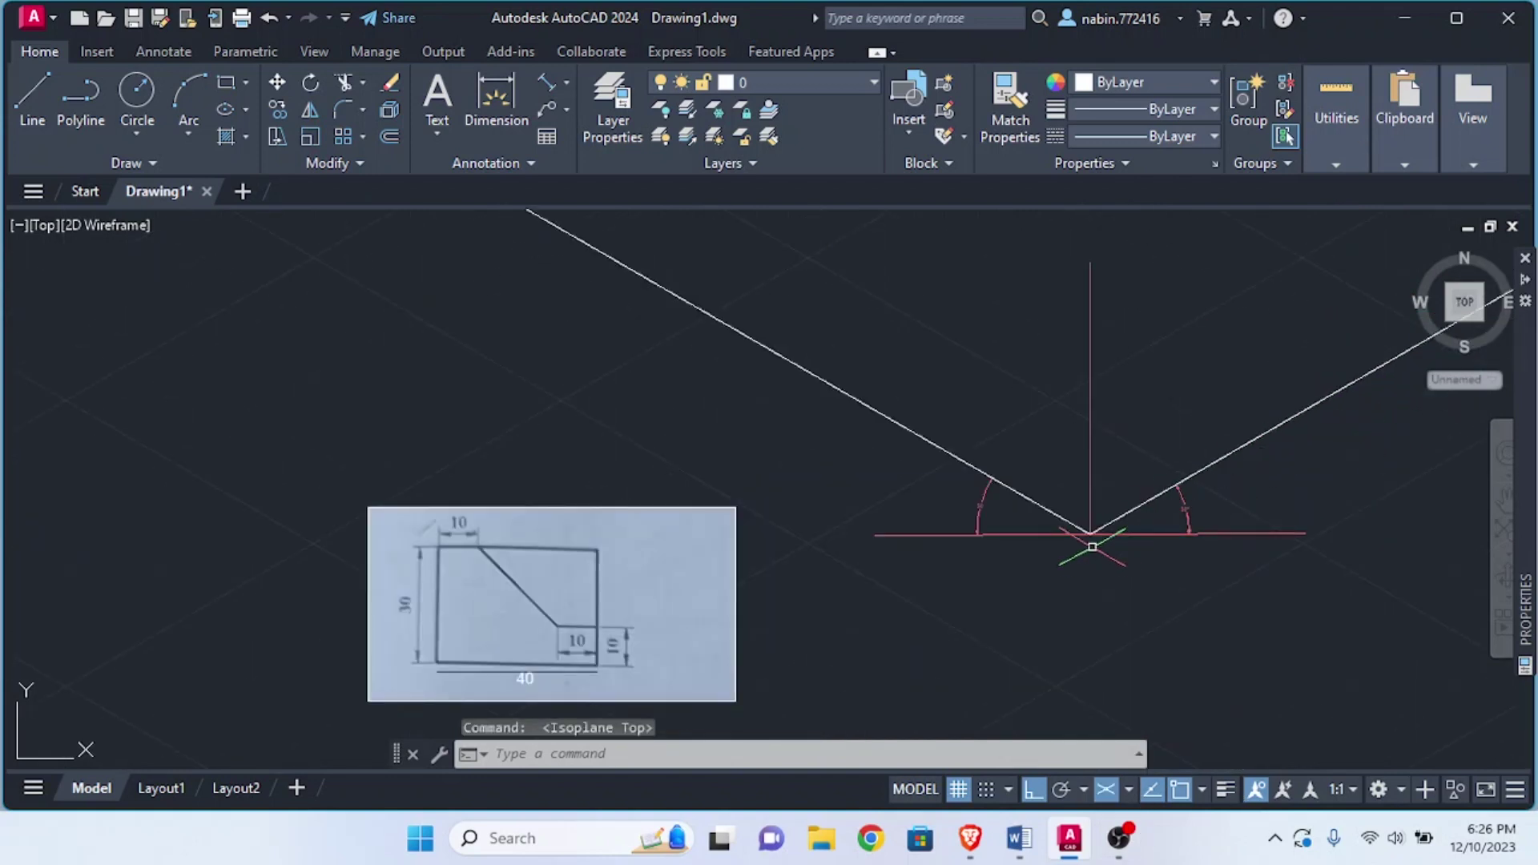
Draw a 10-unit vertical line upward from the axes vertex using the left isoplane
type("l")
key("Return")
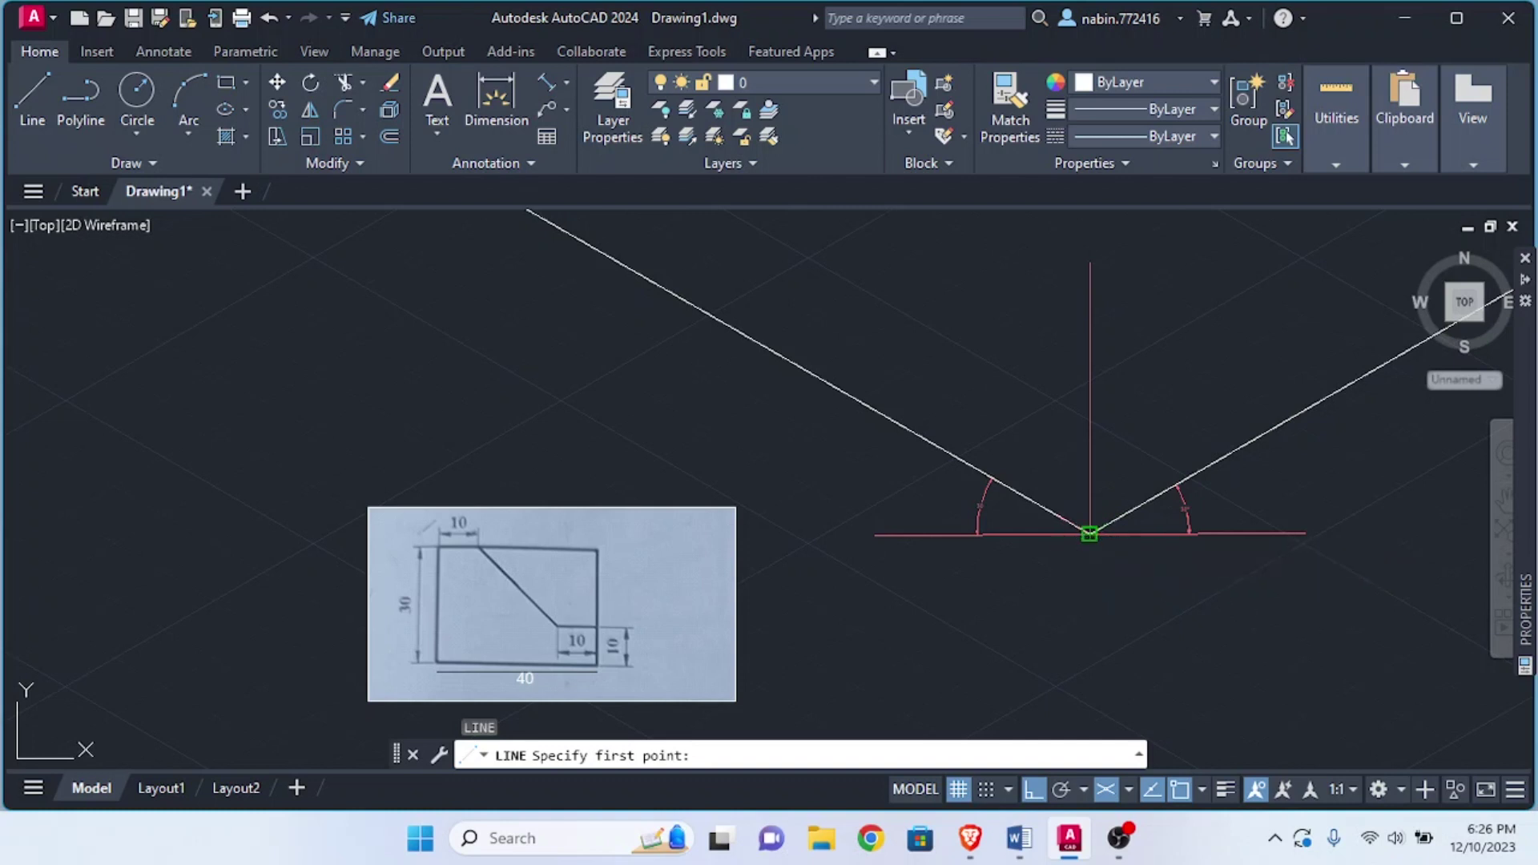
left_click(1089, 534)
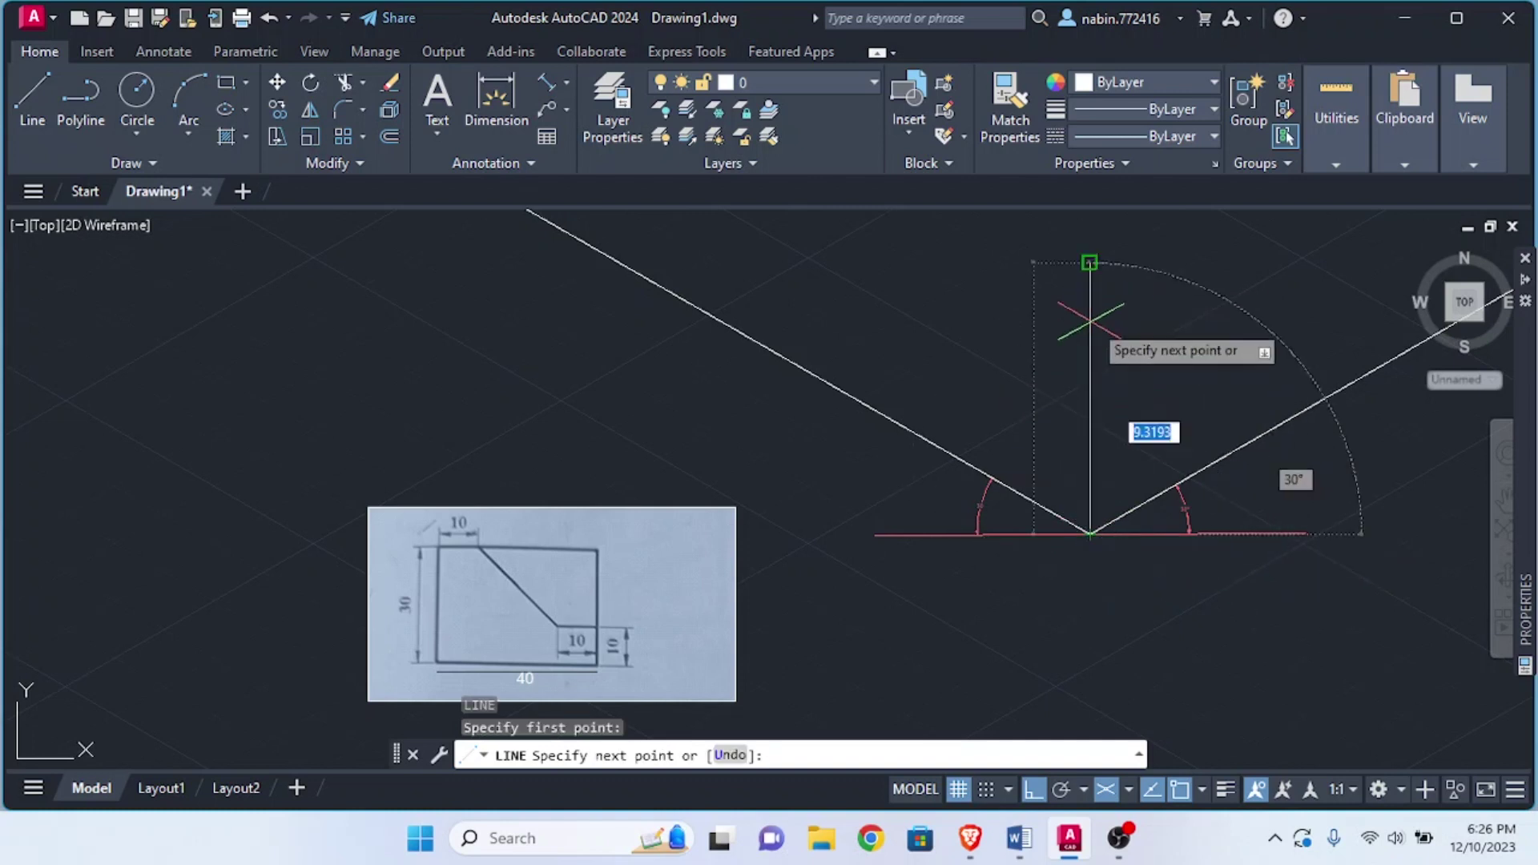
left_click(1129, 789)
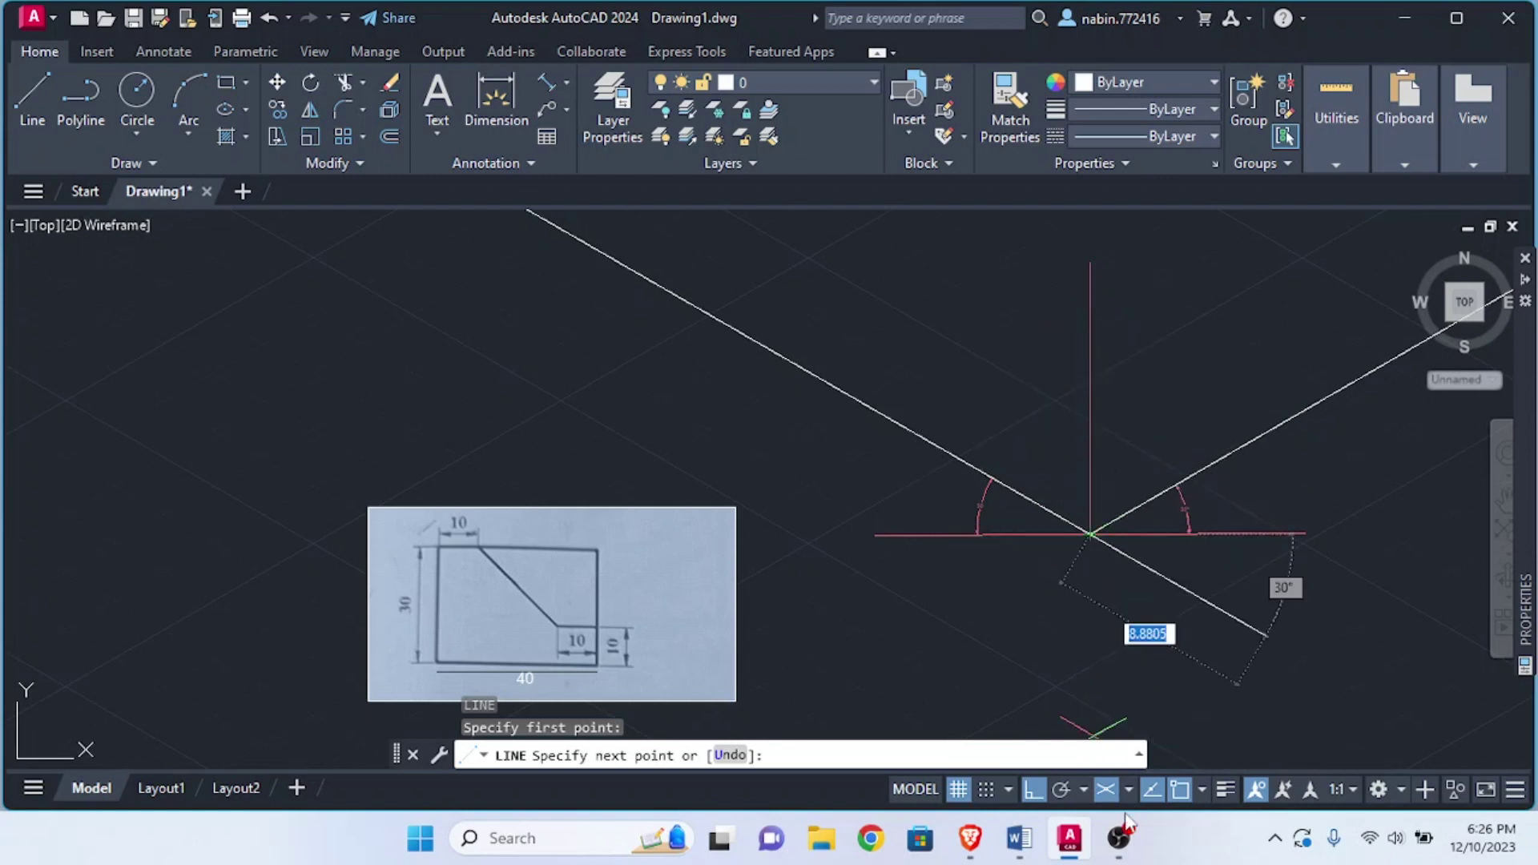
left_click(1129, 789)
left_click(1119, 691)
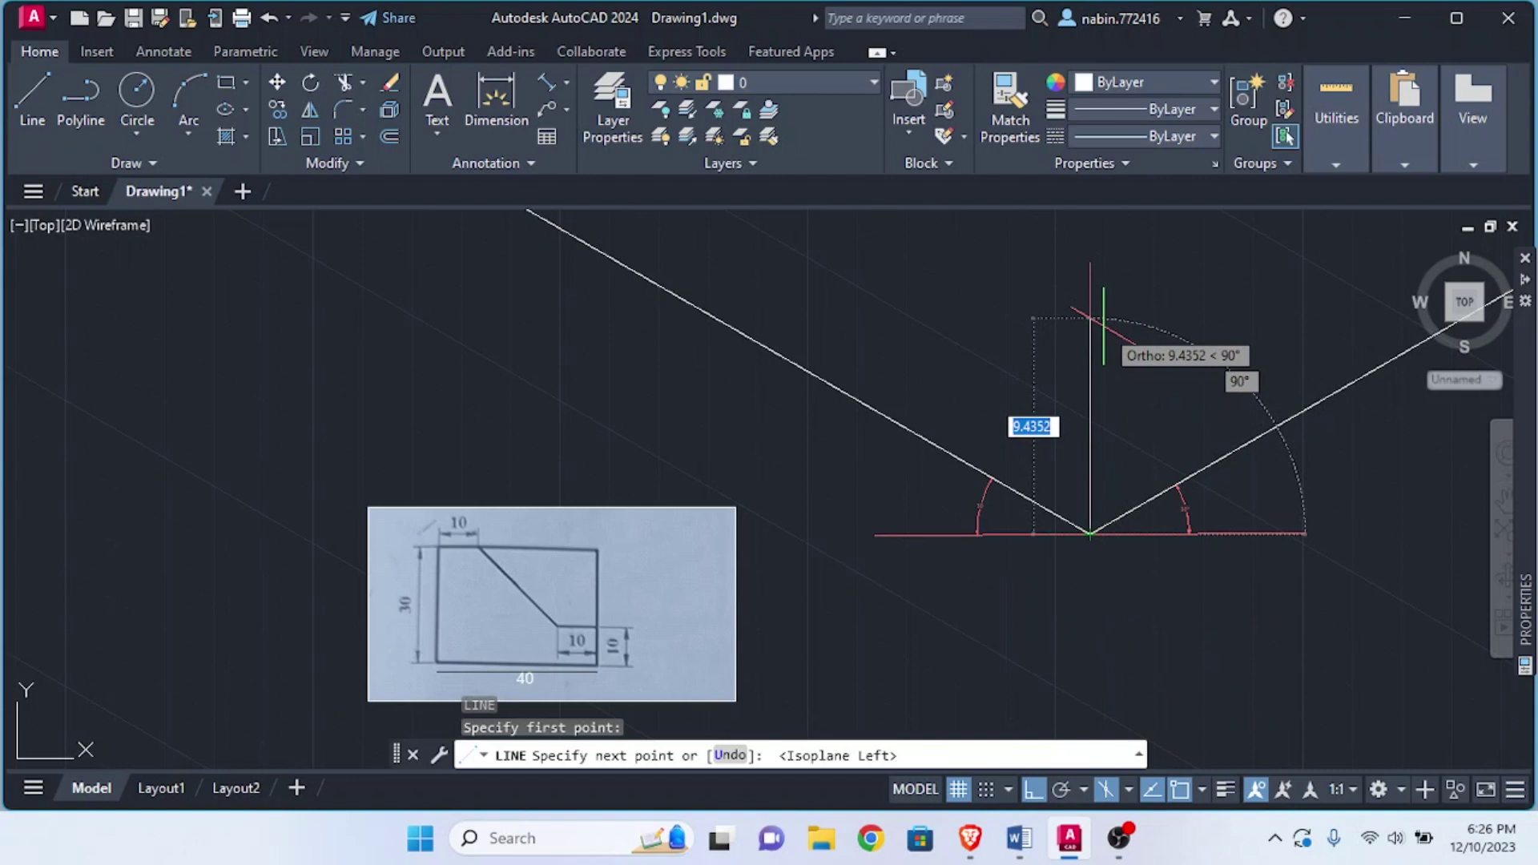
type("10")
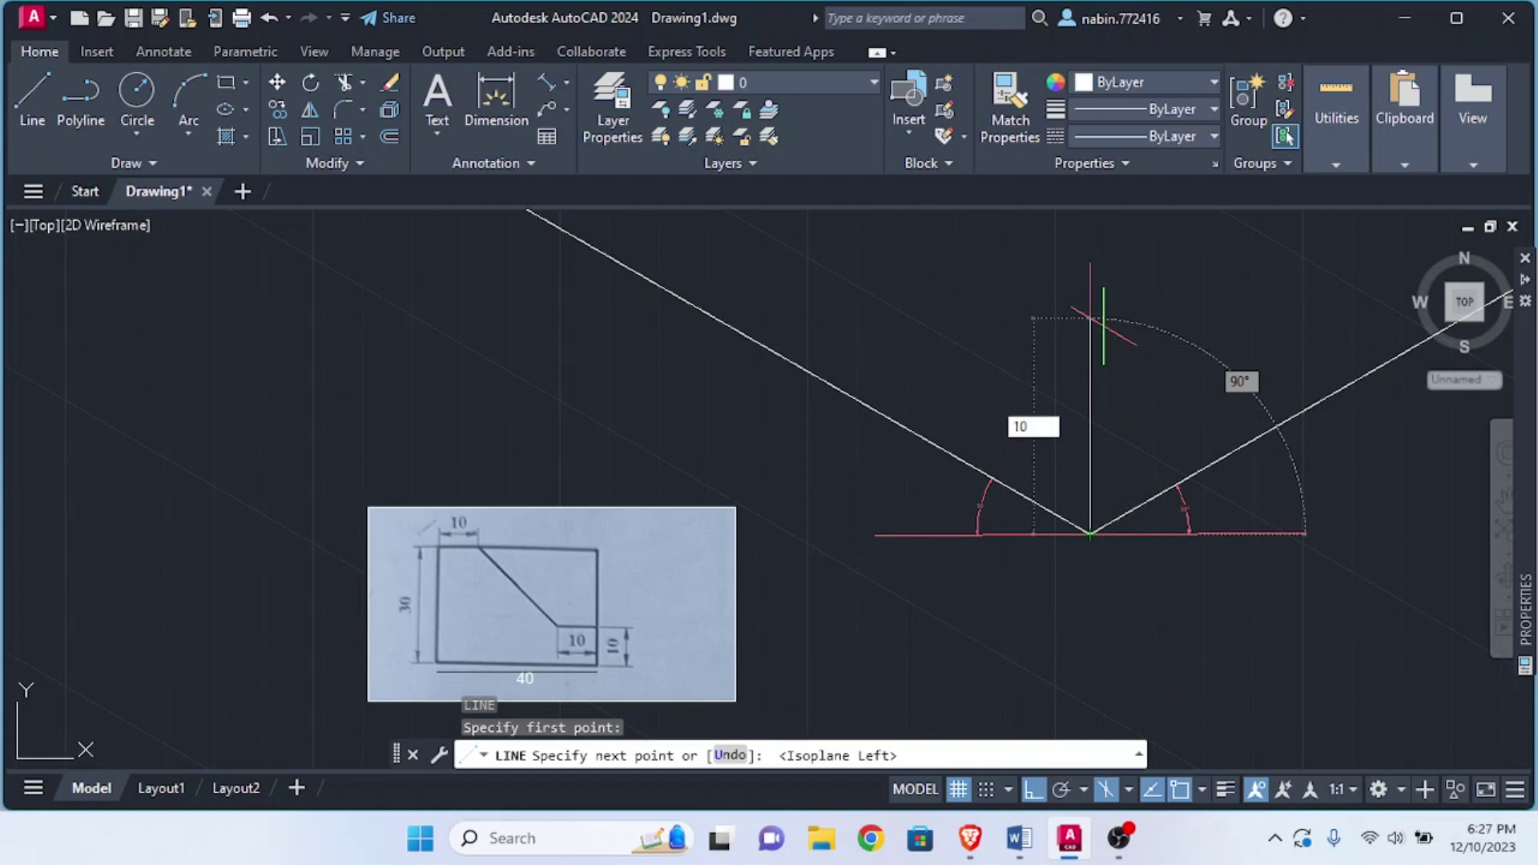
key("Return")
key("Escape")
scroll(1103, 398, "down", 1)
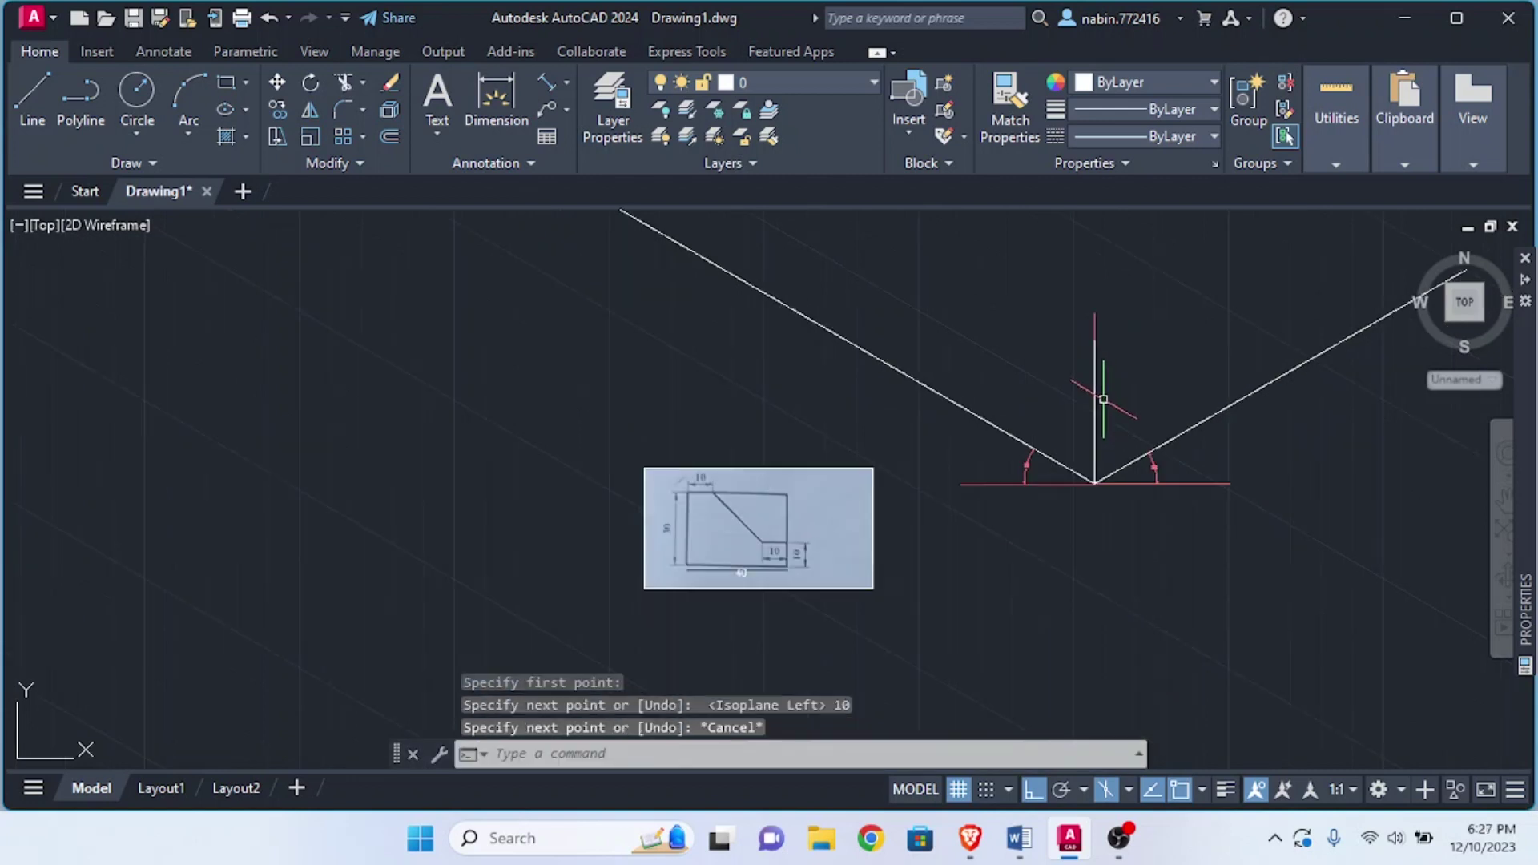
Draw a 10-unit line at 150° from the upper end of the short vertical line
scroll(1103, 399, "down", 2)
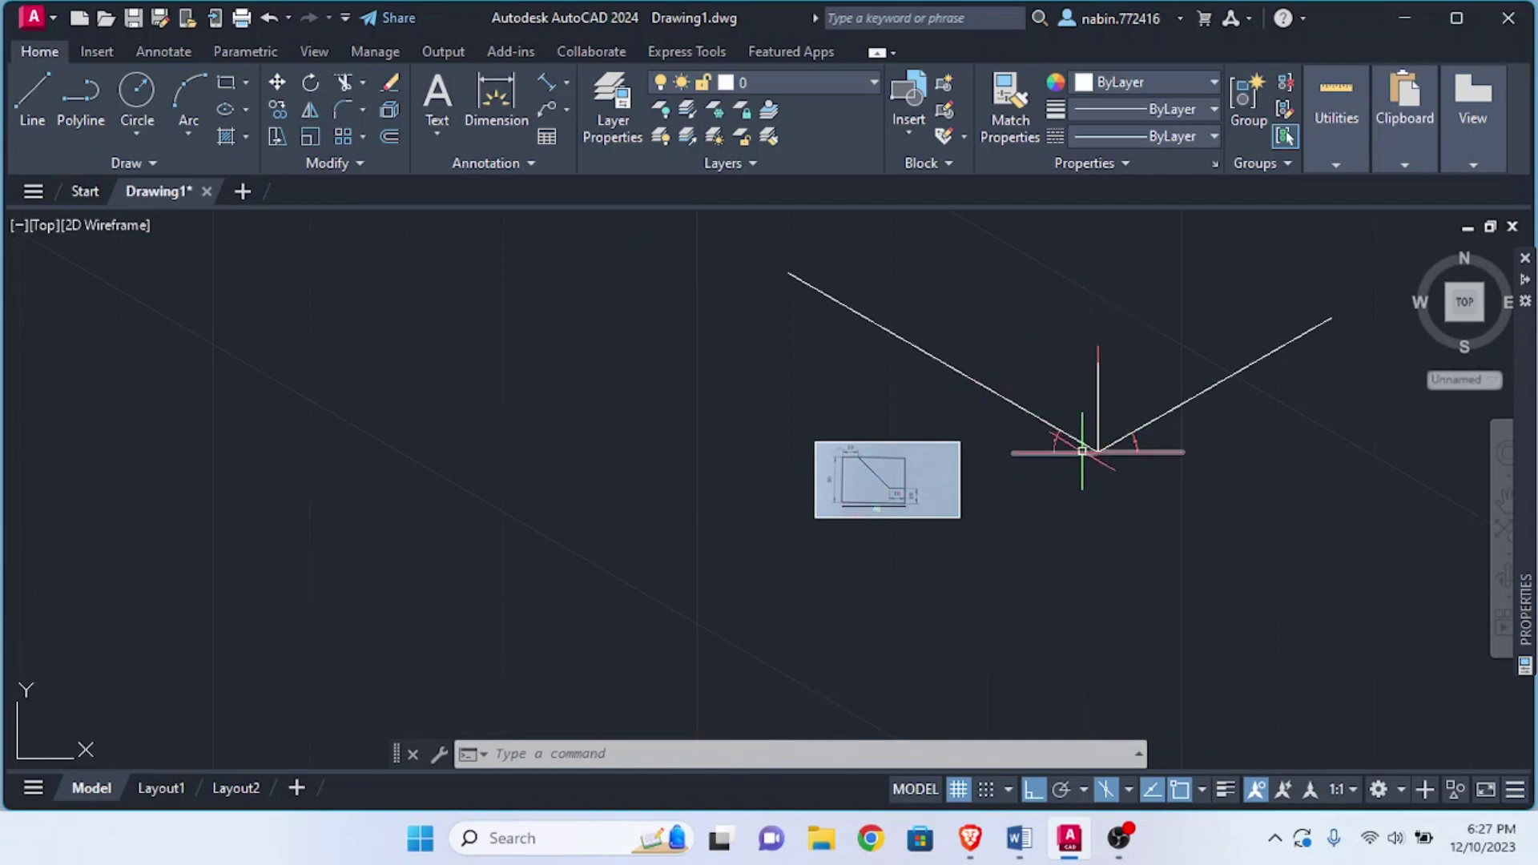
scroll(1091, 356, "up", 4)
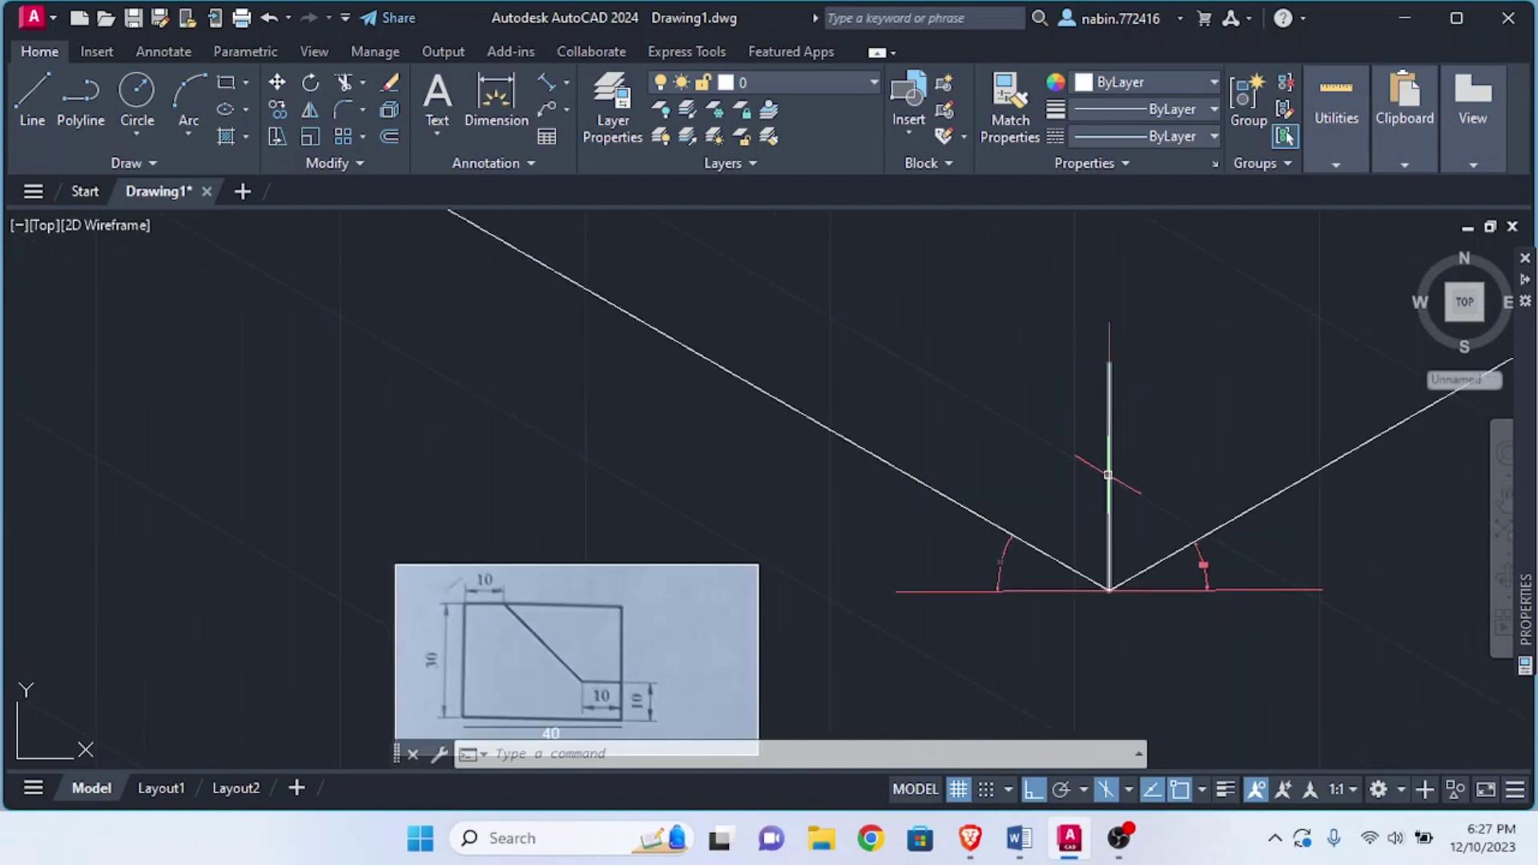
type("l")
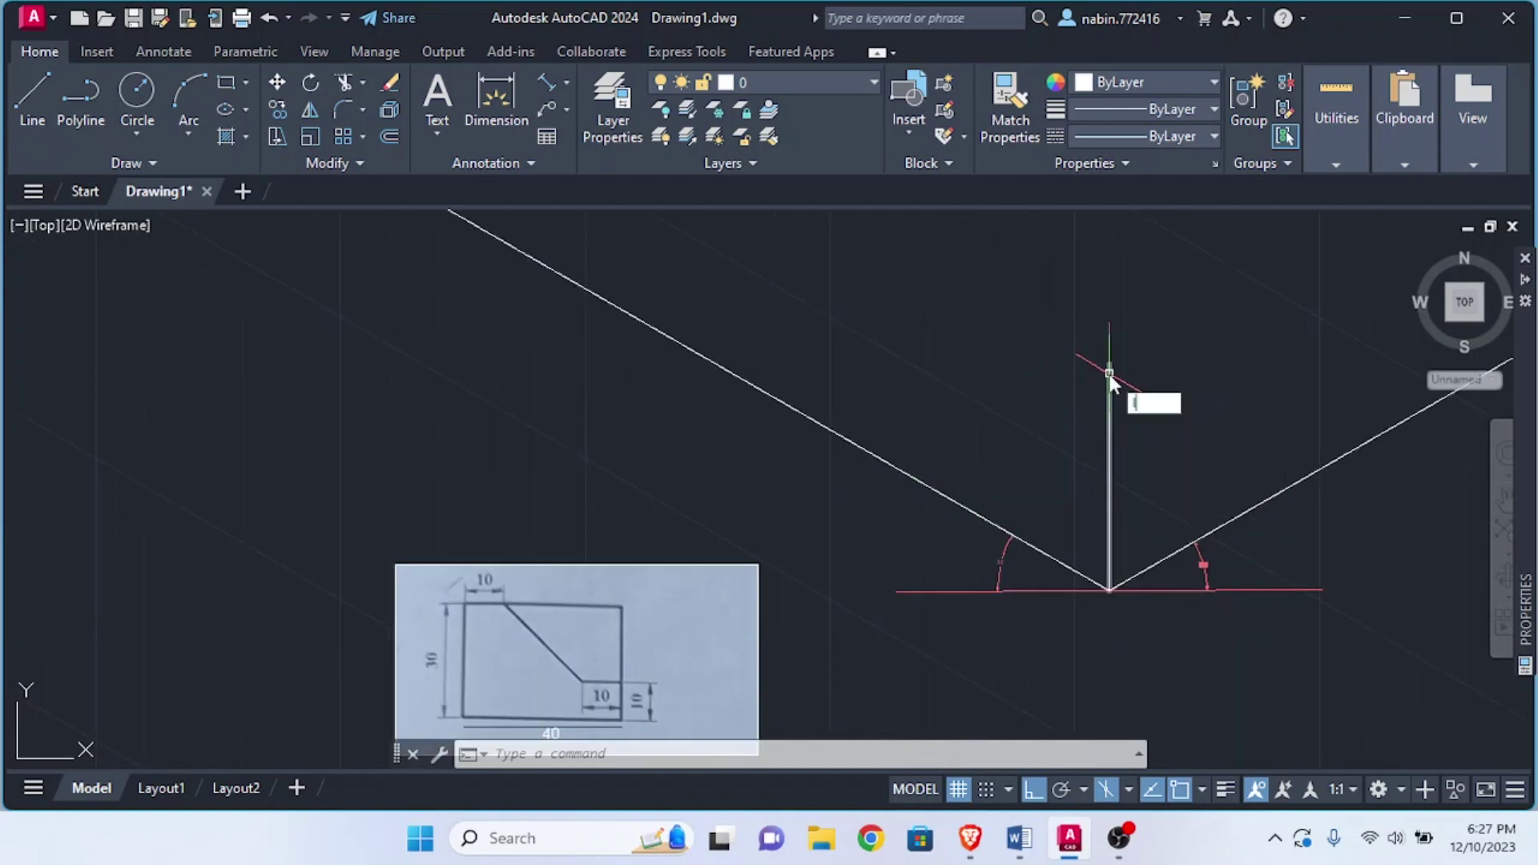
key("Return")
scroll(1108, 344, "up", 4)
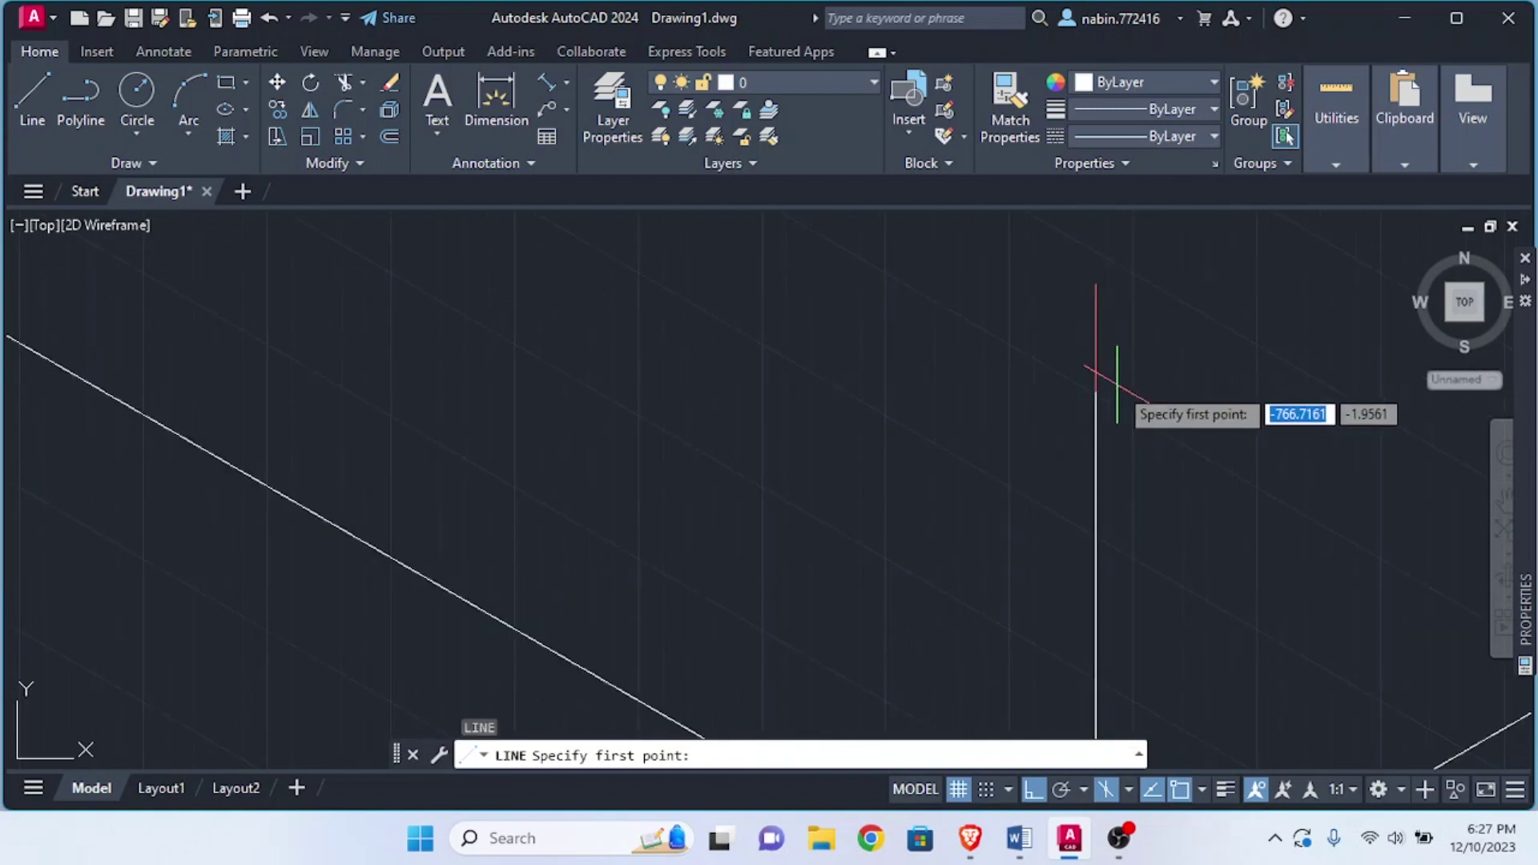
left_click(1095, 393)
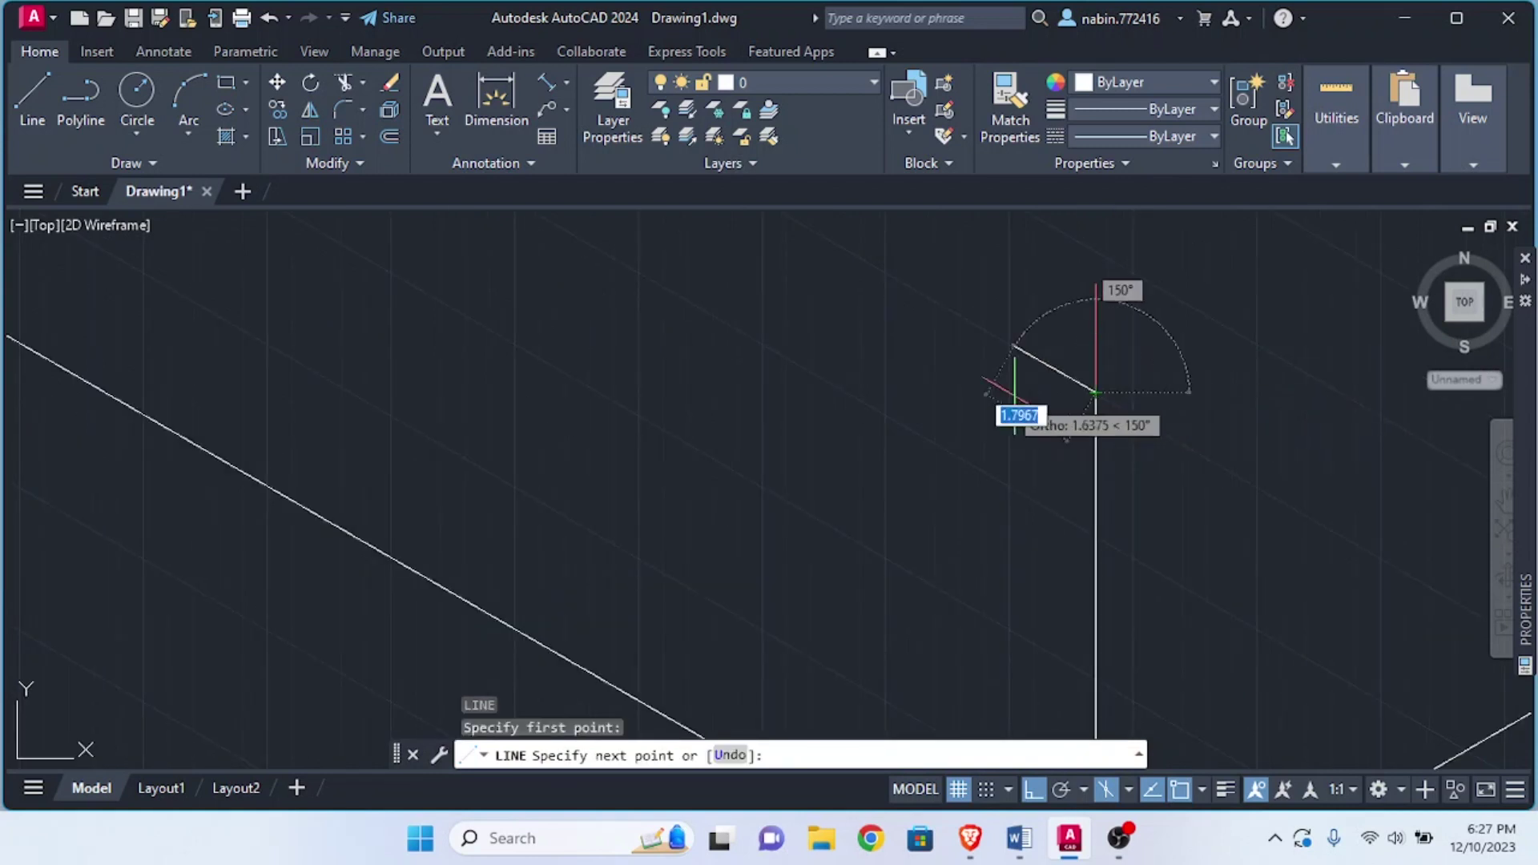
scroll(813, 401, "down", 3)
scroll(813, 398, "up", 2)
scroll(813, 396, "down", 2)
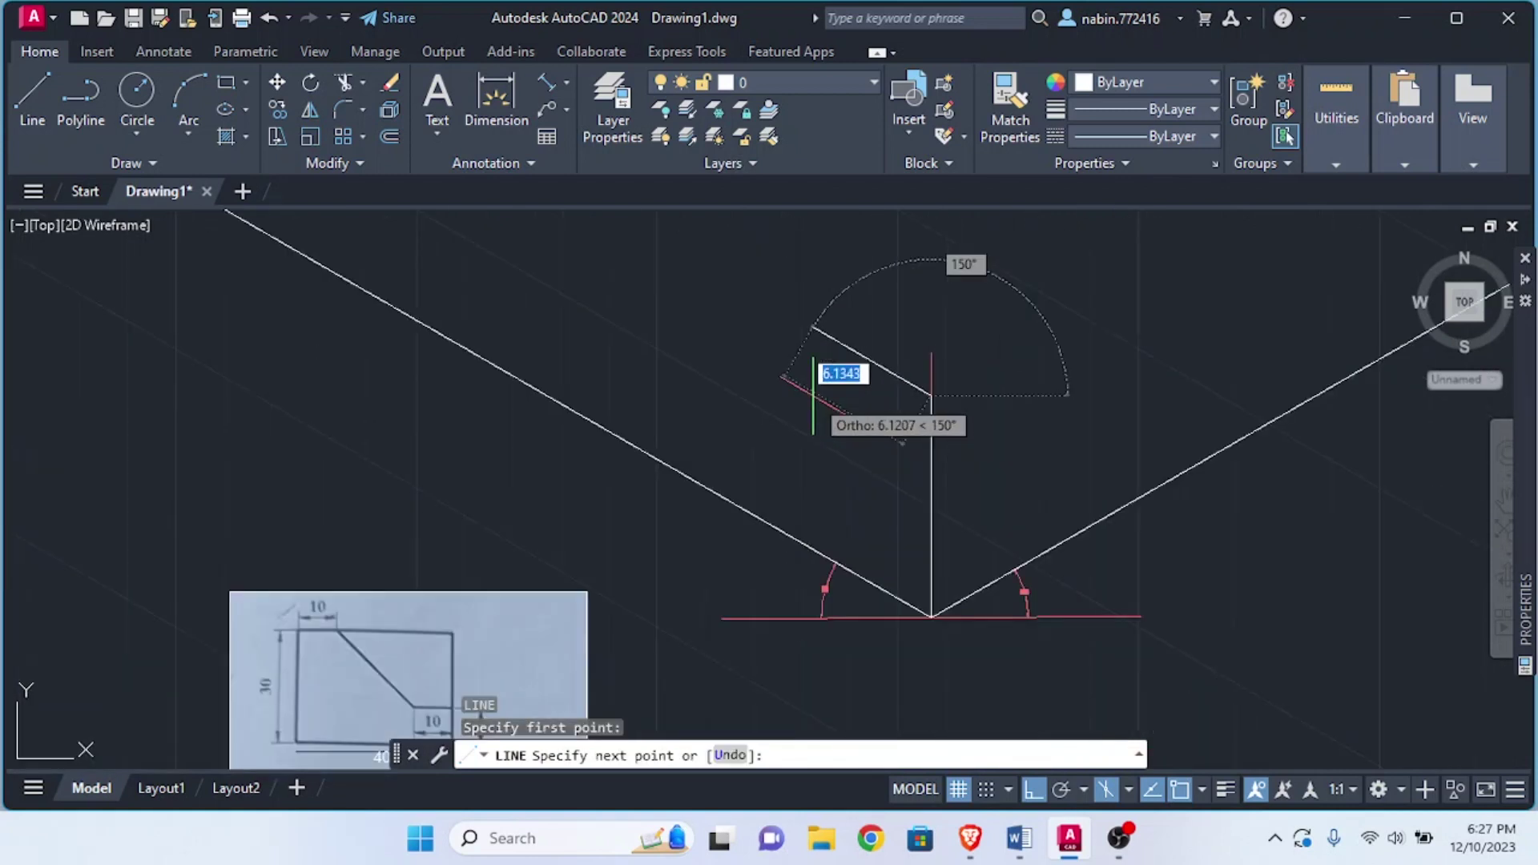
type("1")
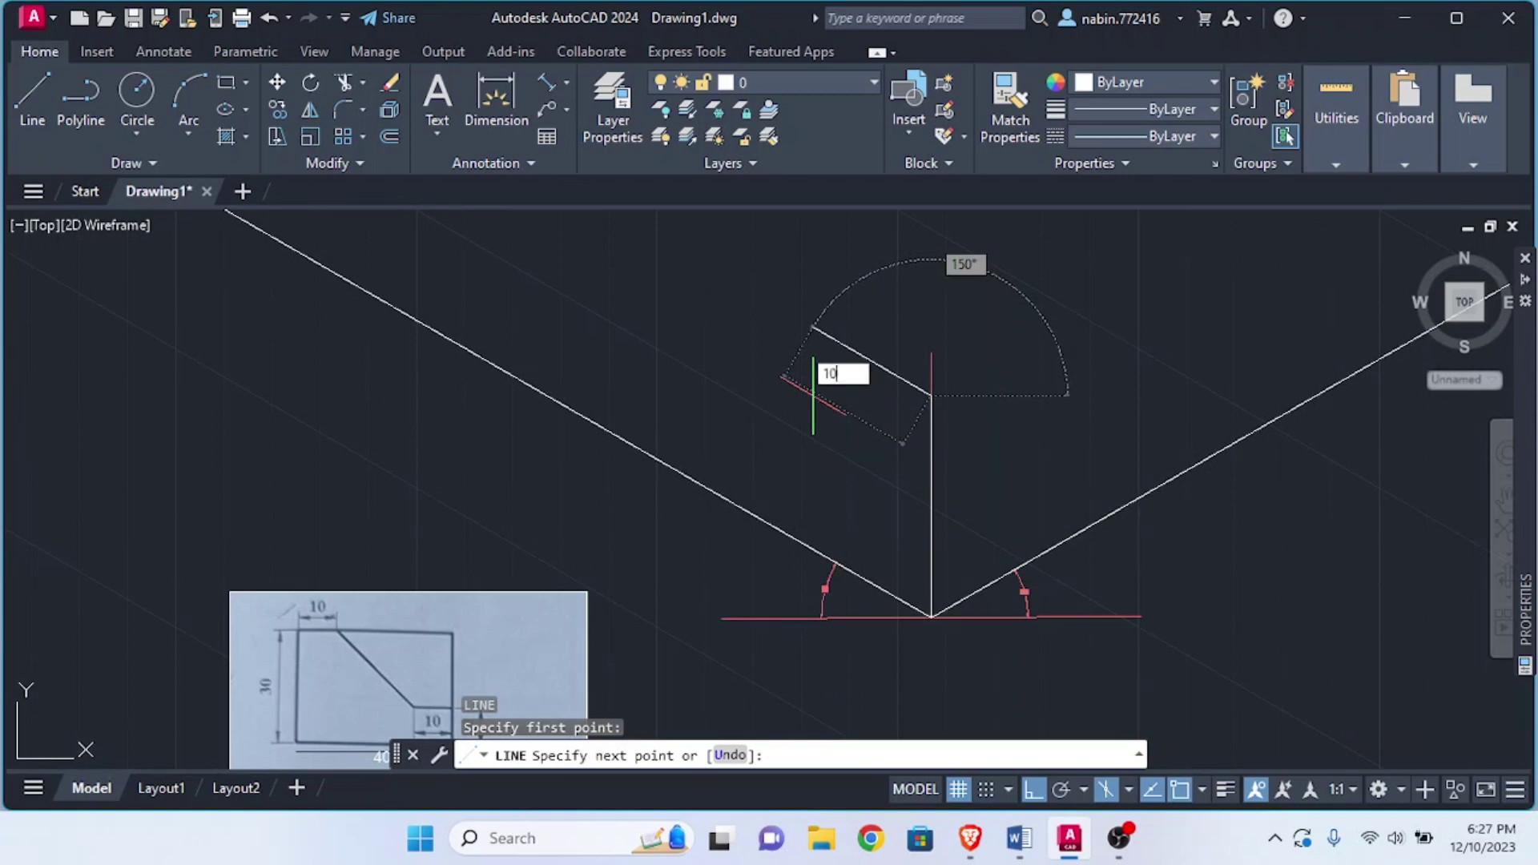
type("0")
key("Return")
scroll(815, 401, "down", 2)
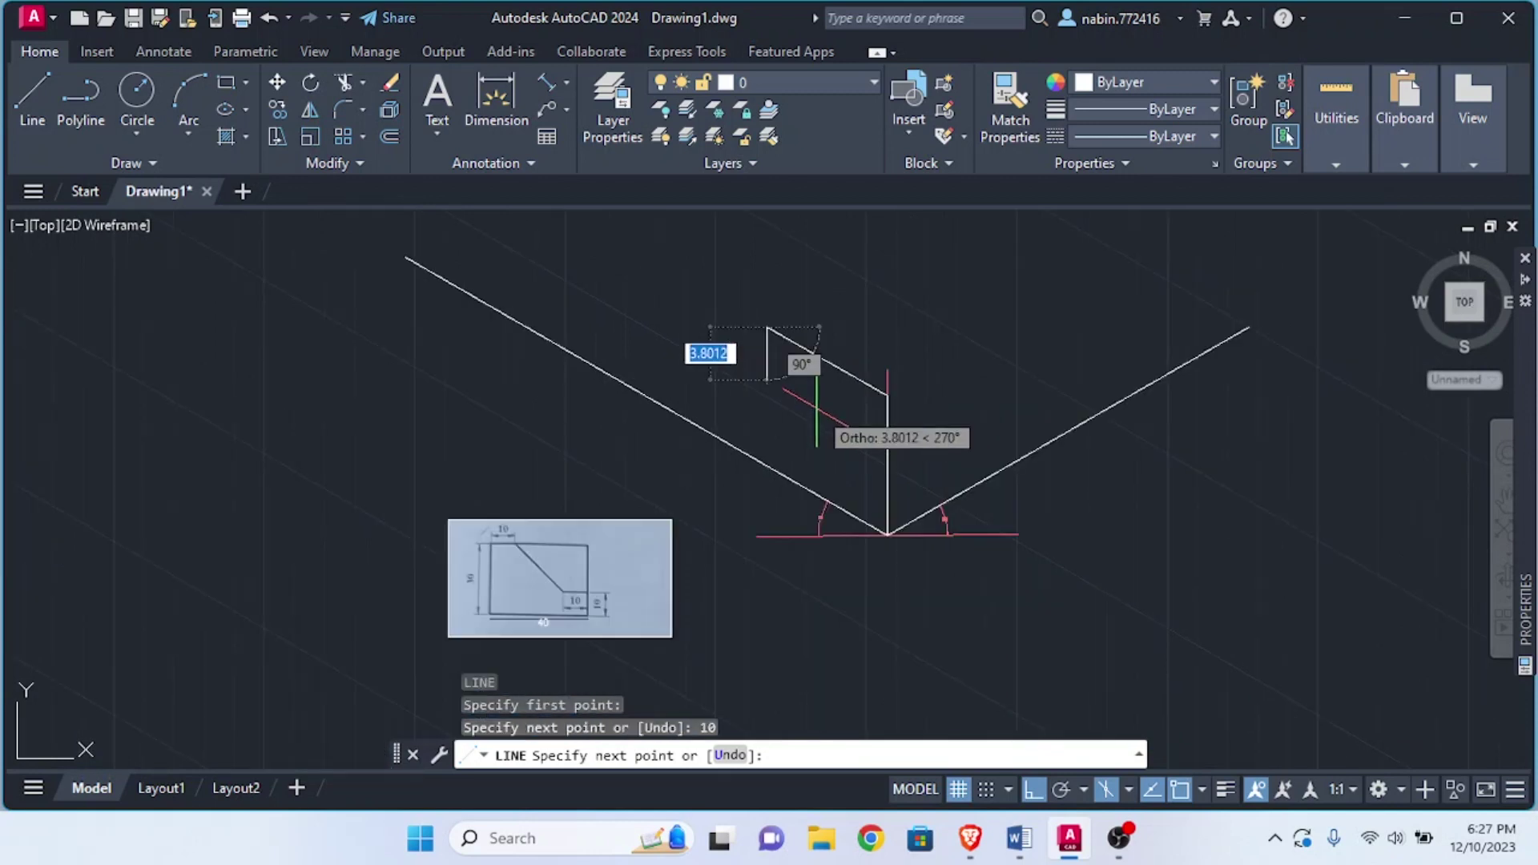
key("Escape")
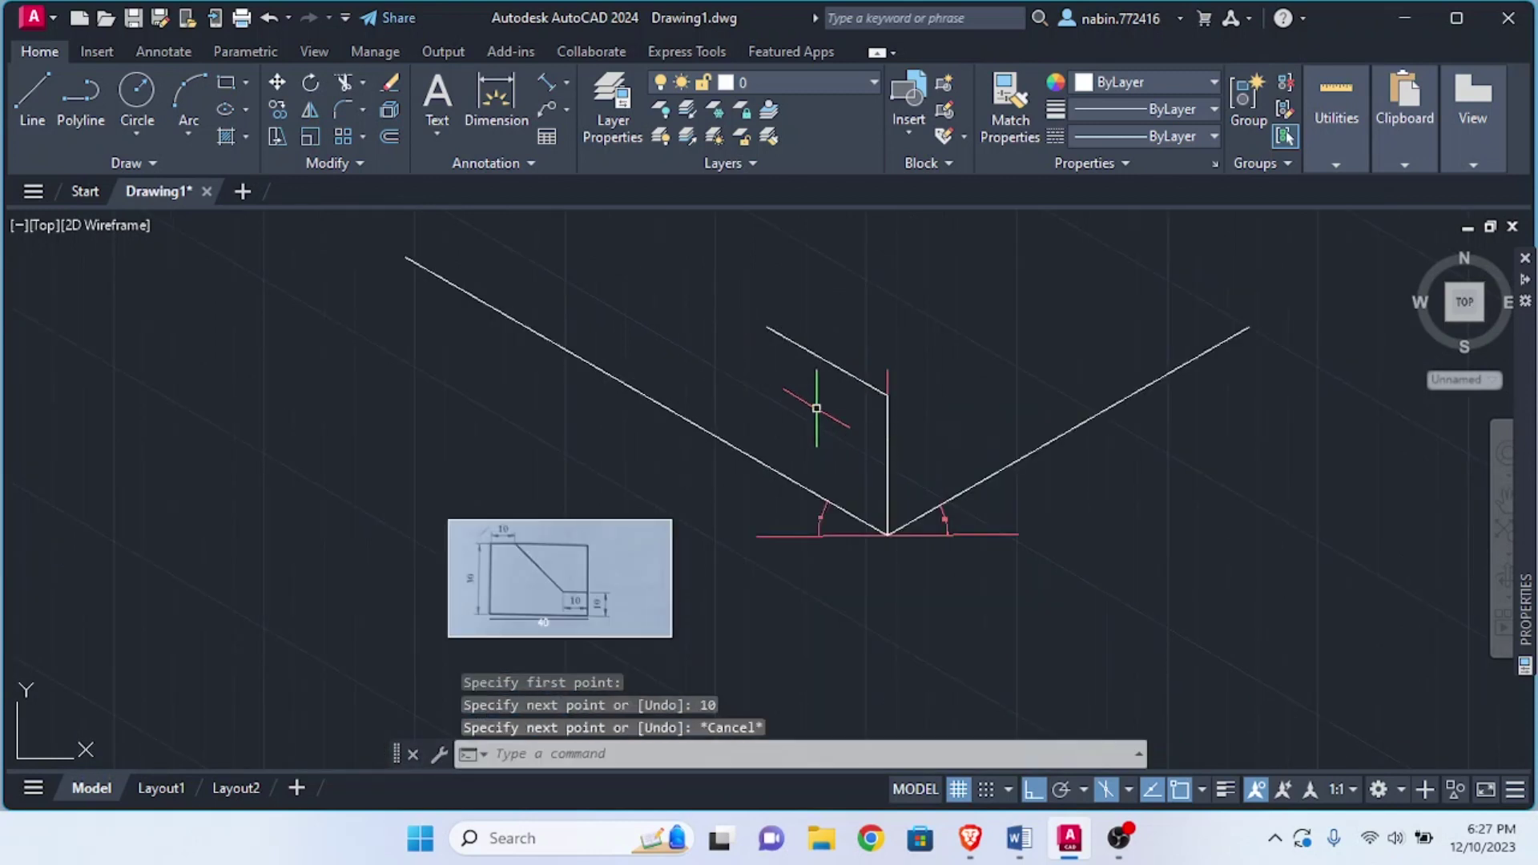
Draw a 30-unit vertical line upward from the far end of the long 150° base line
scroll(729, 401, "down", 3)
scroll(569, 464, "up", 6)
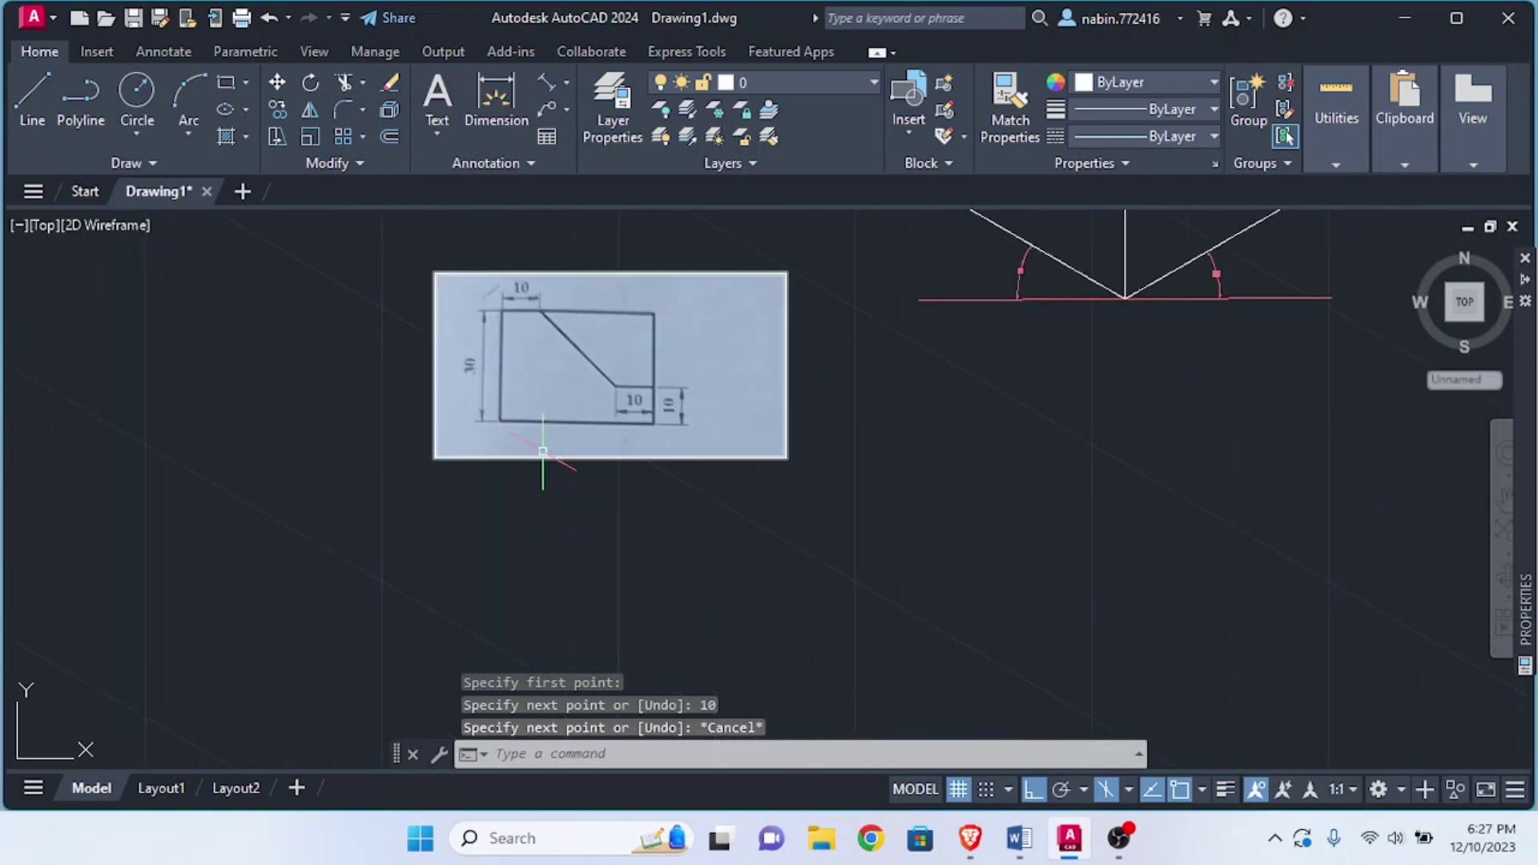
scroll(518, 353, "down", 4)
scroll(549, 326, "up", 4)
type("l")
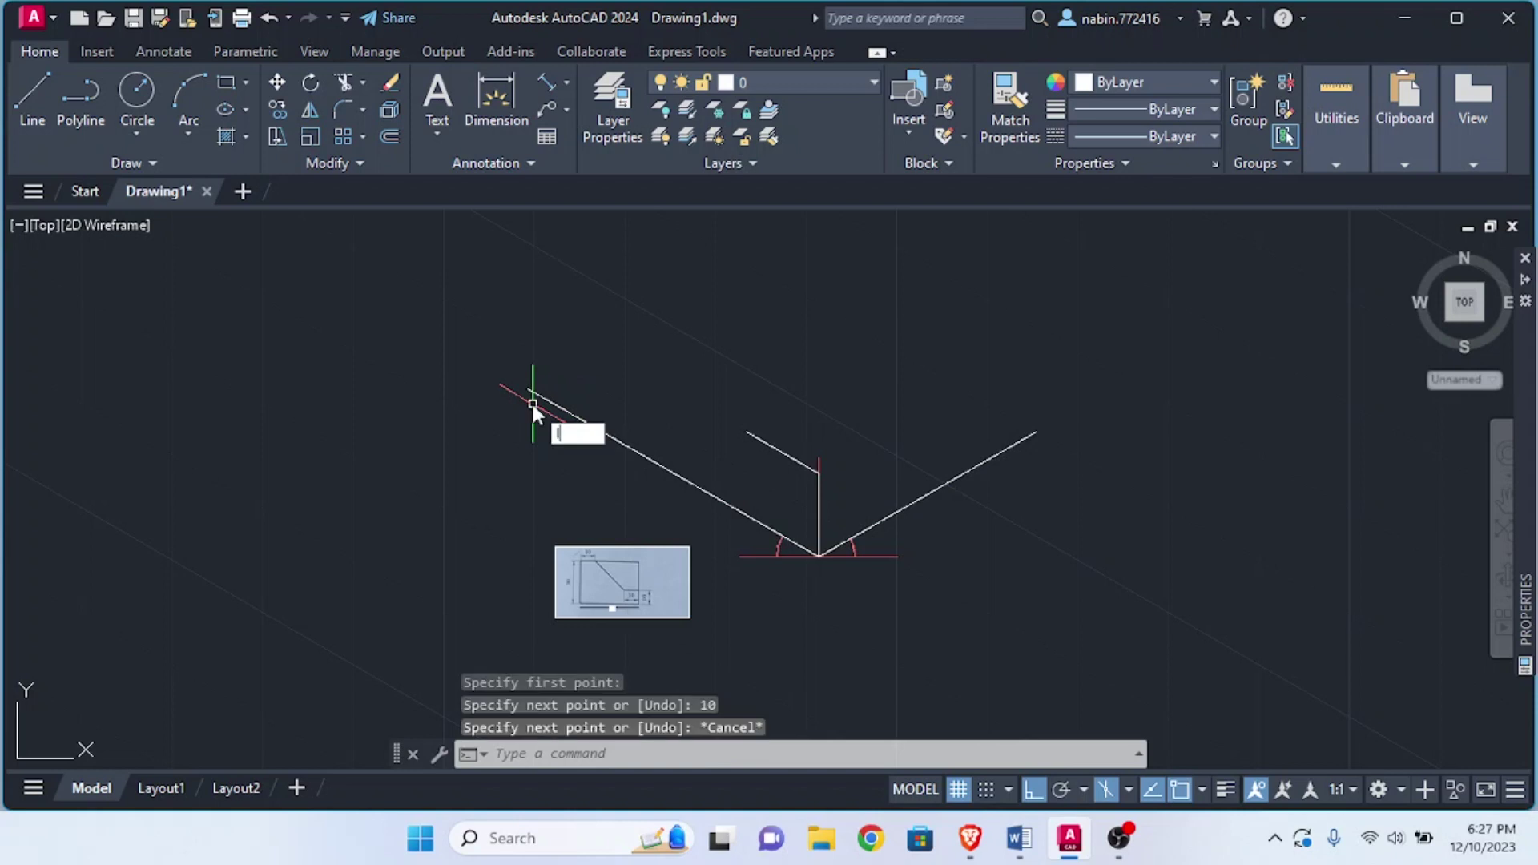
key("Return")
scroll(525, 393, "up", 2)
left_click(528, 380)
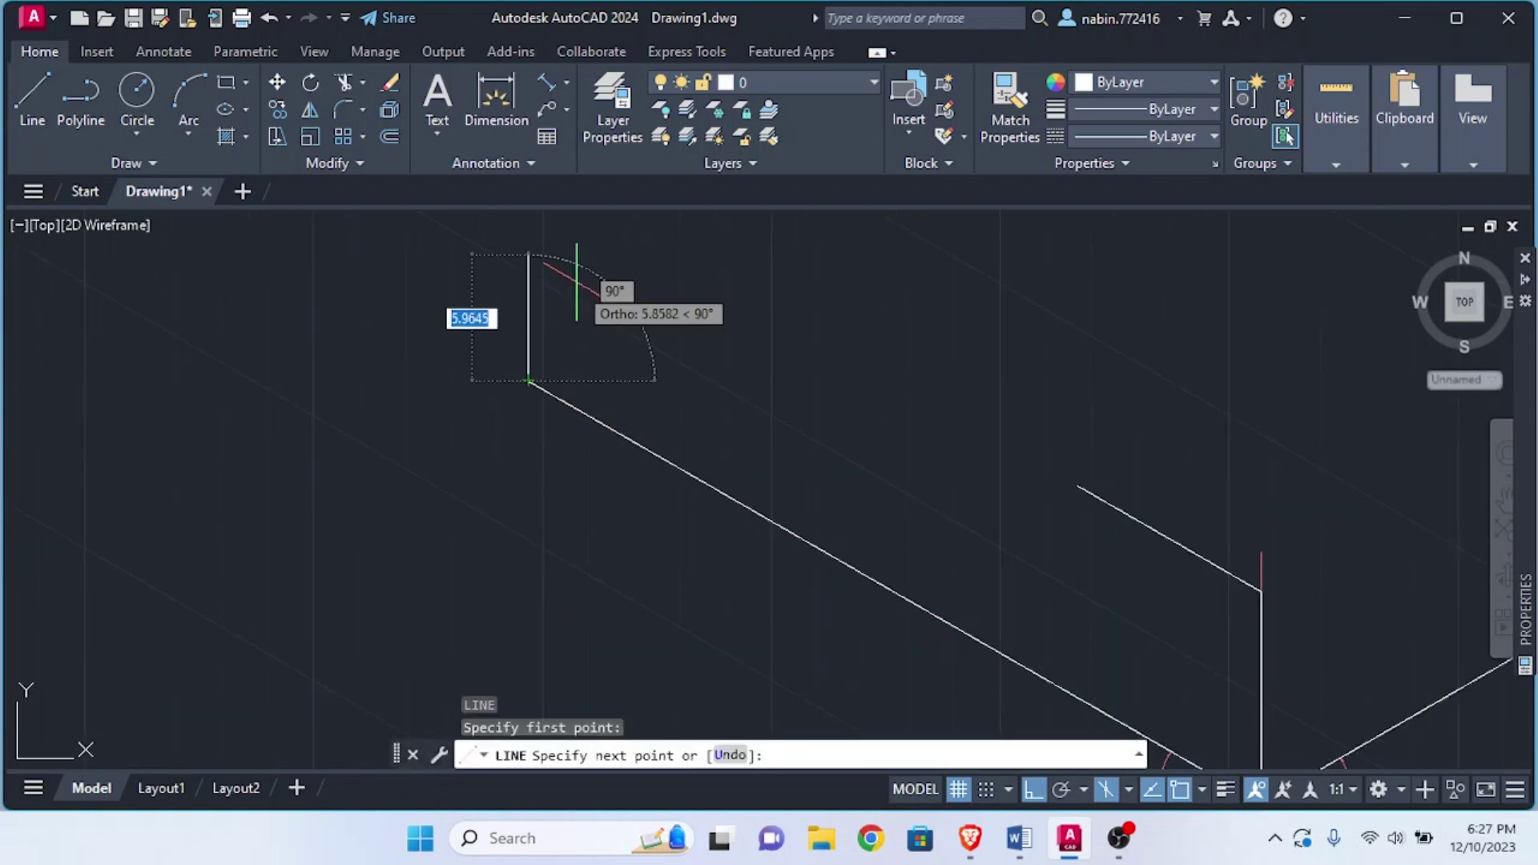
scroll(588, 317, "down", 5)
type("30")
key("Return")
Continue with a 10-unit line at 330° from the upper end of the 30-unit vertical line and end the command
scroll(609, 248, "down", 6)
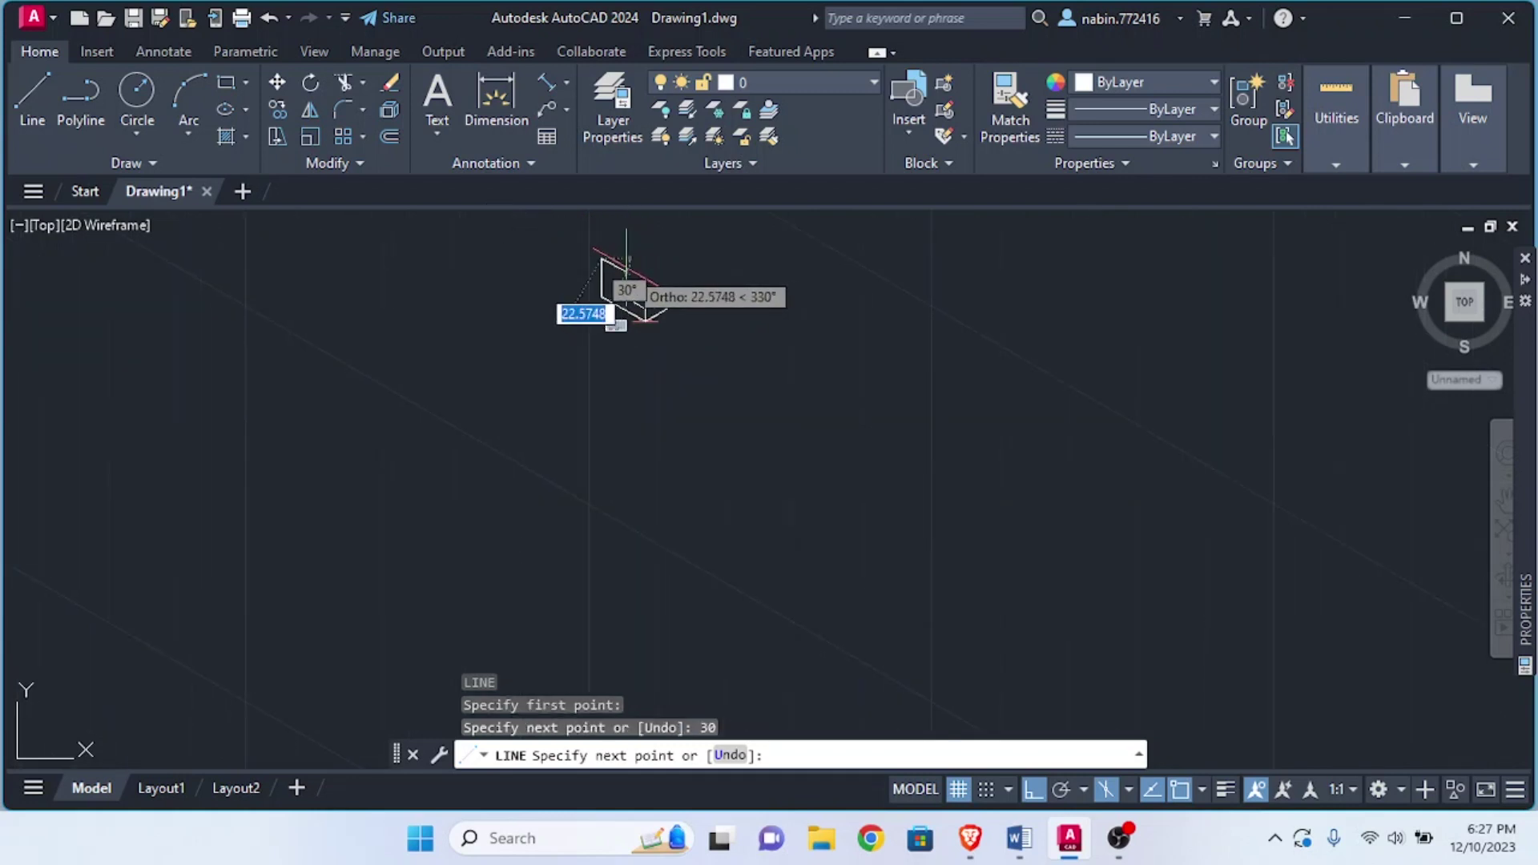
type("10")
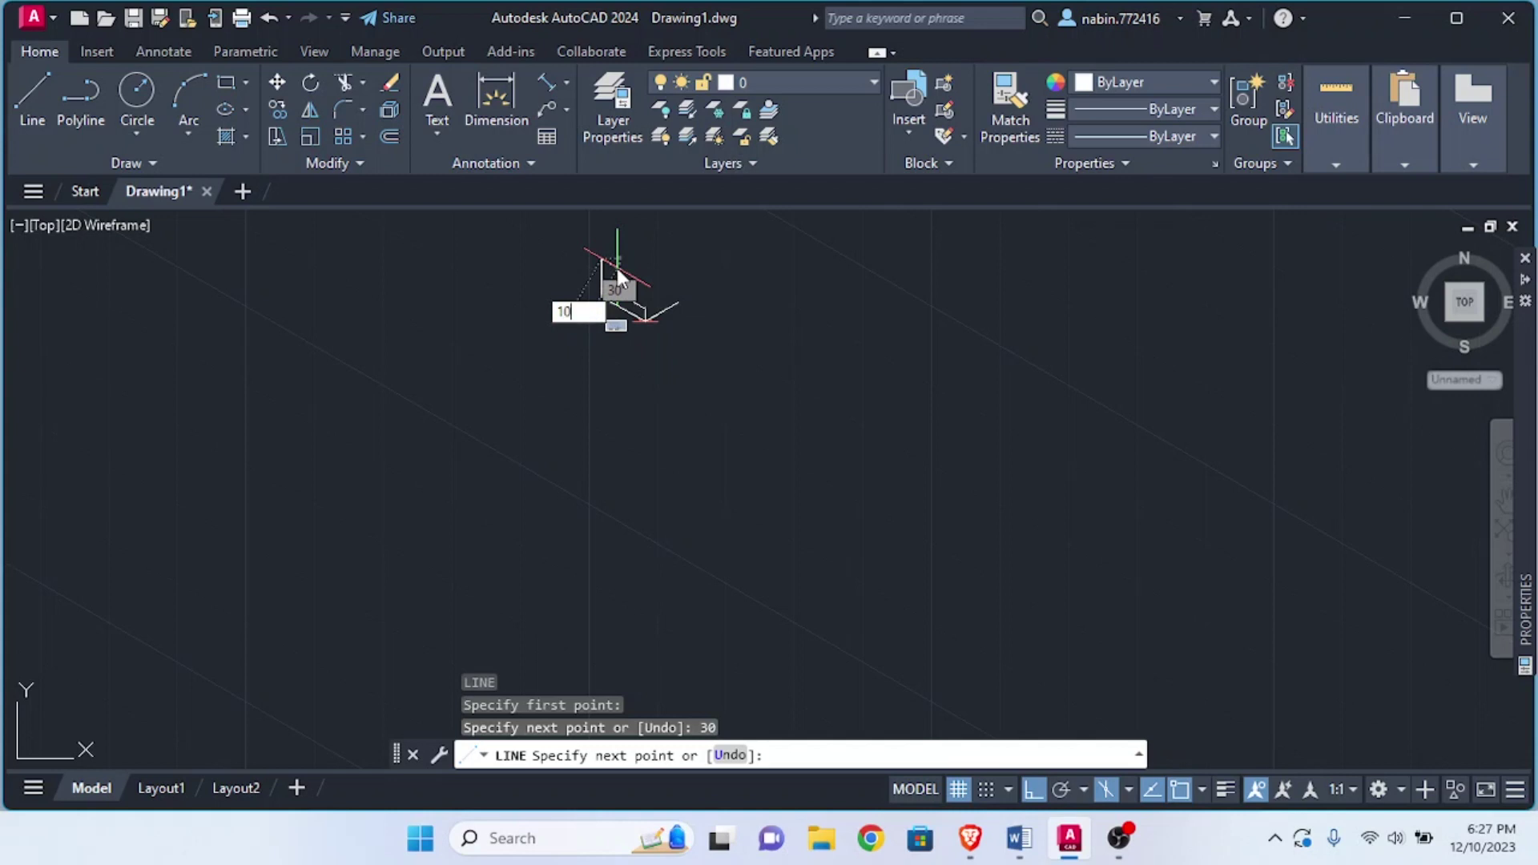
key("Return")
scroll(616, 260, "up", 2)
scroll(620, 262, "up", 2)
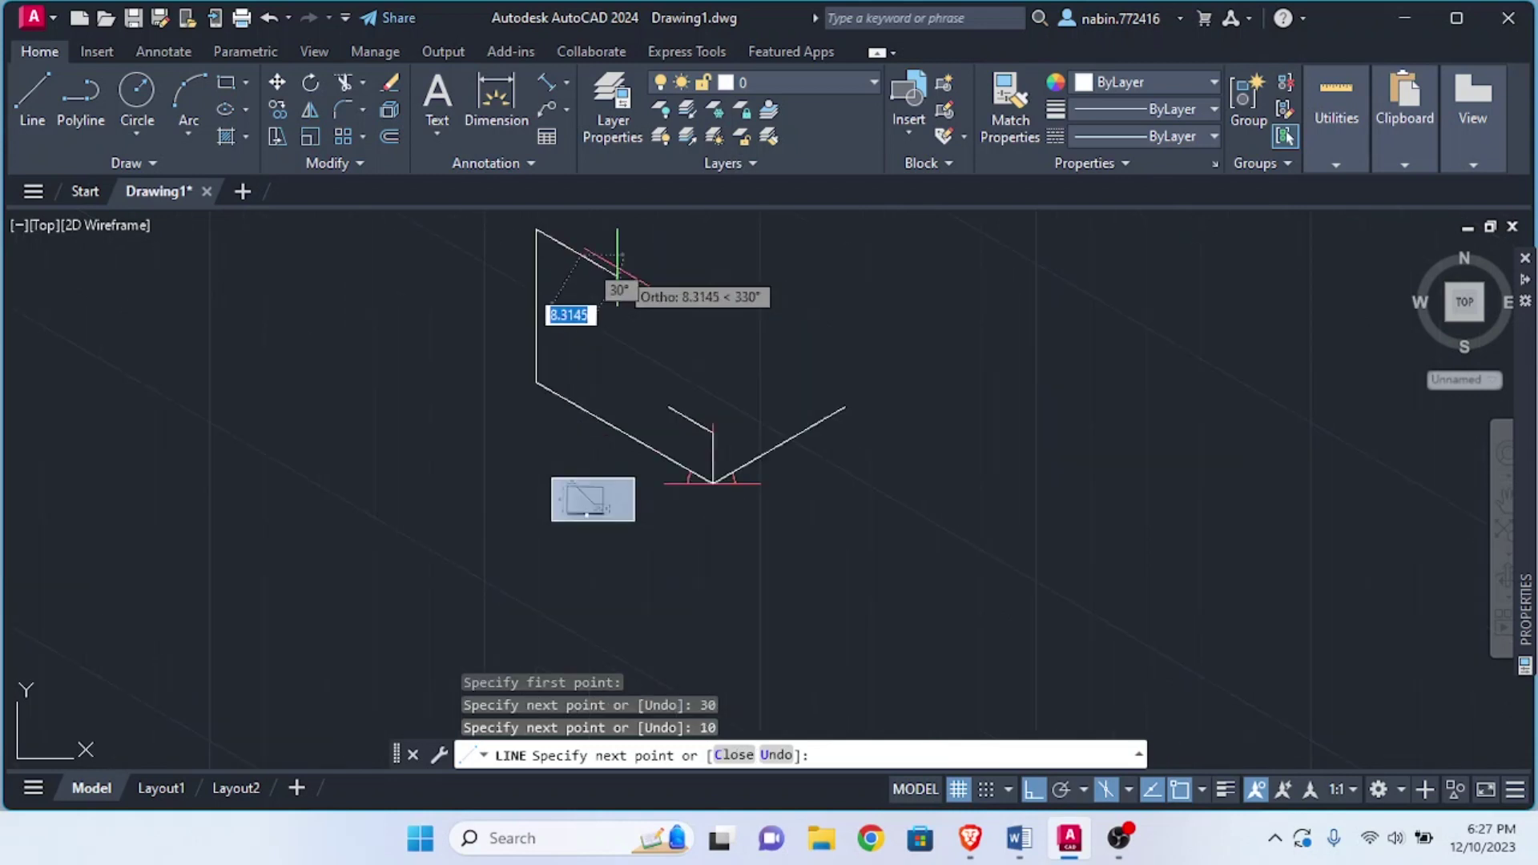
key("Escape")
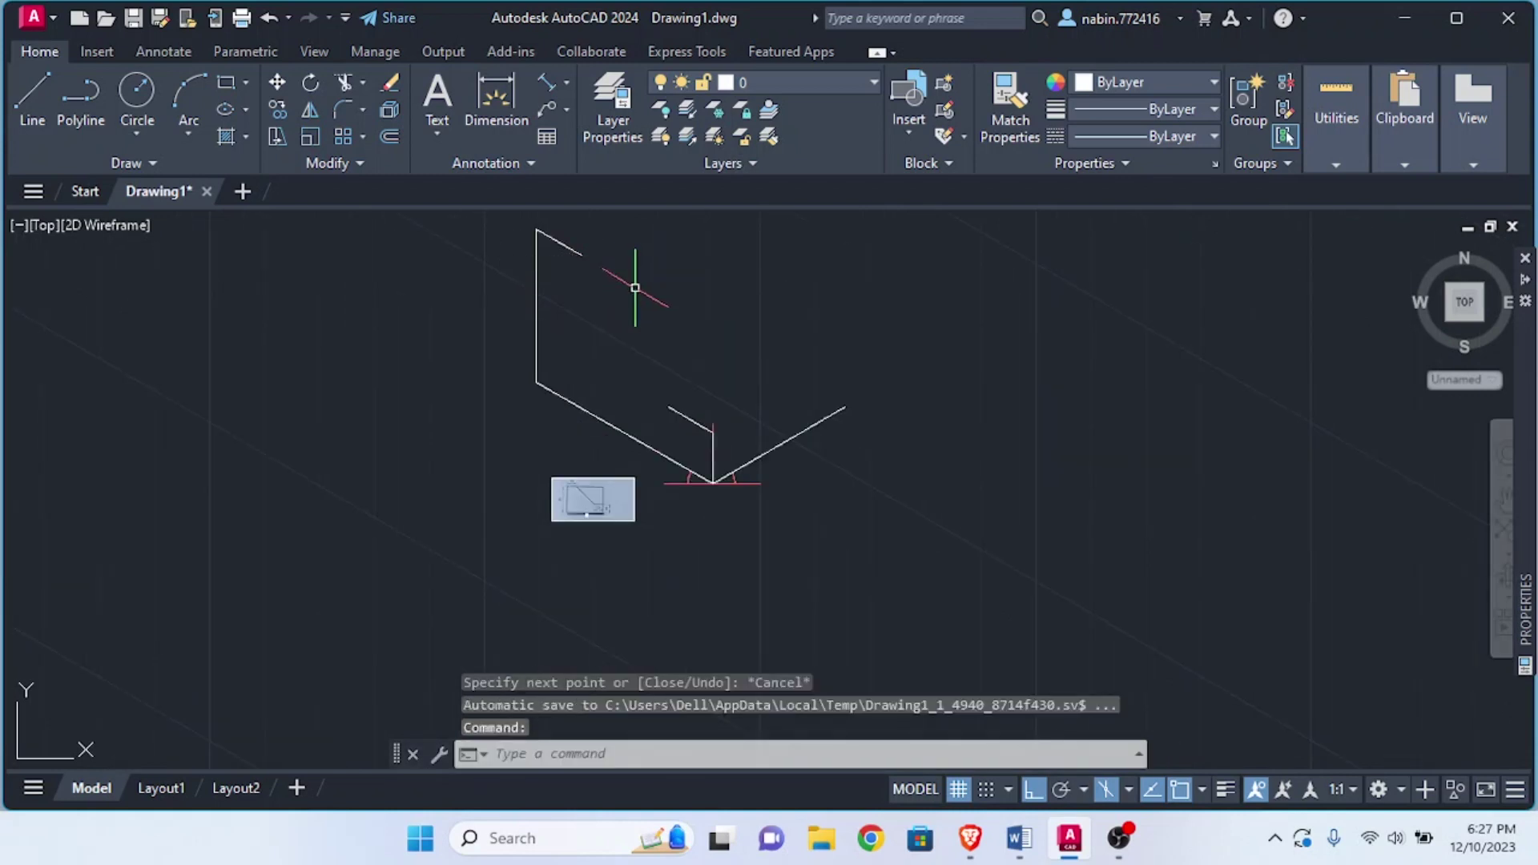
scroll(660, 400, "up", 4)
type("l")
key("Return")
scroll(664, 404, "up", 4)
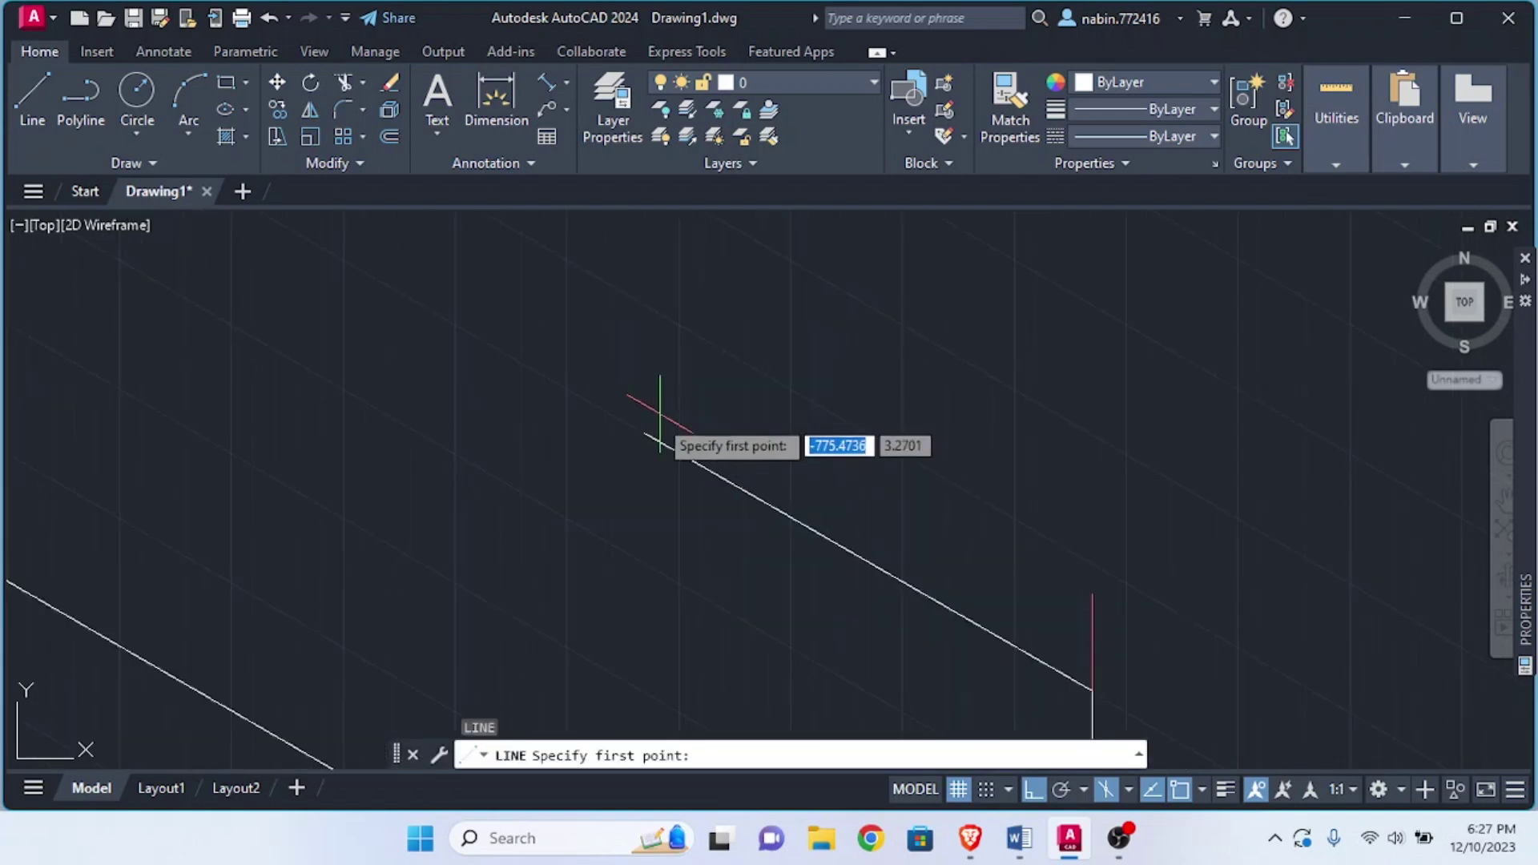
left_click(645, 433)
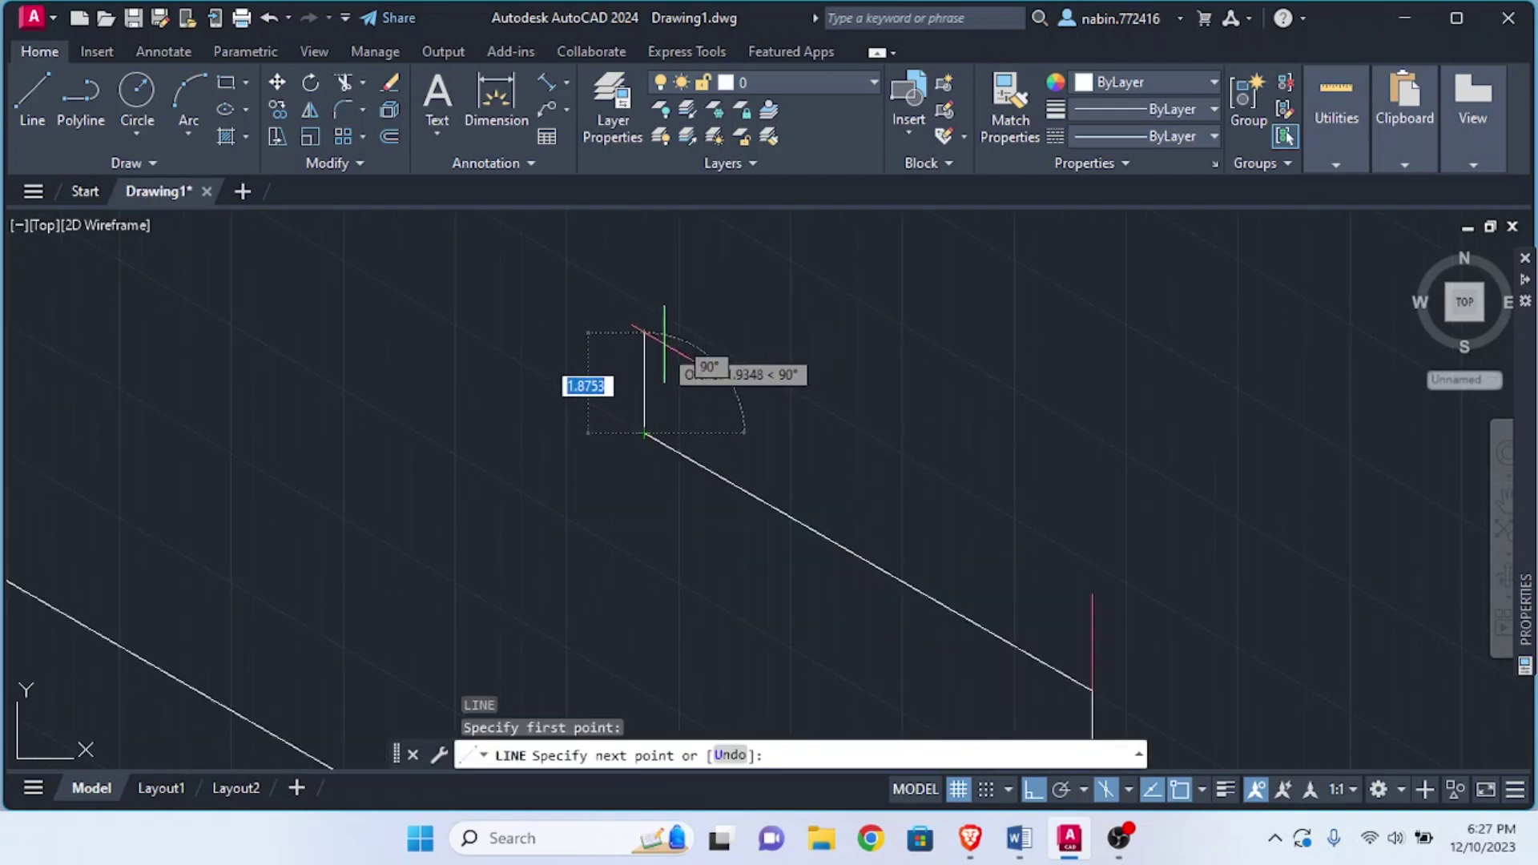
scroll(624, 343, "down", 4)
key("Escape")
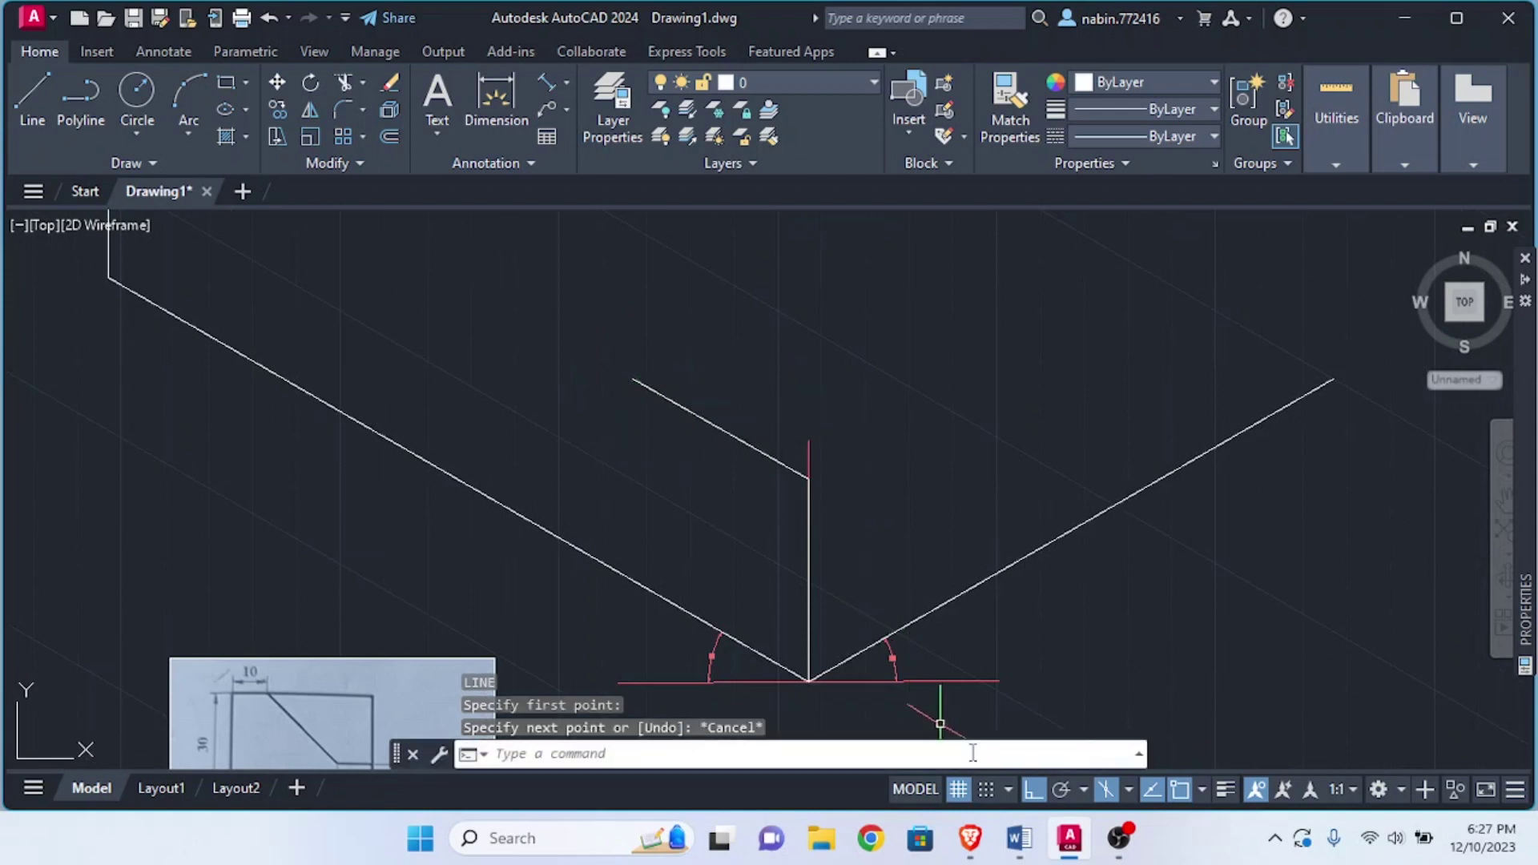
Turn off isometric drafting and draw the sloping edge joining the free ends of the two 10-unit lines
left_click(1105, 789)
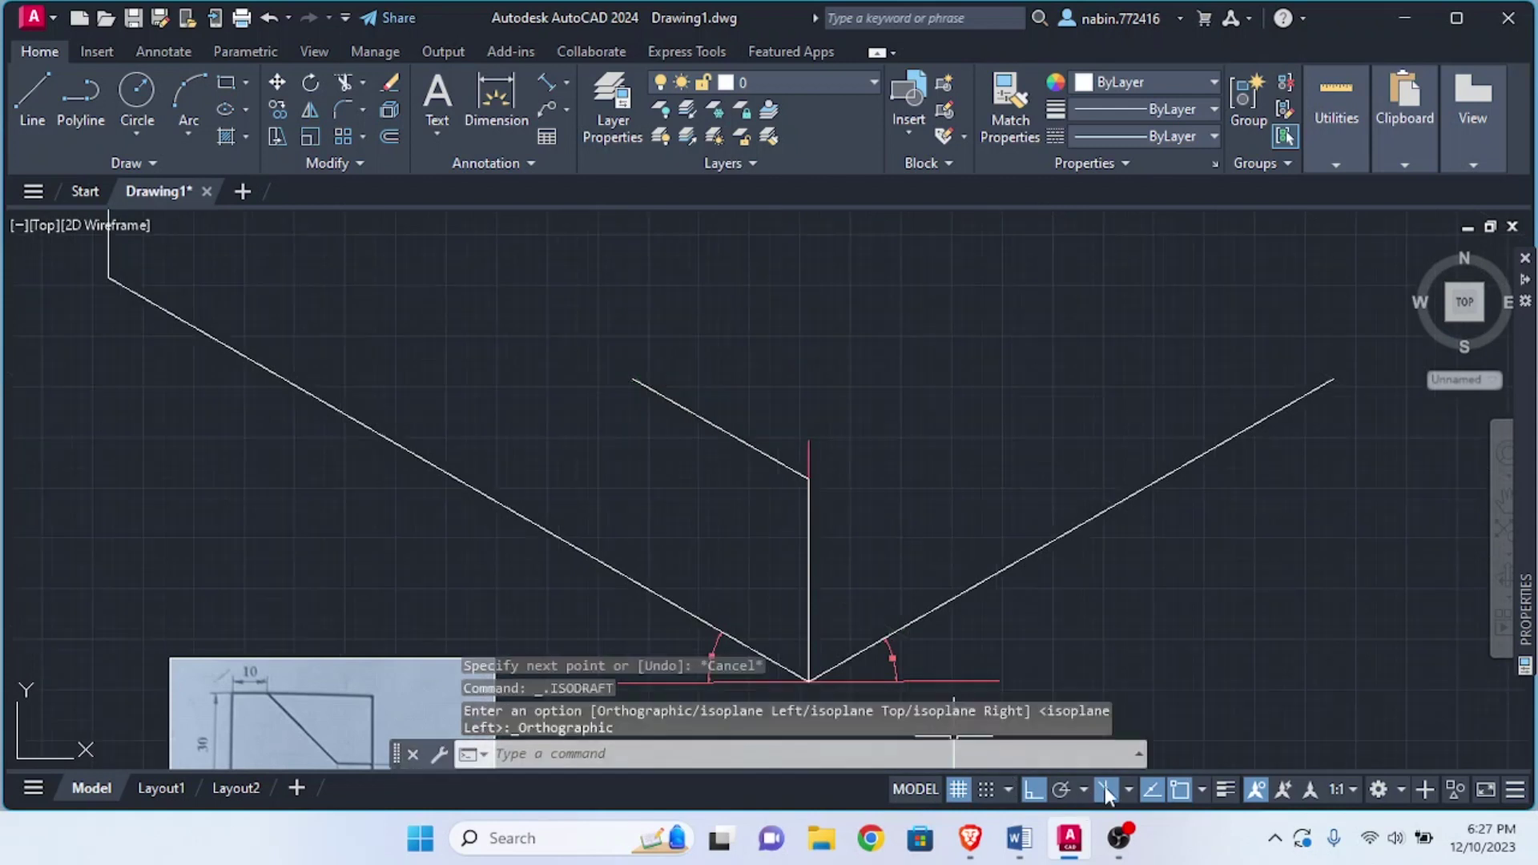
scroll(953, 579, "down", 4)
scroll(844, 522, "up", 4)
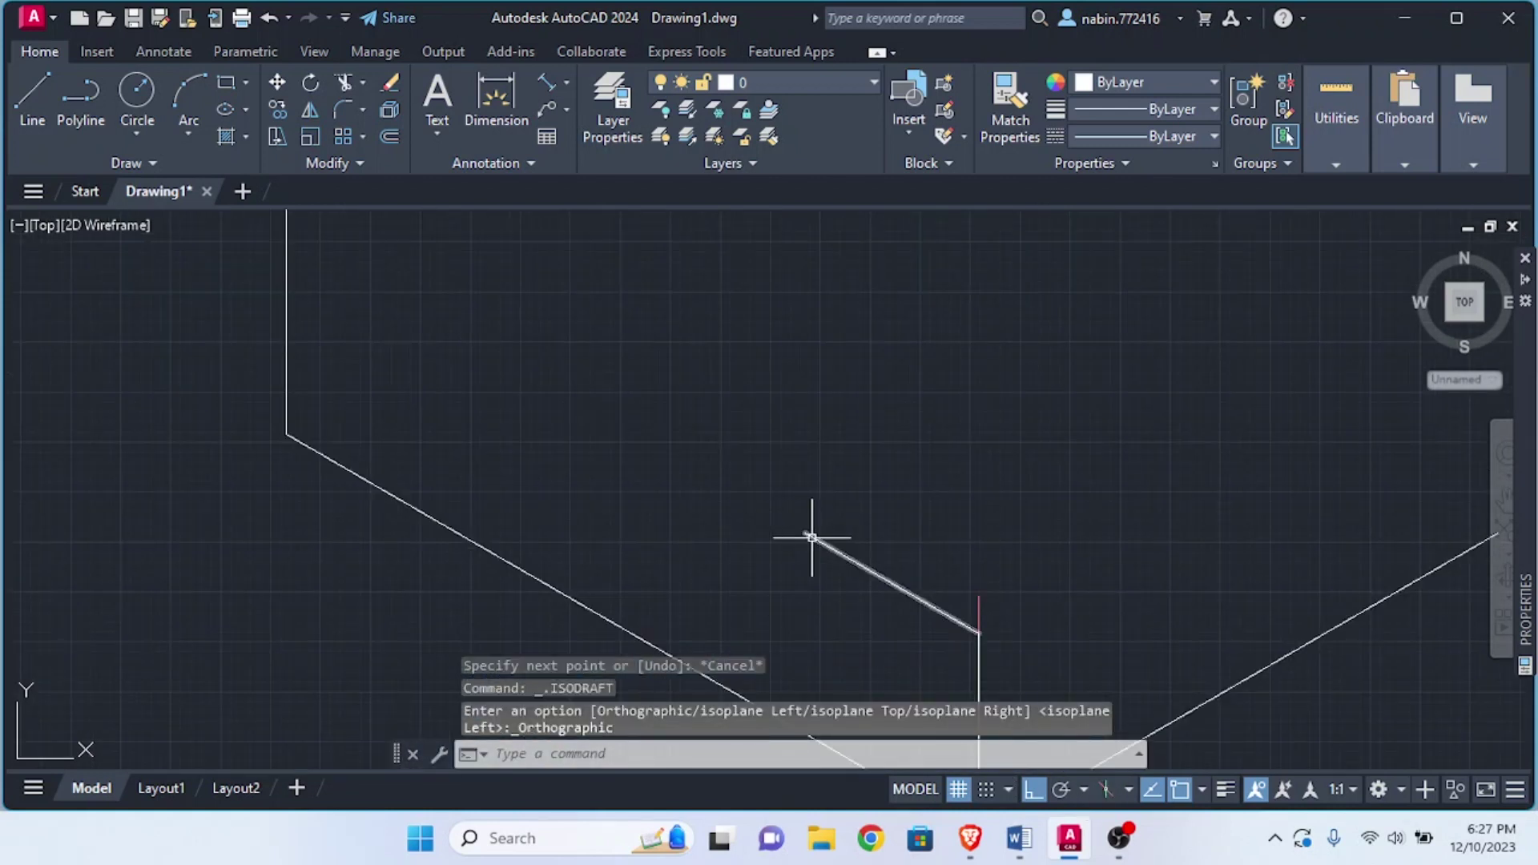
type("l")
key("Return")
left_click(805, 533)
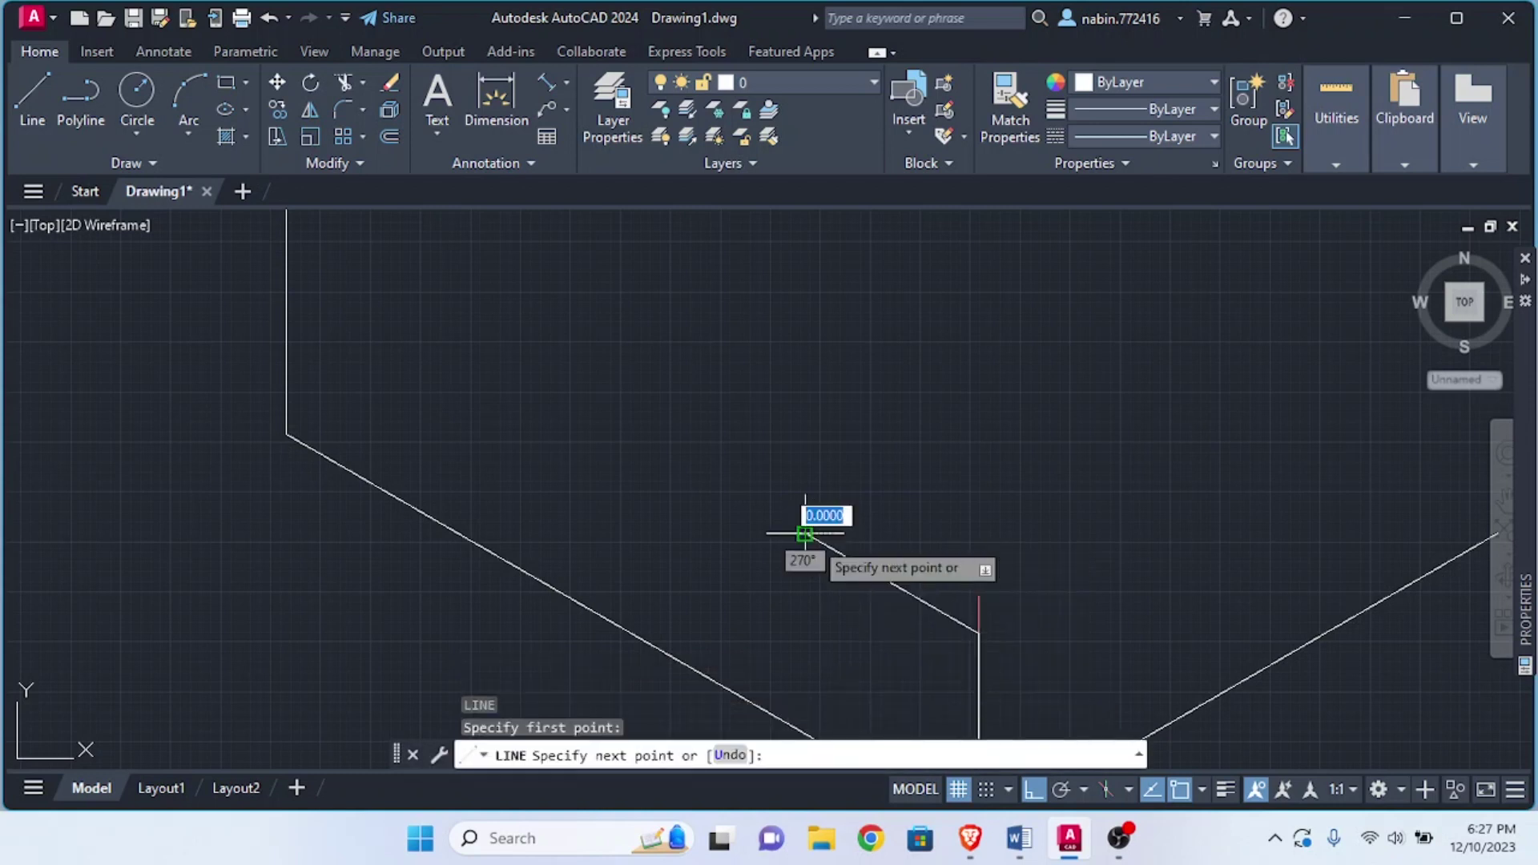
scroll(857, 531, "down", 4)
scroll(697, 302, "up", 2)
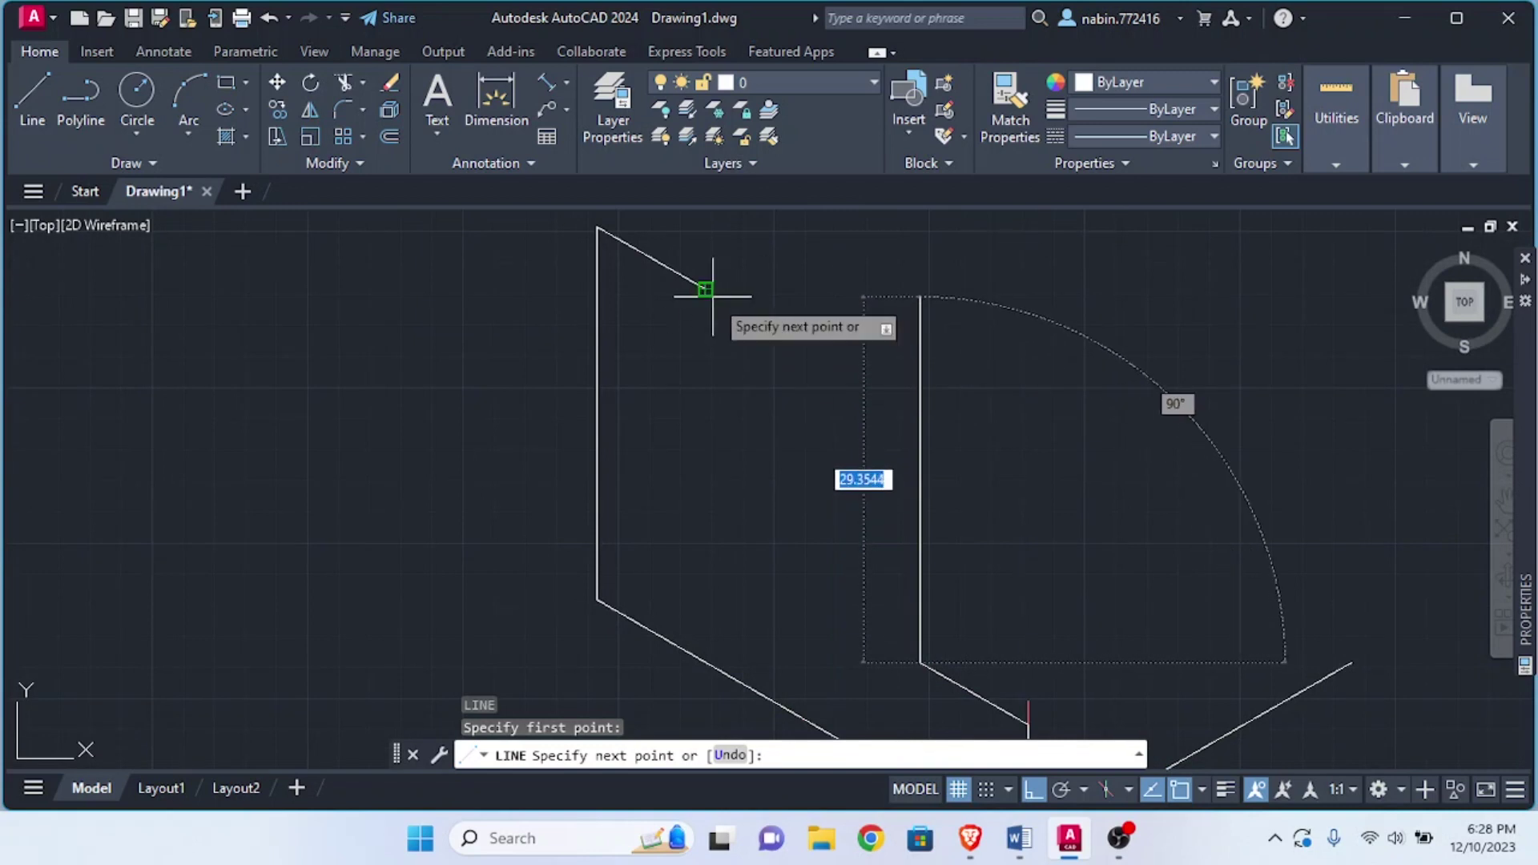
scroll(701, 289, "up", 5)
left_click(695, 281)
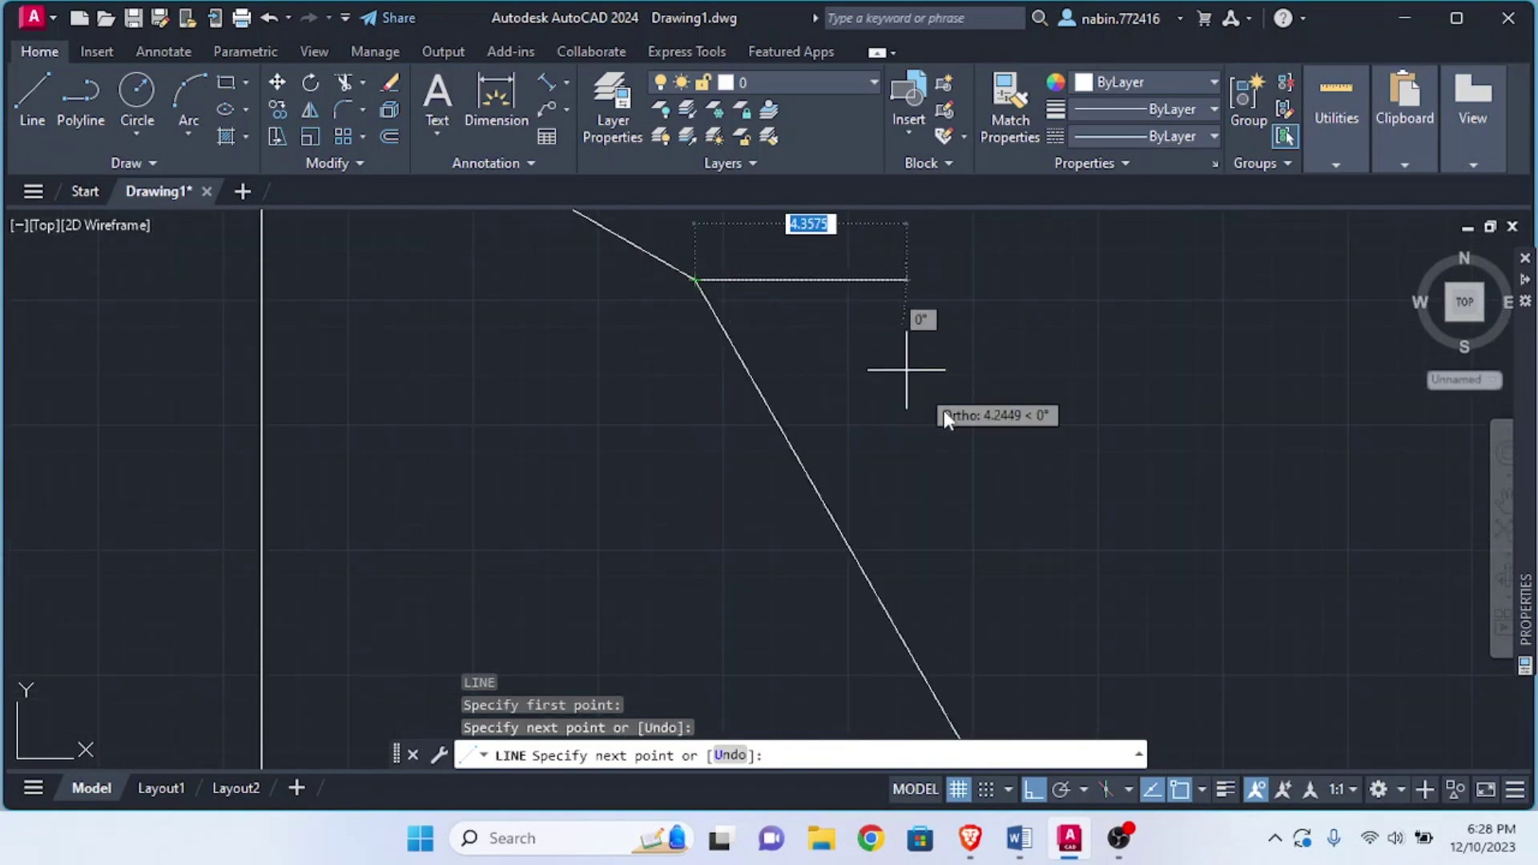
key("Escape")
scroll(1033, 480, "down", 3)
scroll(1058, 536, "down", 3)
scroll(1161, 625, "down", 3)
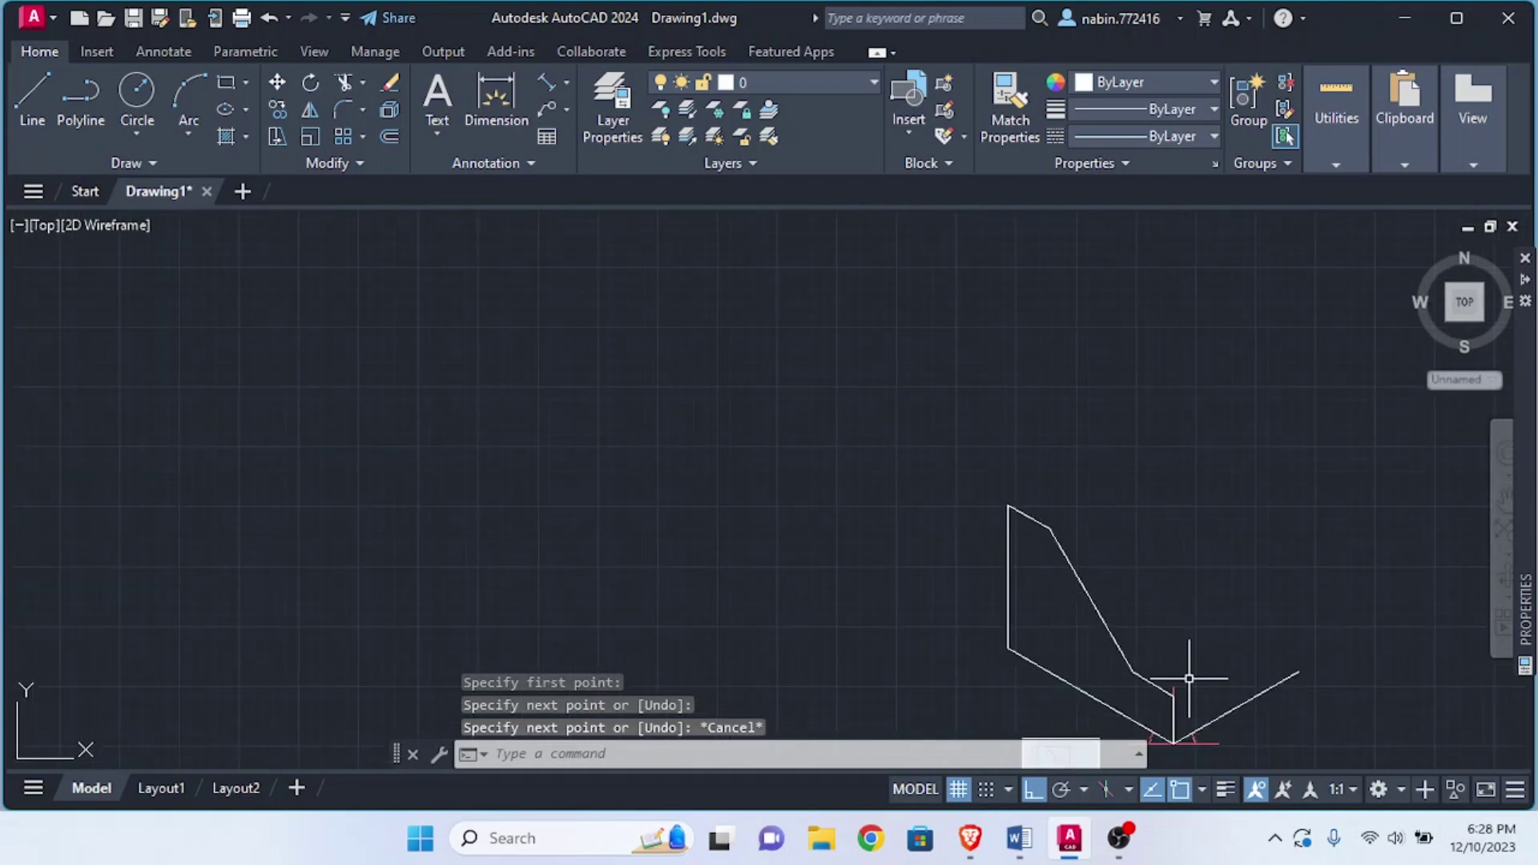
scroll(1350, 720, "up", 5)
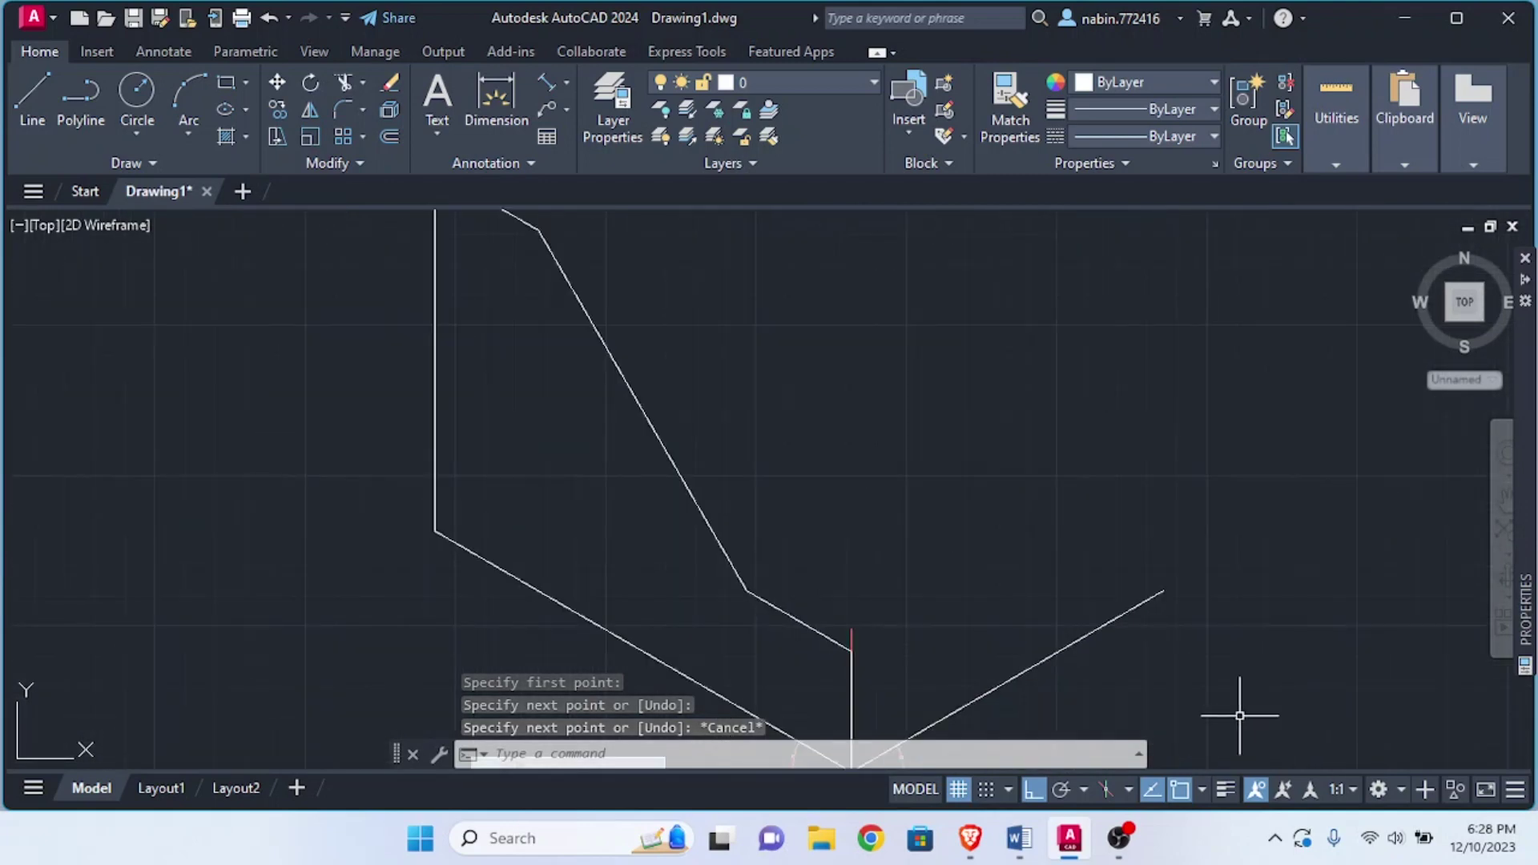
scroll(1229, 713, "up", 2)
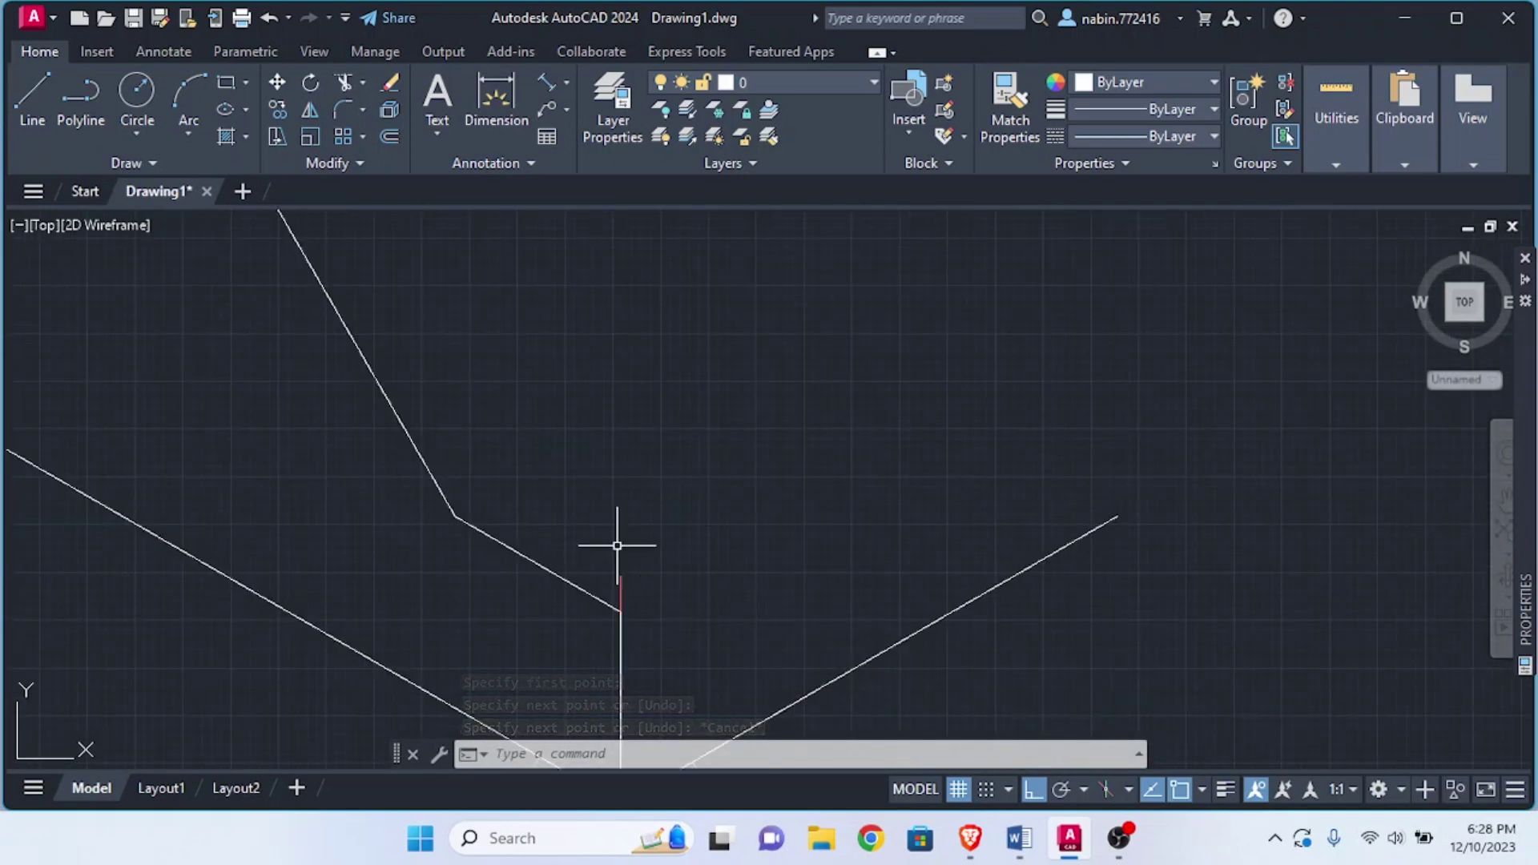
mouse_move(1021, 837)
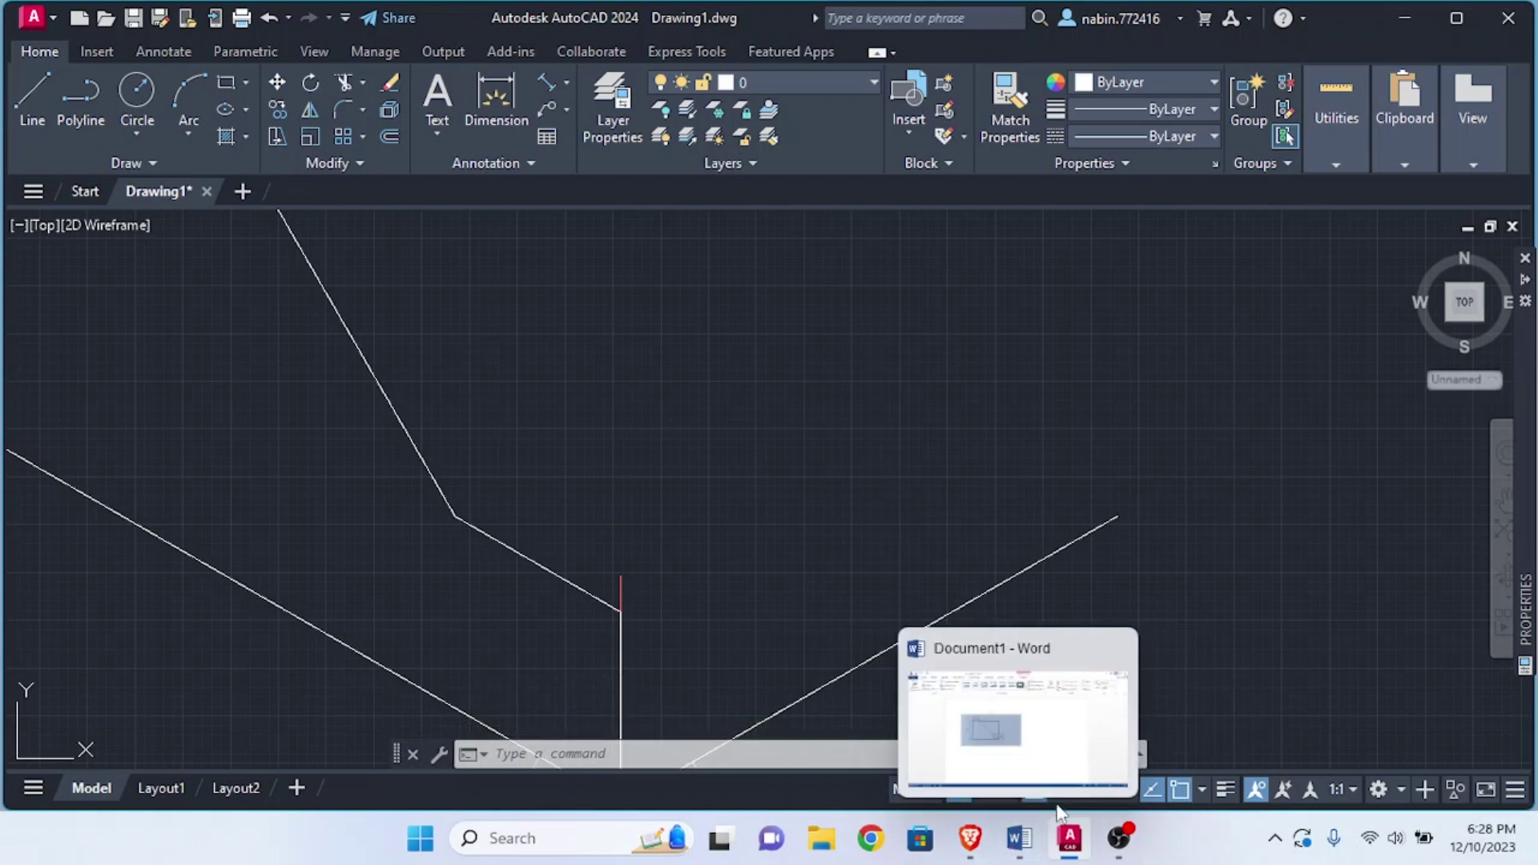
left_click(1062, 791)
left_click(1042, 791)
left_click(1042, 792)
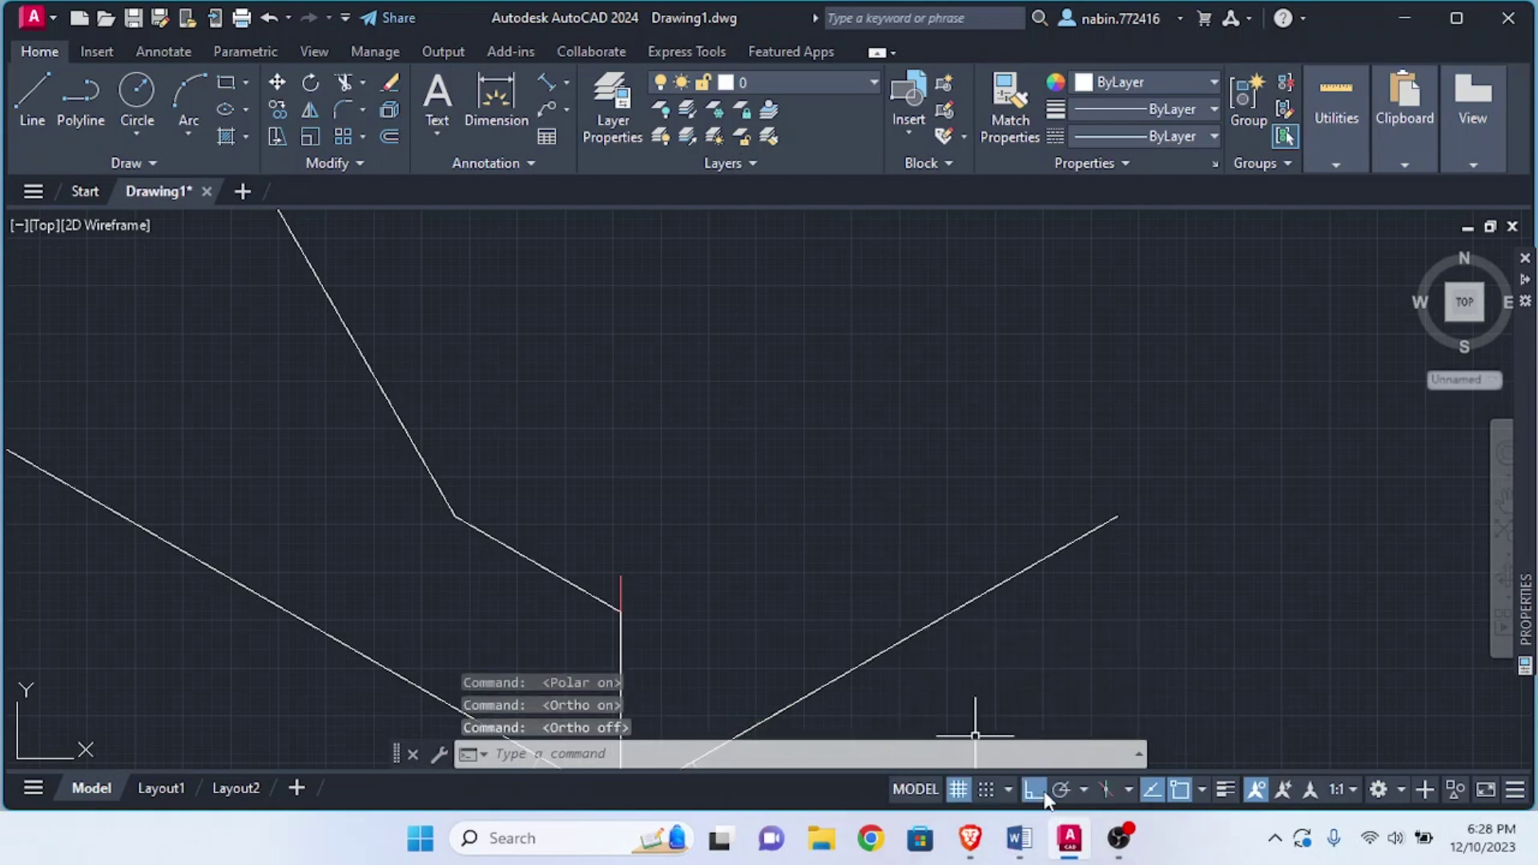
left_click(1042, 791)
Switch to the right isoplane and draw a 30-unit vertical line upward from the far end of the 30° base line
left_click(1130, 790)
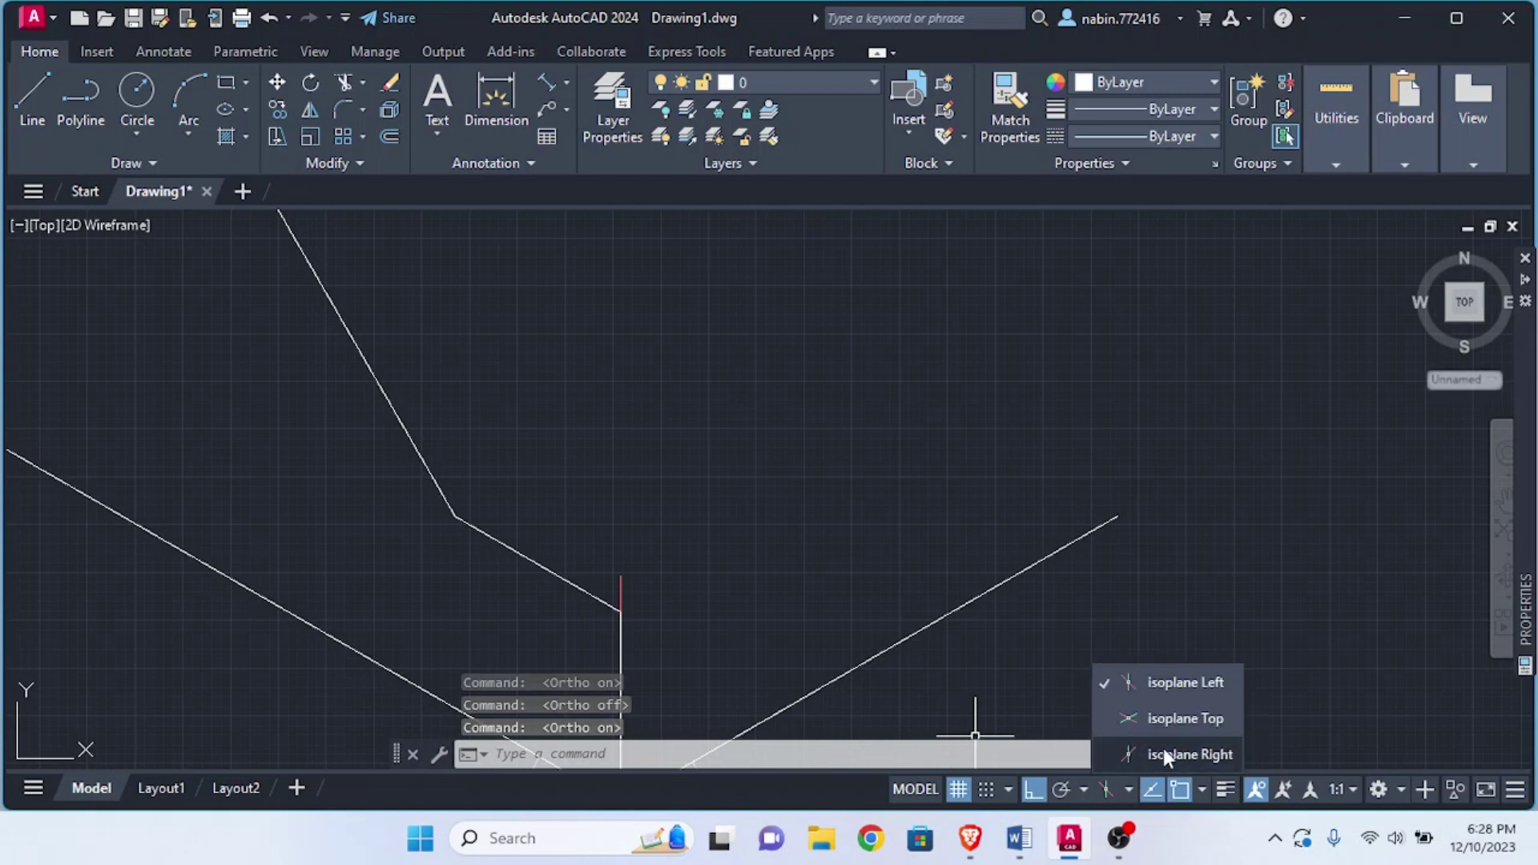
left_click(1164, 750)
type("l")
key("Return")
left_click(1114, 515)
scroll(1069, 416, "down", 3)
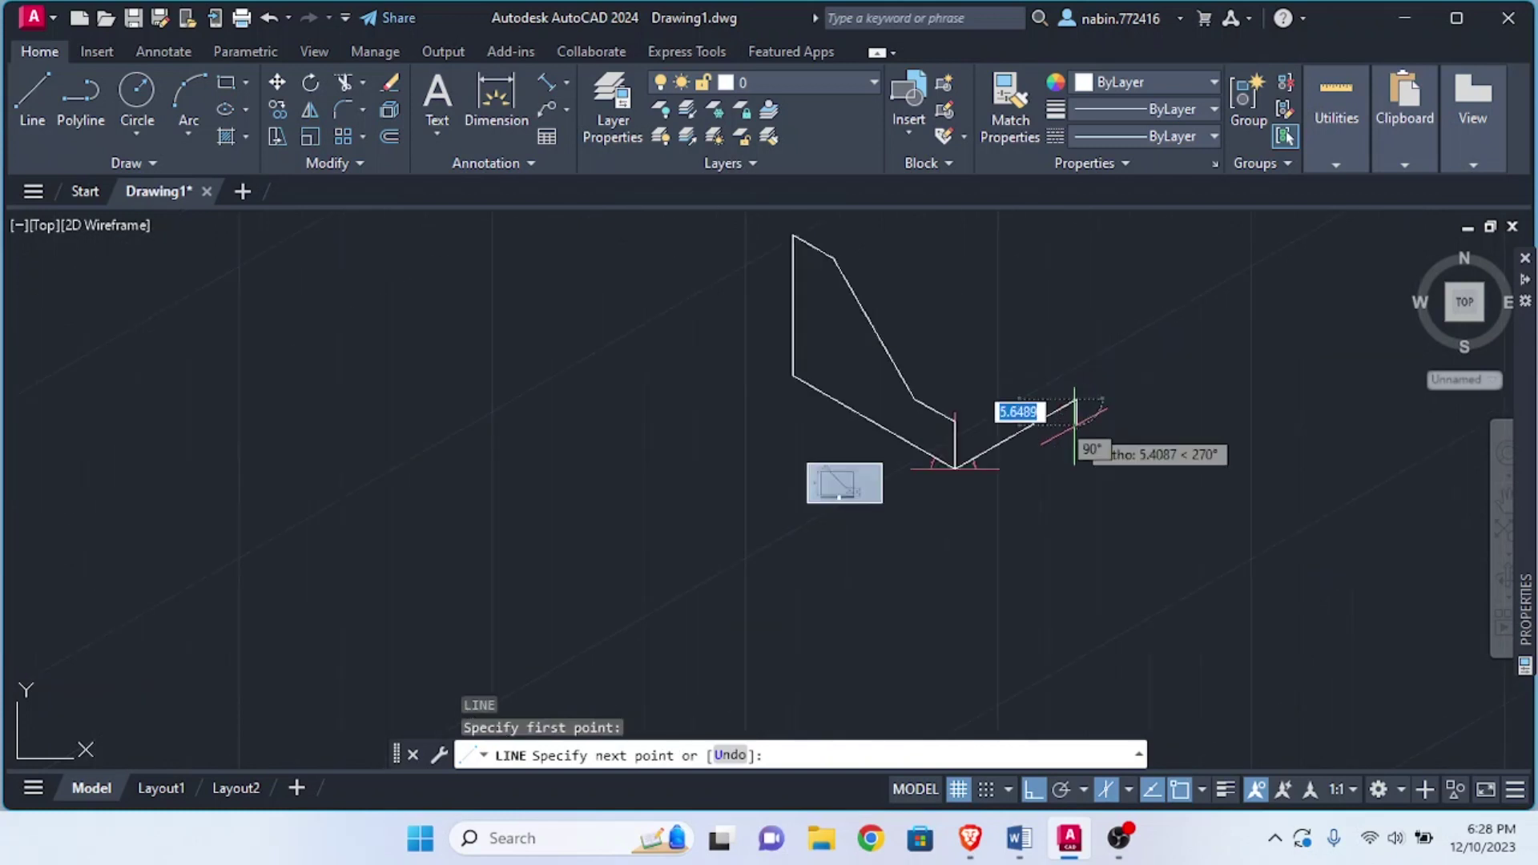
left_click(1075, 405)
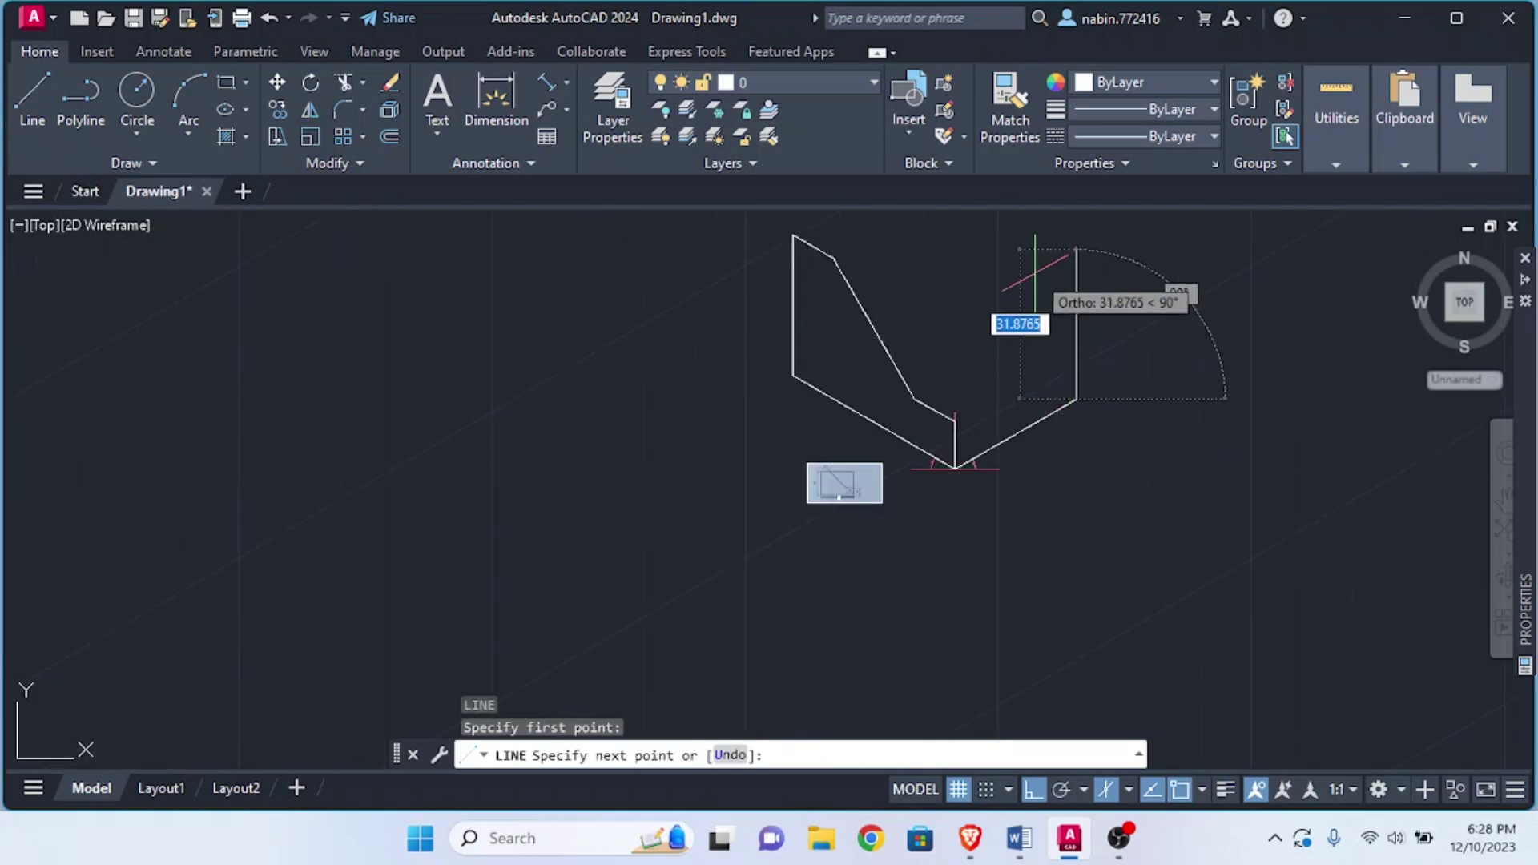
type("30")
key("Return")
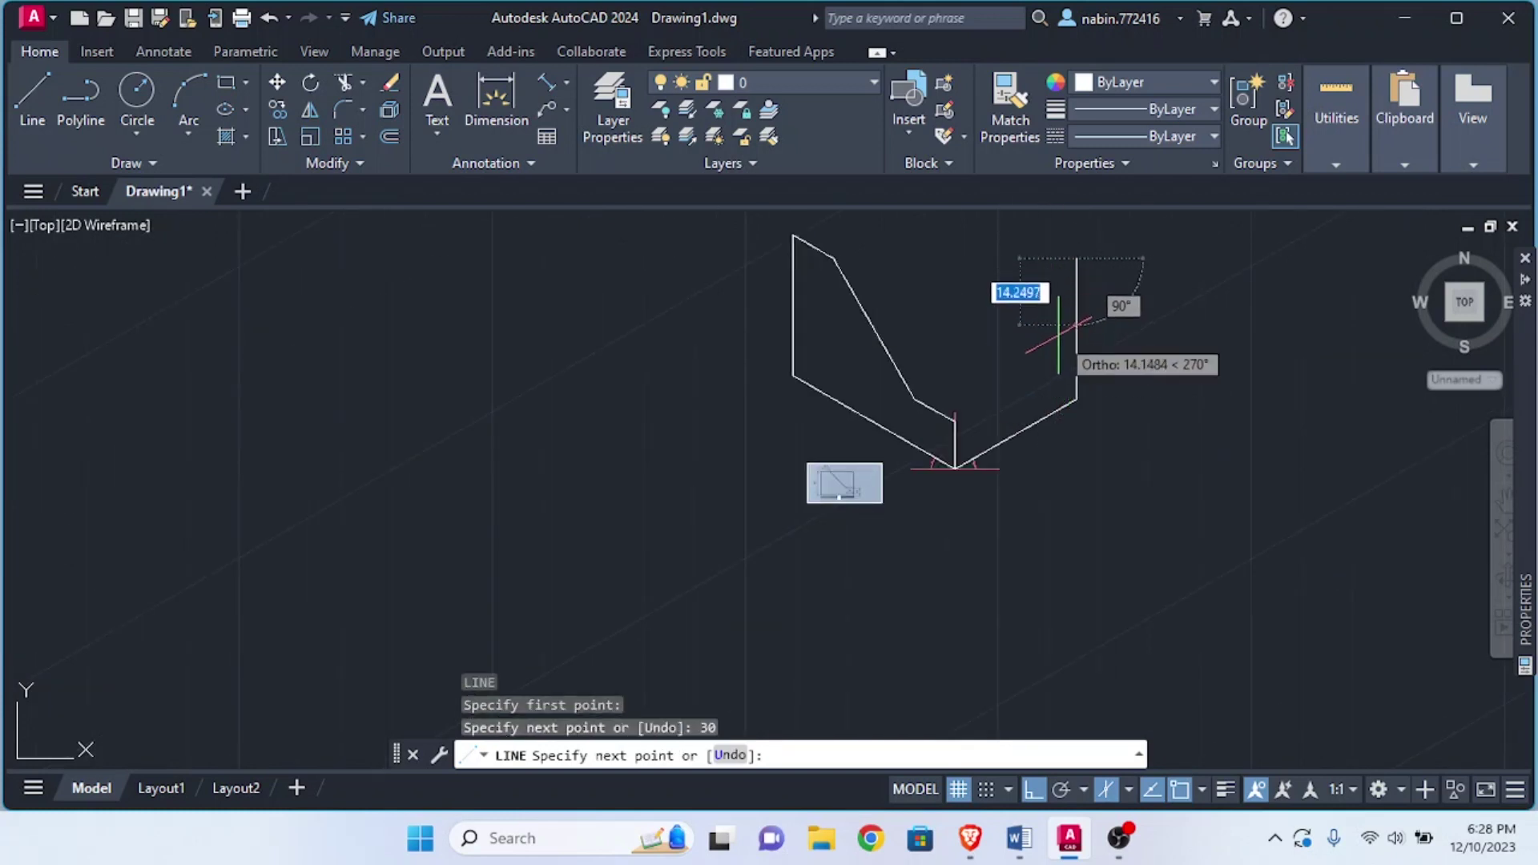
key("Escape")
Draw a 20-unit line at 30° from the upper end of the short vertical line at the front corner
scroll(964, 421, "up", 2)
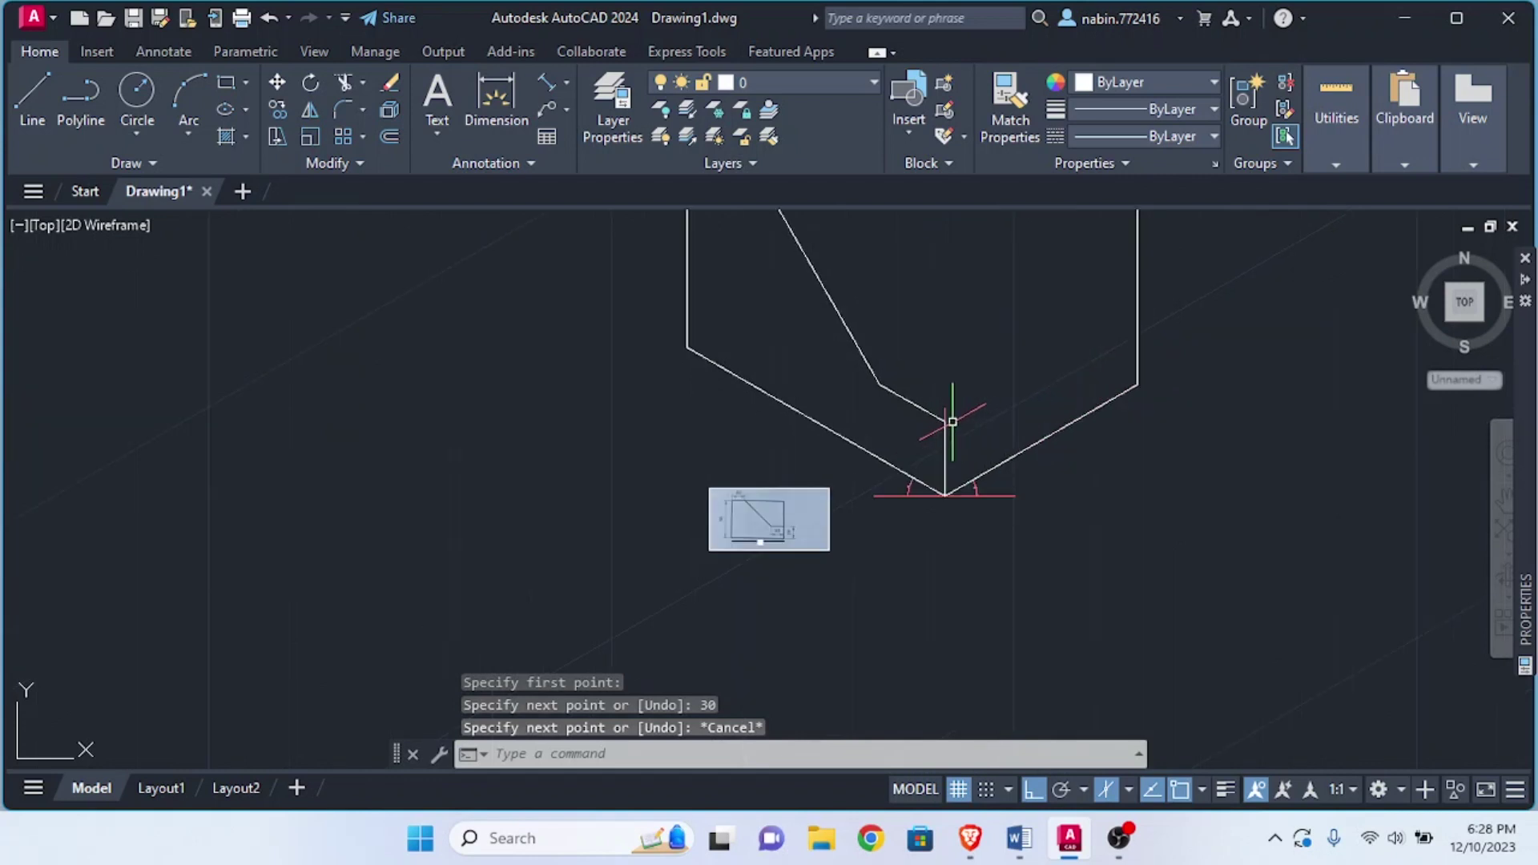
type("l")
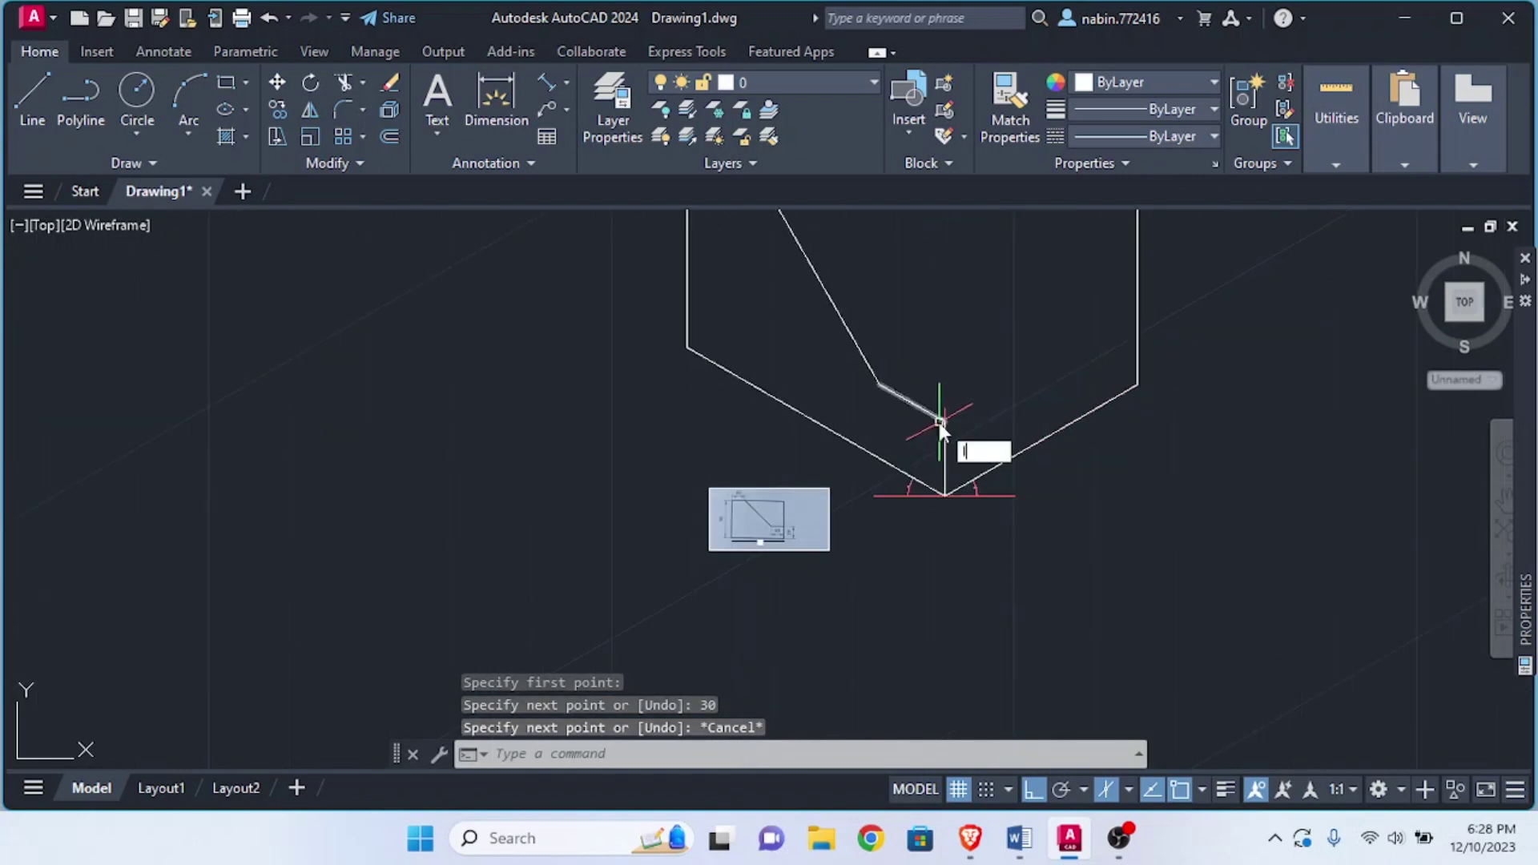
key("Return")
left_click(944, 418)
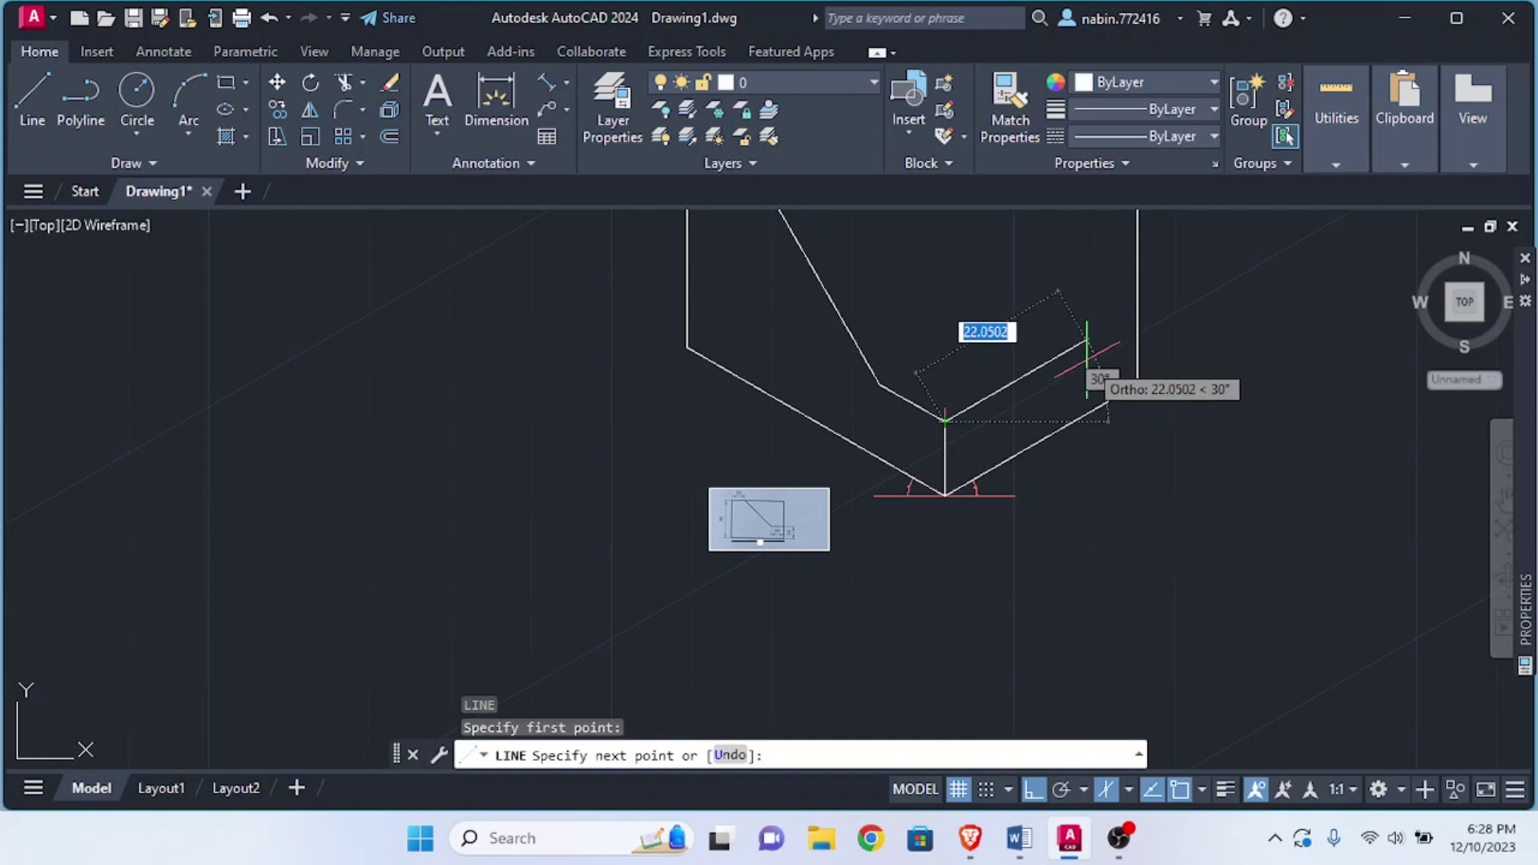
type("20")
key("Return")
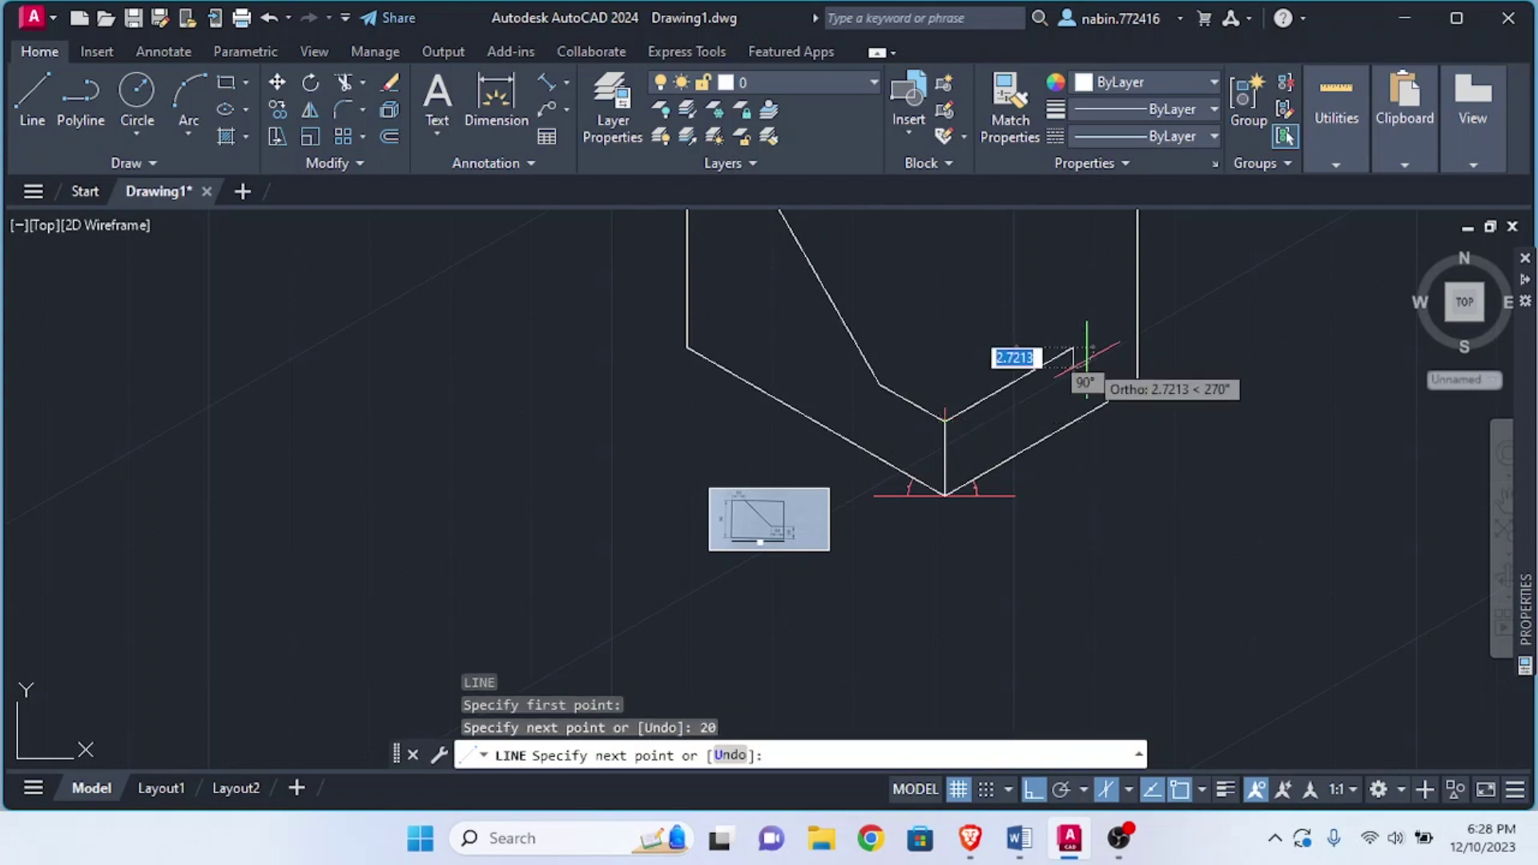
Continue with a 20-unit vertical line upward from the end of the 20-unit 30° line and end the command
scroll(1086, 360, "down", 2)
scroll(1105, 365, "down", 2)
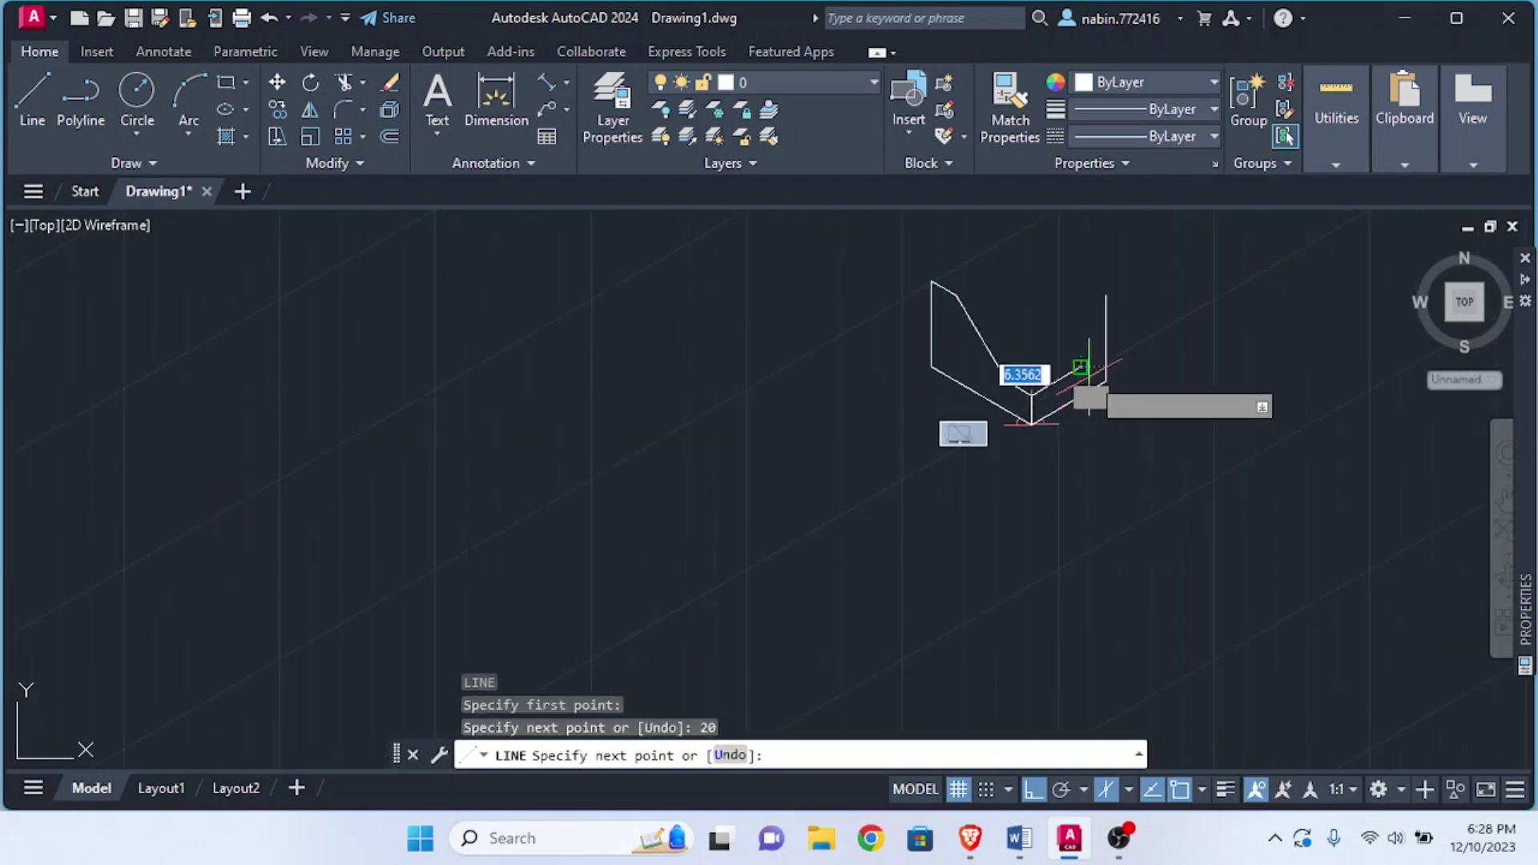
scroll(1077, 361, "up", 4)
scroll(1081, 341, "up", 2)
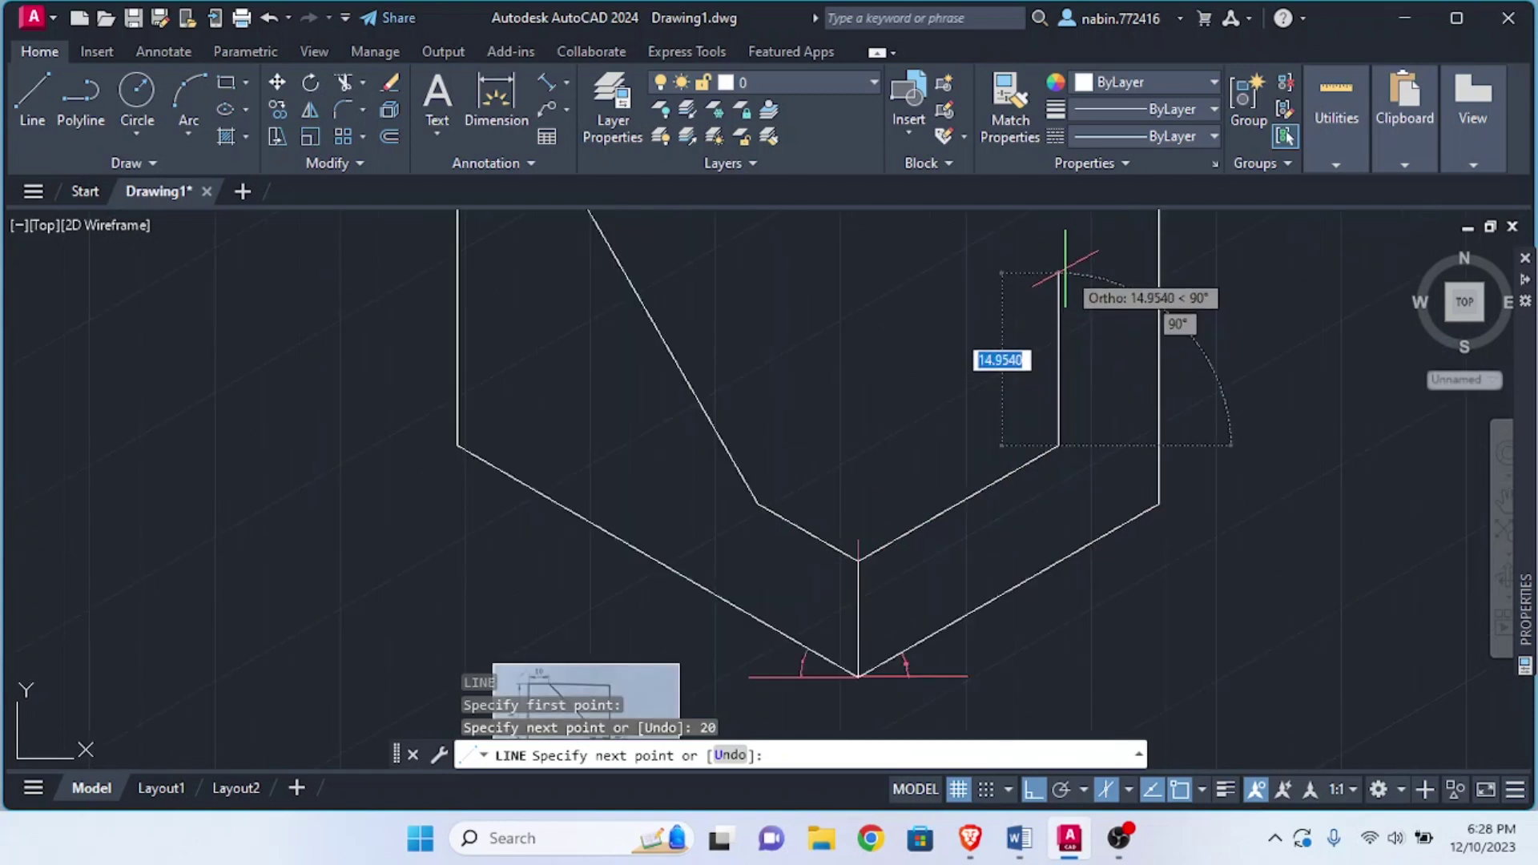
type("20")
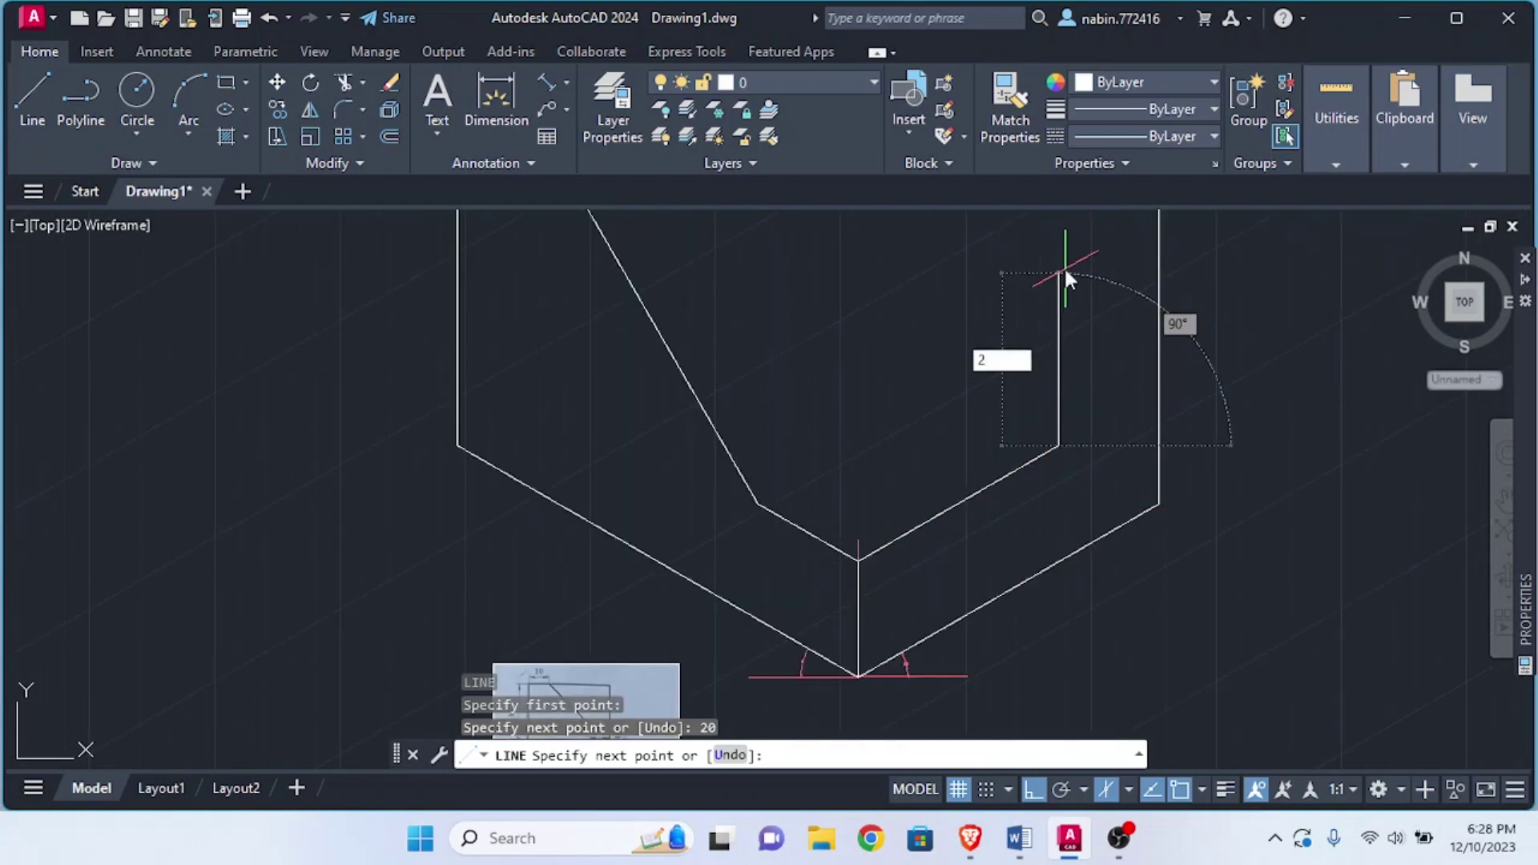
key("Return")
scroll(1065, 268, "down", 4)
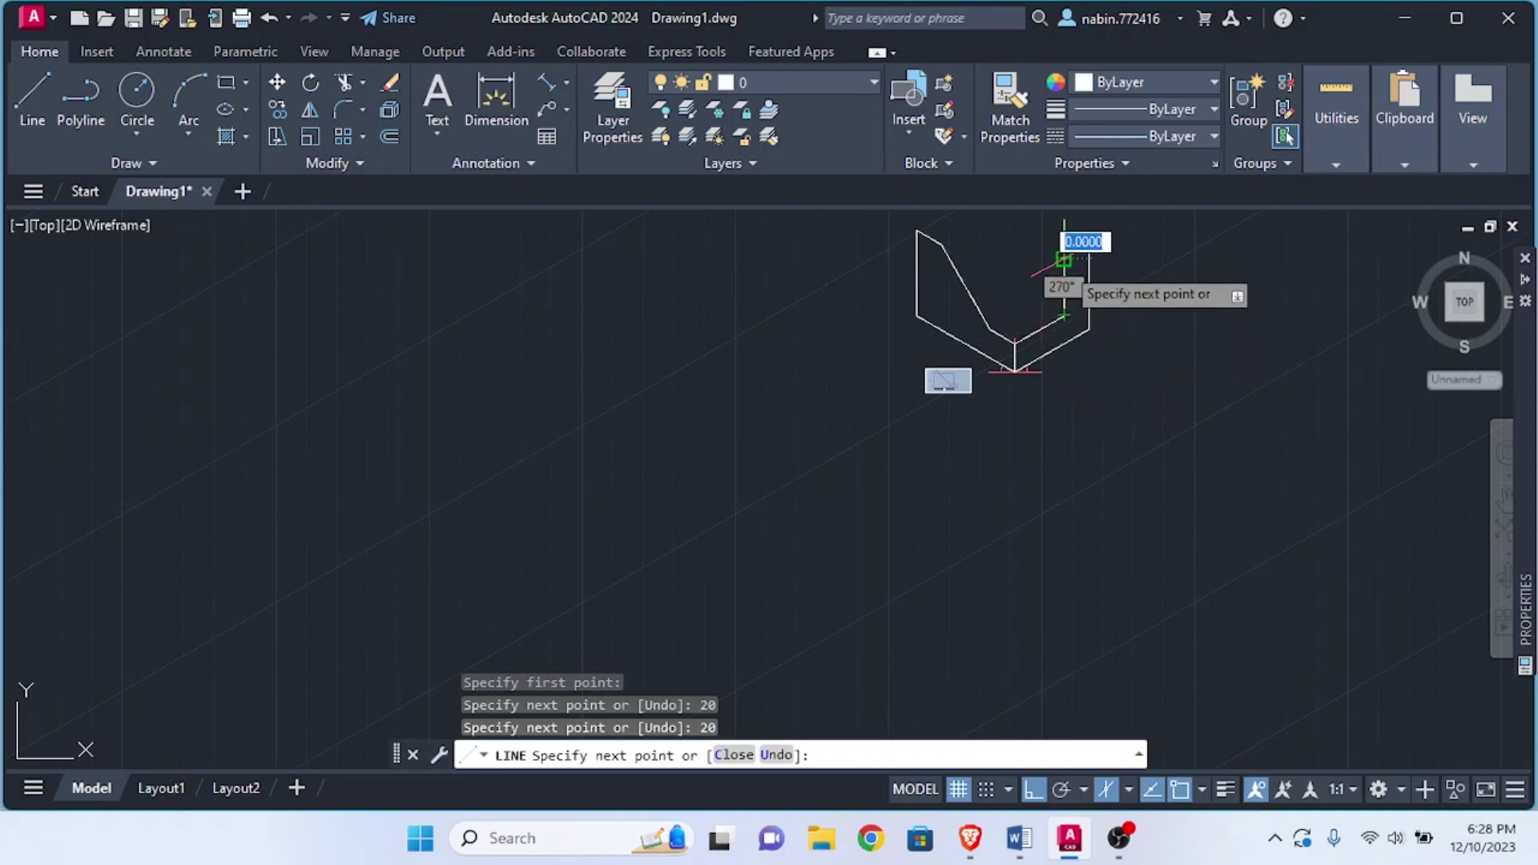
key("Escape")
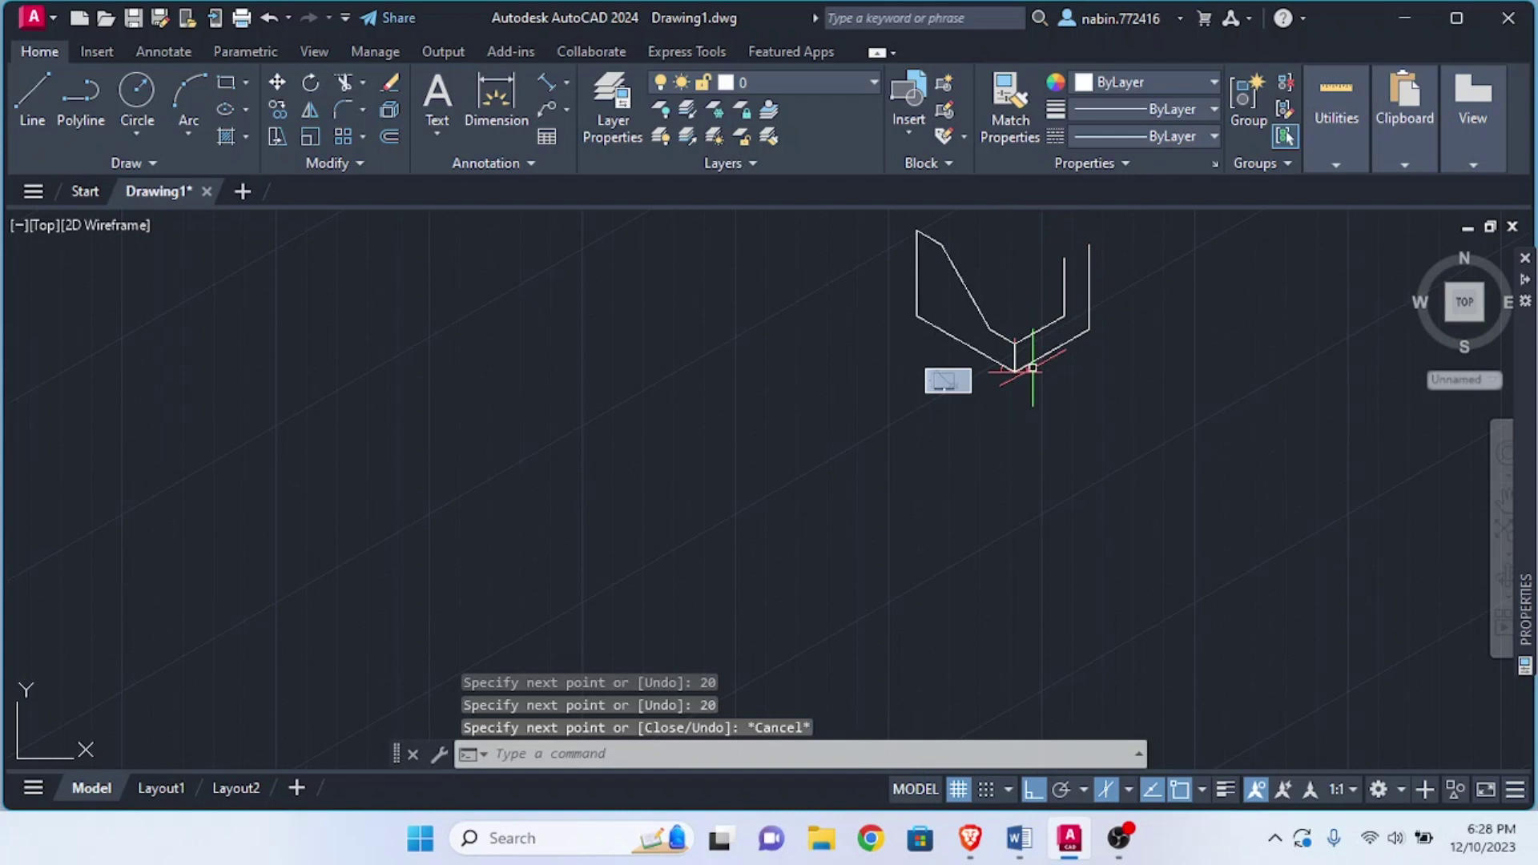
Draw a 30-unit line at 30° from the upper end of the outer left vertical edge
scroll(721, 344, "down", 2)
scroll(801, 337, "up", 6)
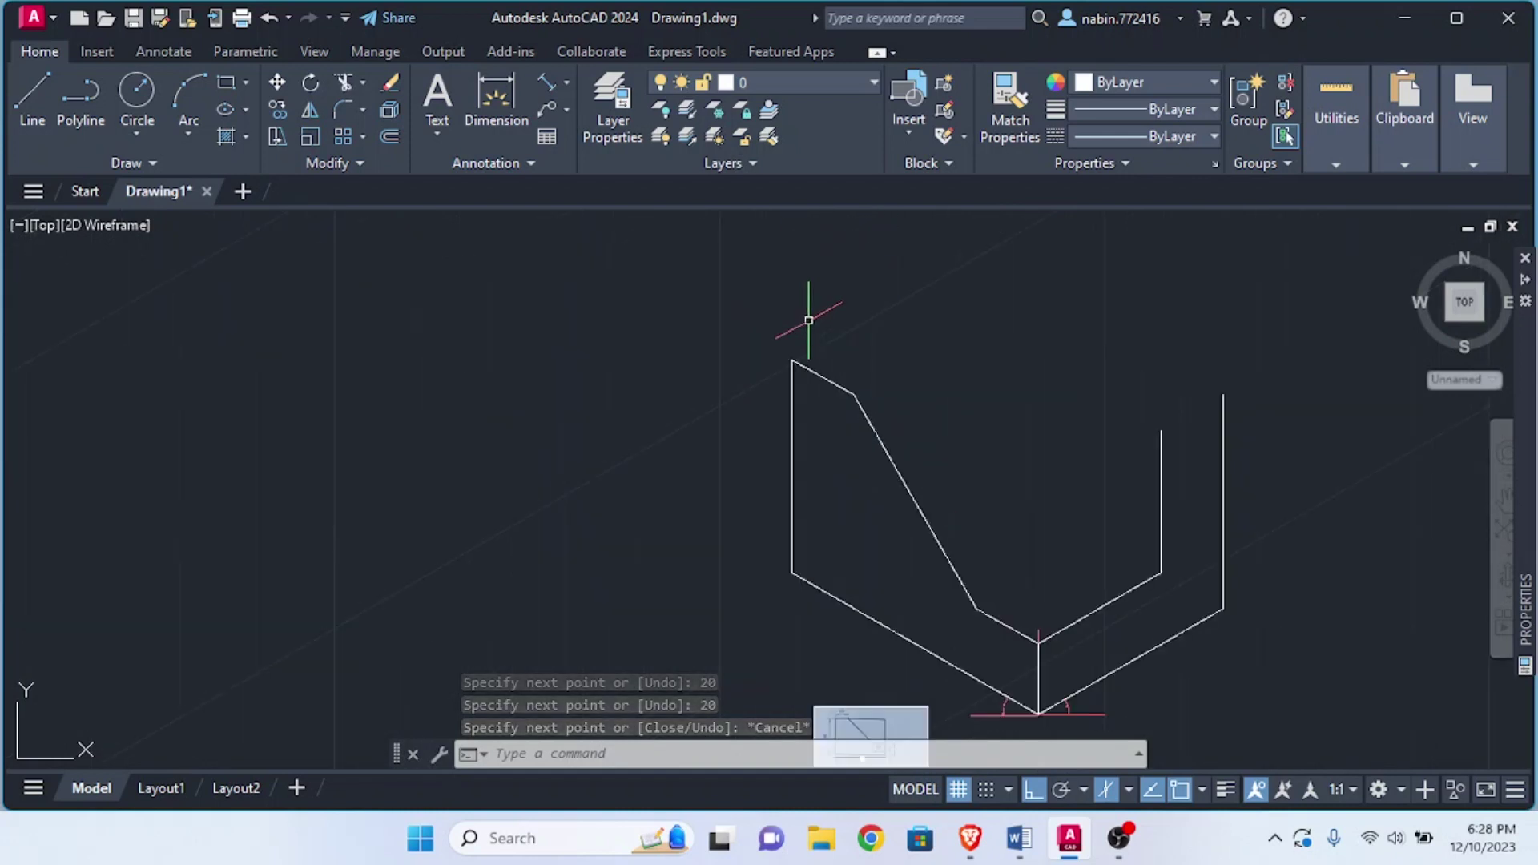
type("l")
key("Return")
left_click(793, 358)
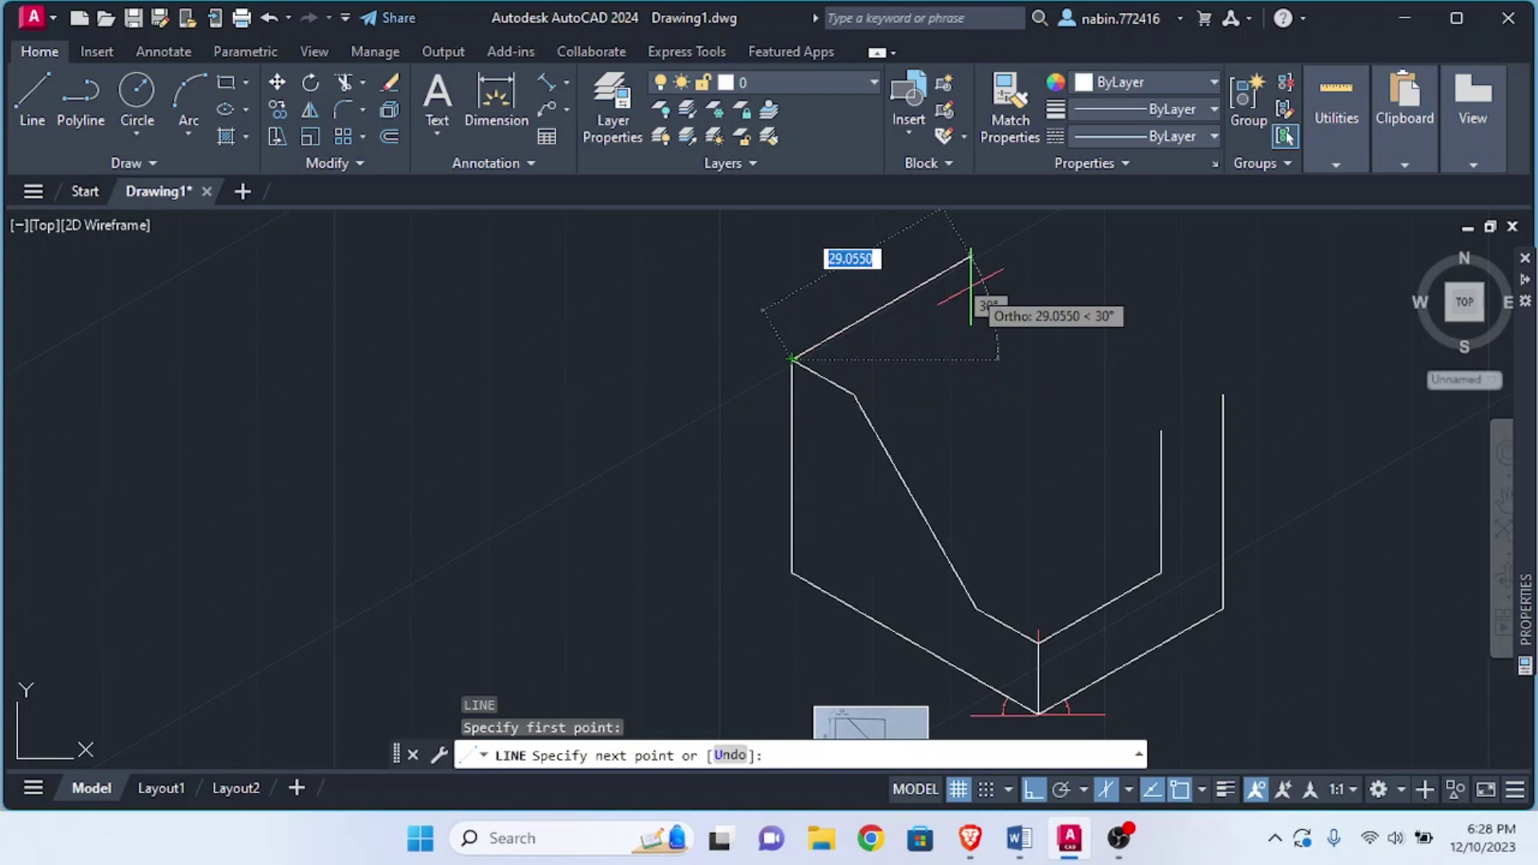
type("30")
key("Return")
scroll(972, 280, "down", 2)
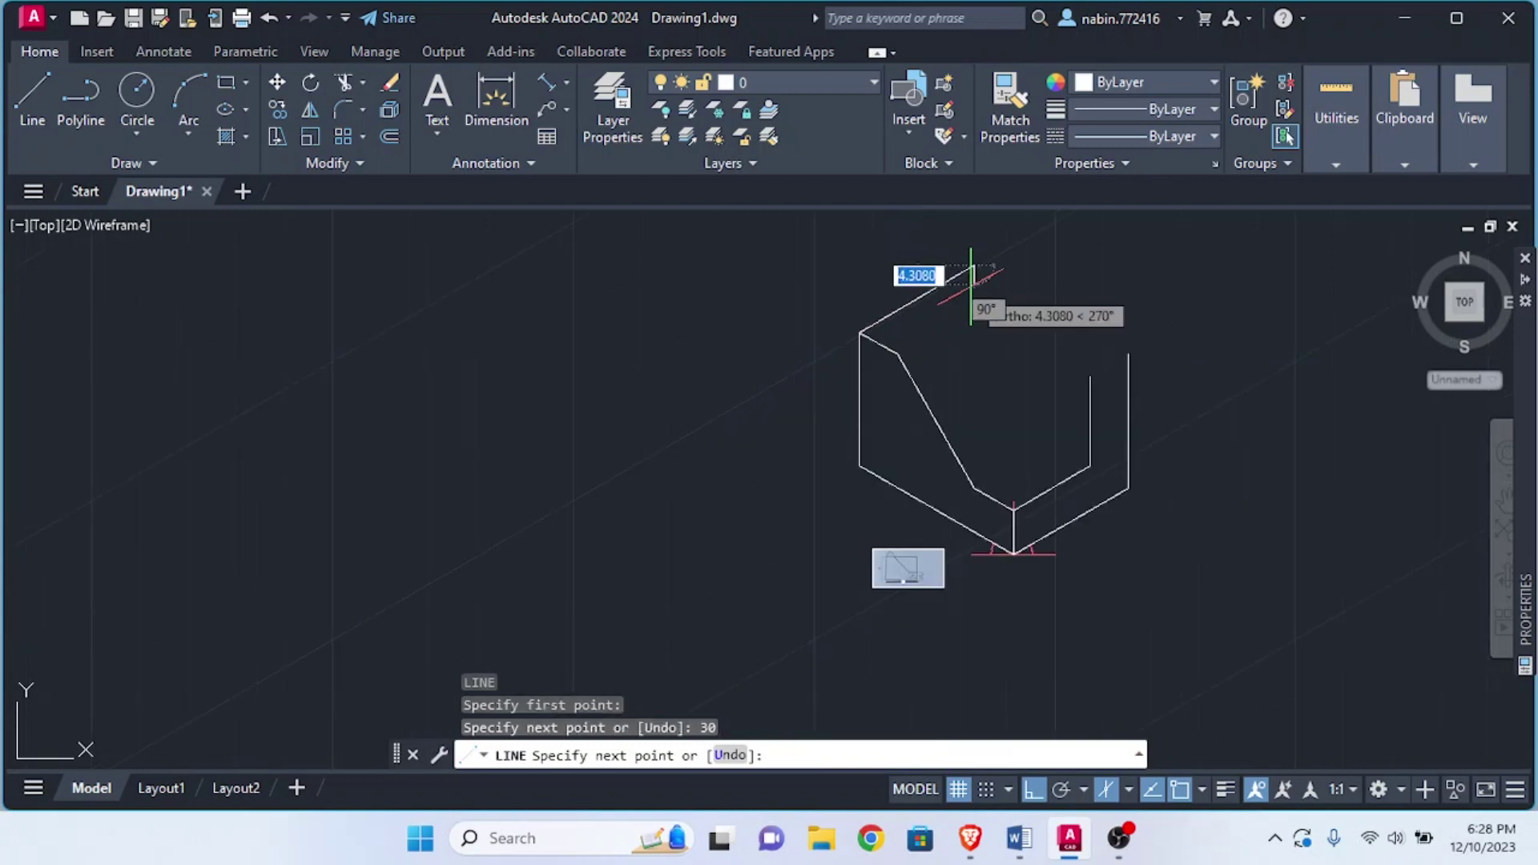
key("Escape")
Draw a 20-unit line at 30° from the upper end of the sloping edge
type("l")
key("Return")
left_click(898, 353)
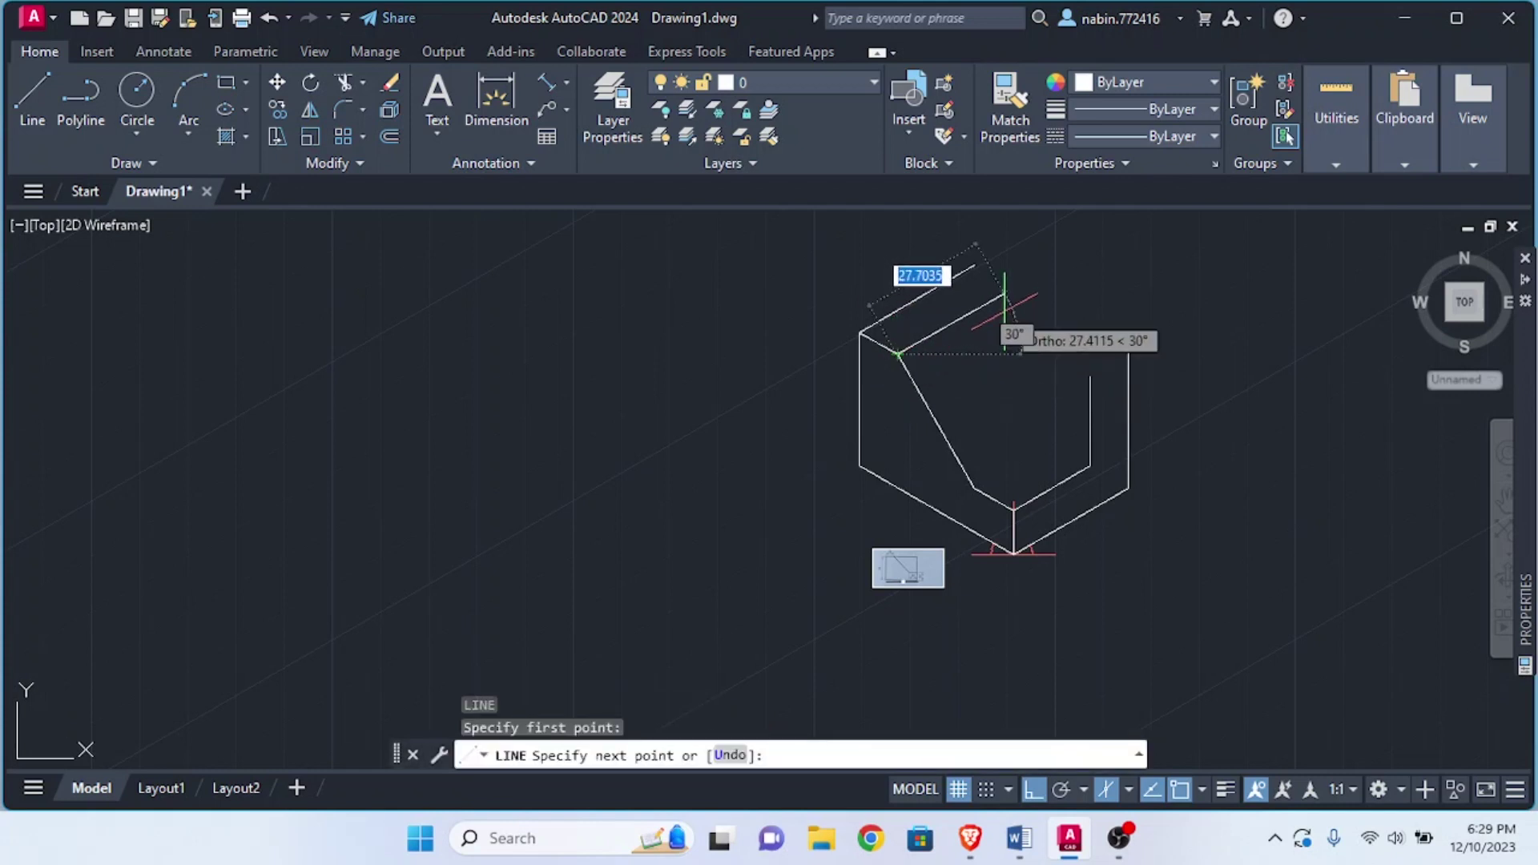
type("20")
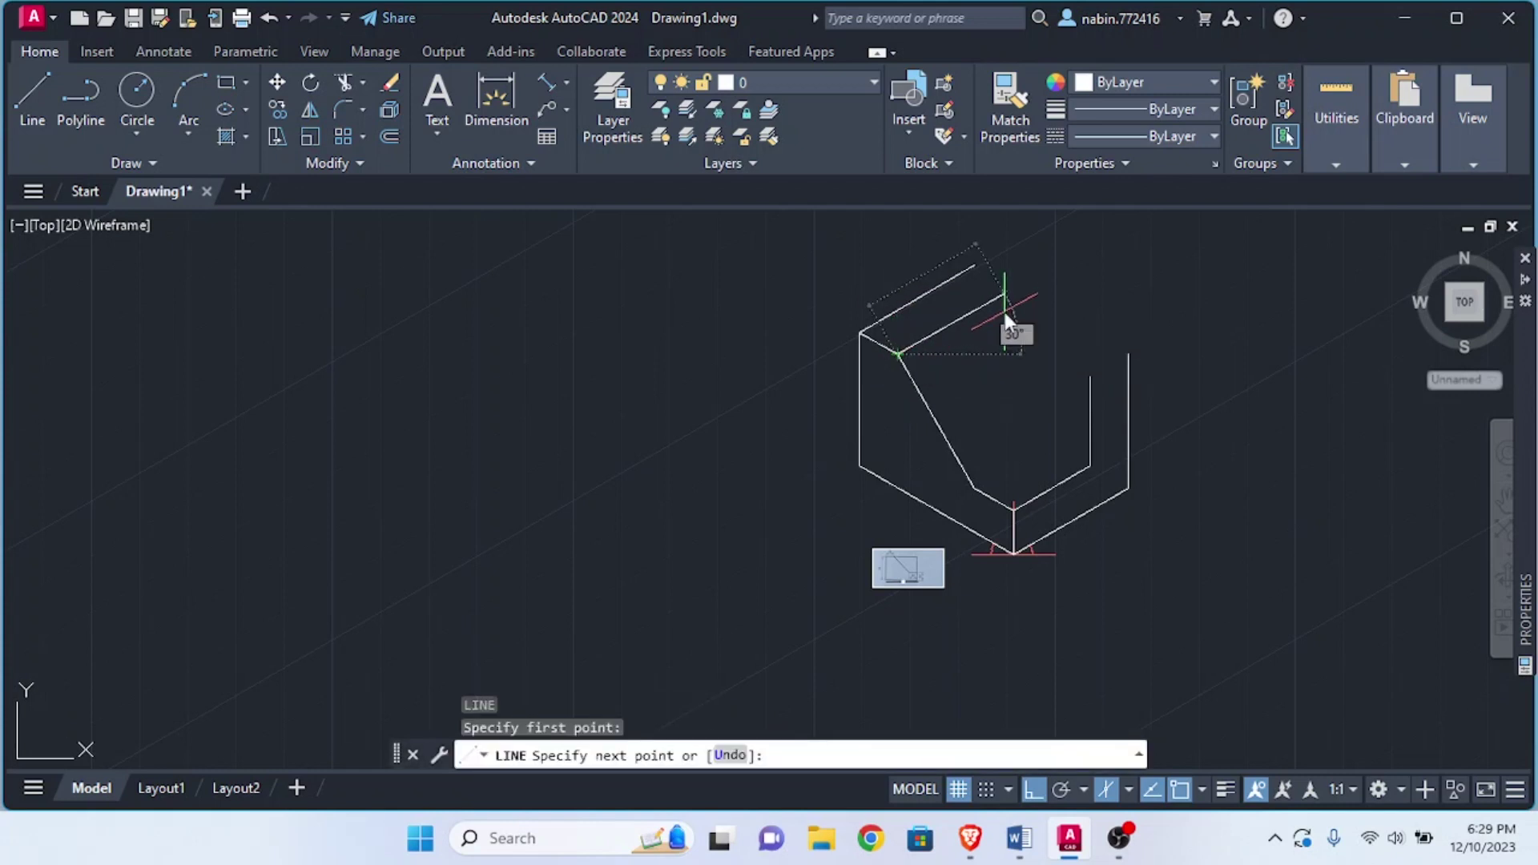
key("Return")
key("Escape")
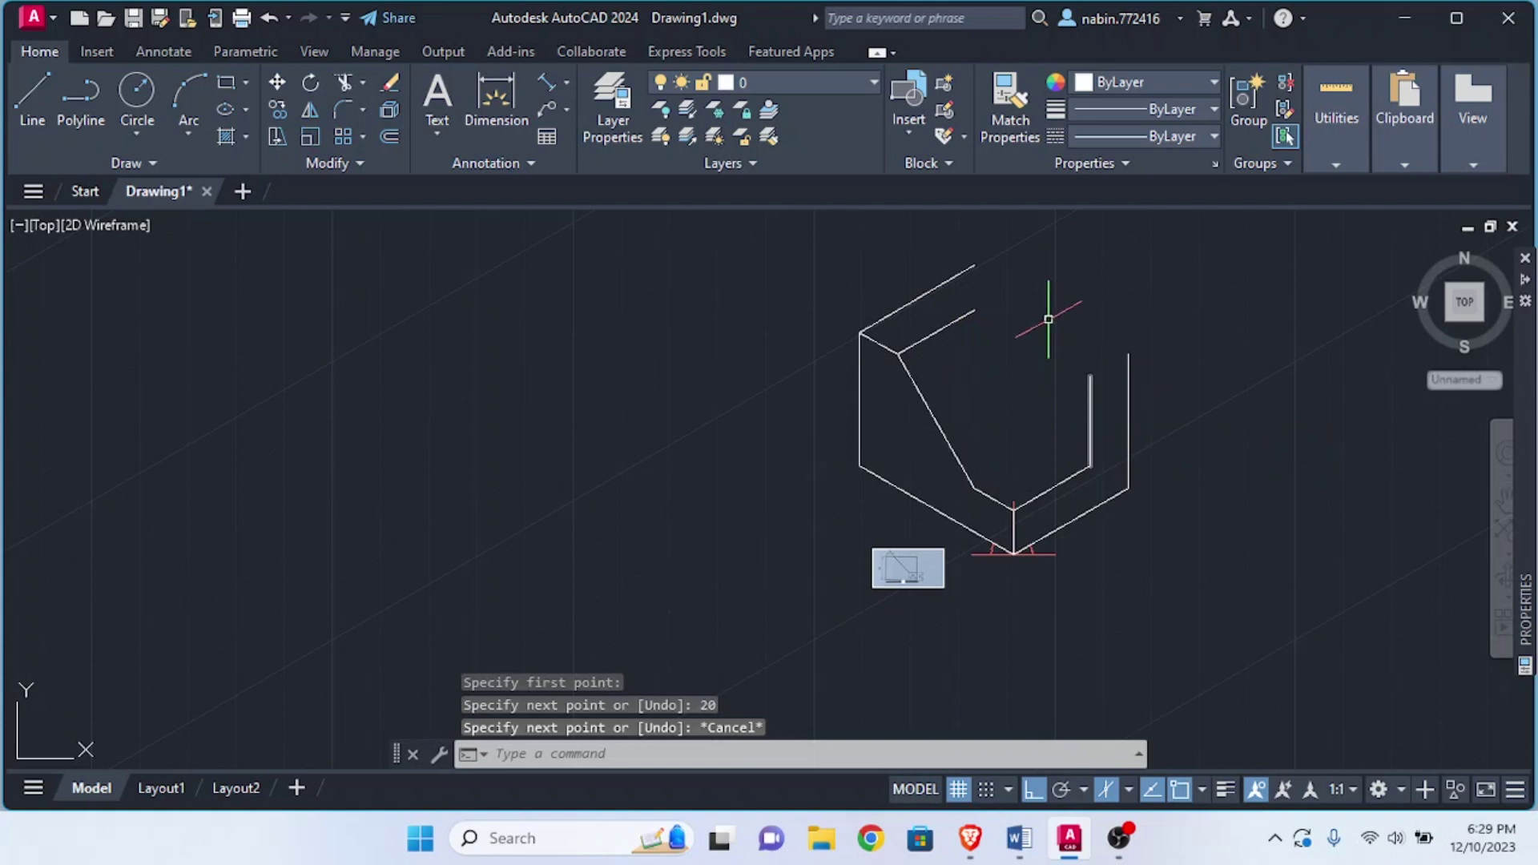
Switch to the top isoplane and draw a line from the inner vertical edge's upper end to the free end of the 20-unit 30° line
left_click(1128, 790)
left_click(1144, 712)
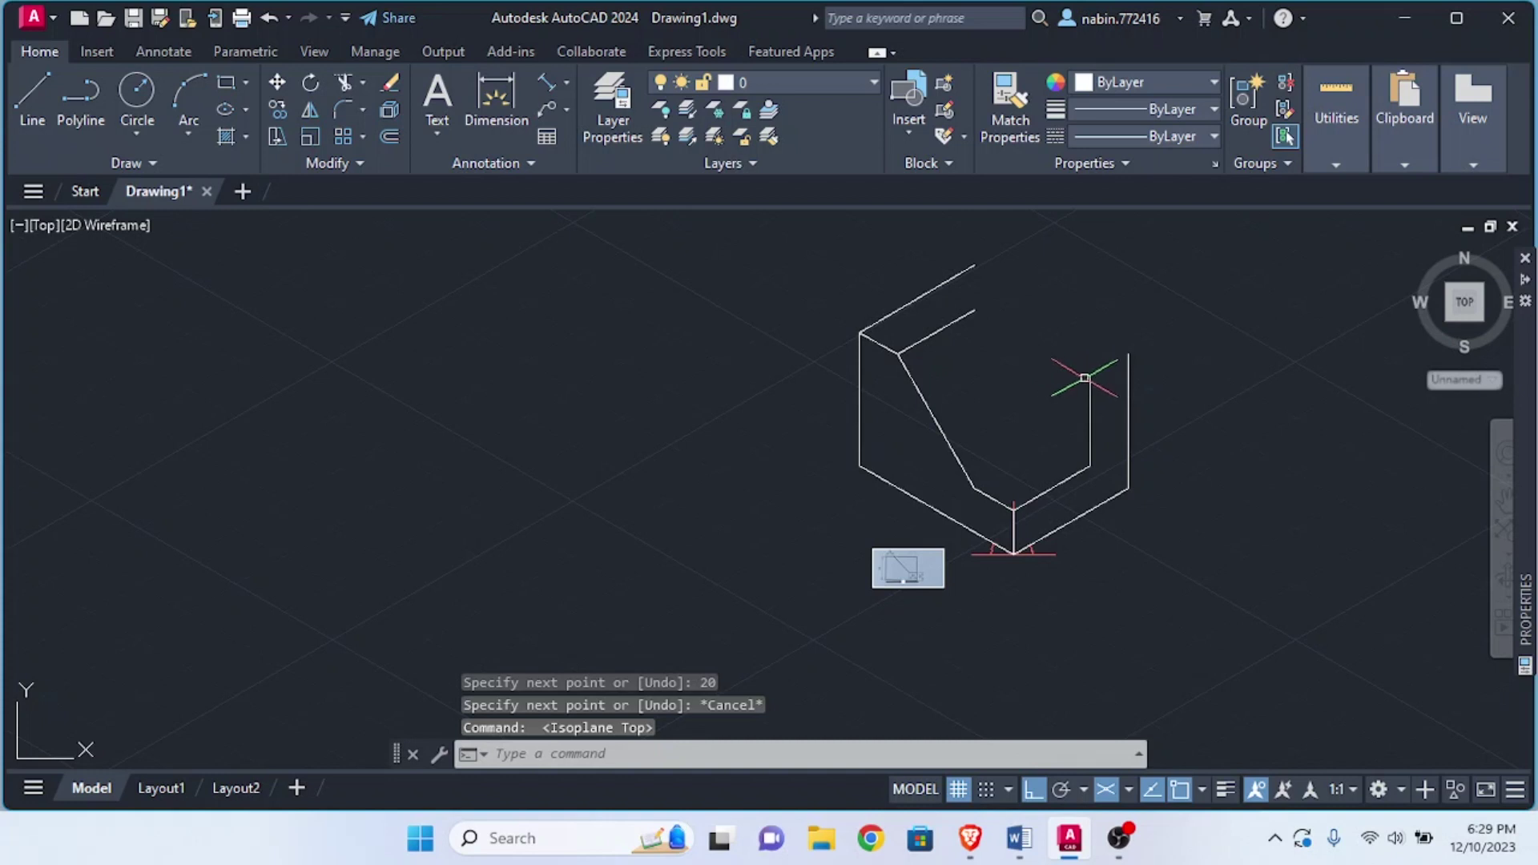
left_click(1096, 378)
key("Escape")
key("Return")
left_click(1099, 377)
left_click(974, 309)
key("Escape")
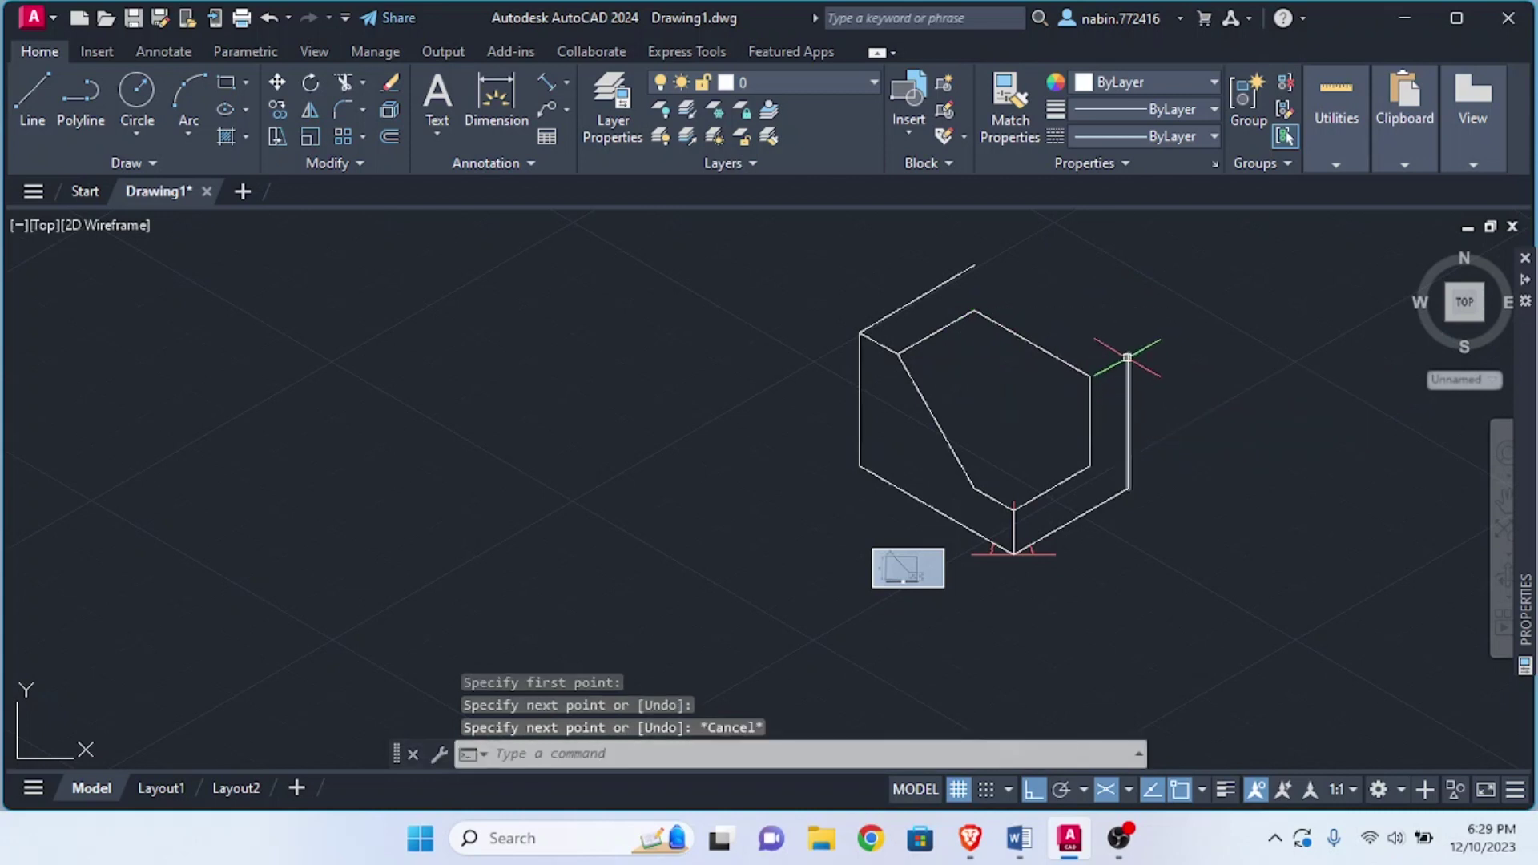
Draw the outer back edge from the top of the right 30-unit vertical to the free end of the 30-unit 30° line
key("Return")
left_click(1127, 354)
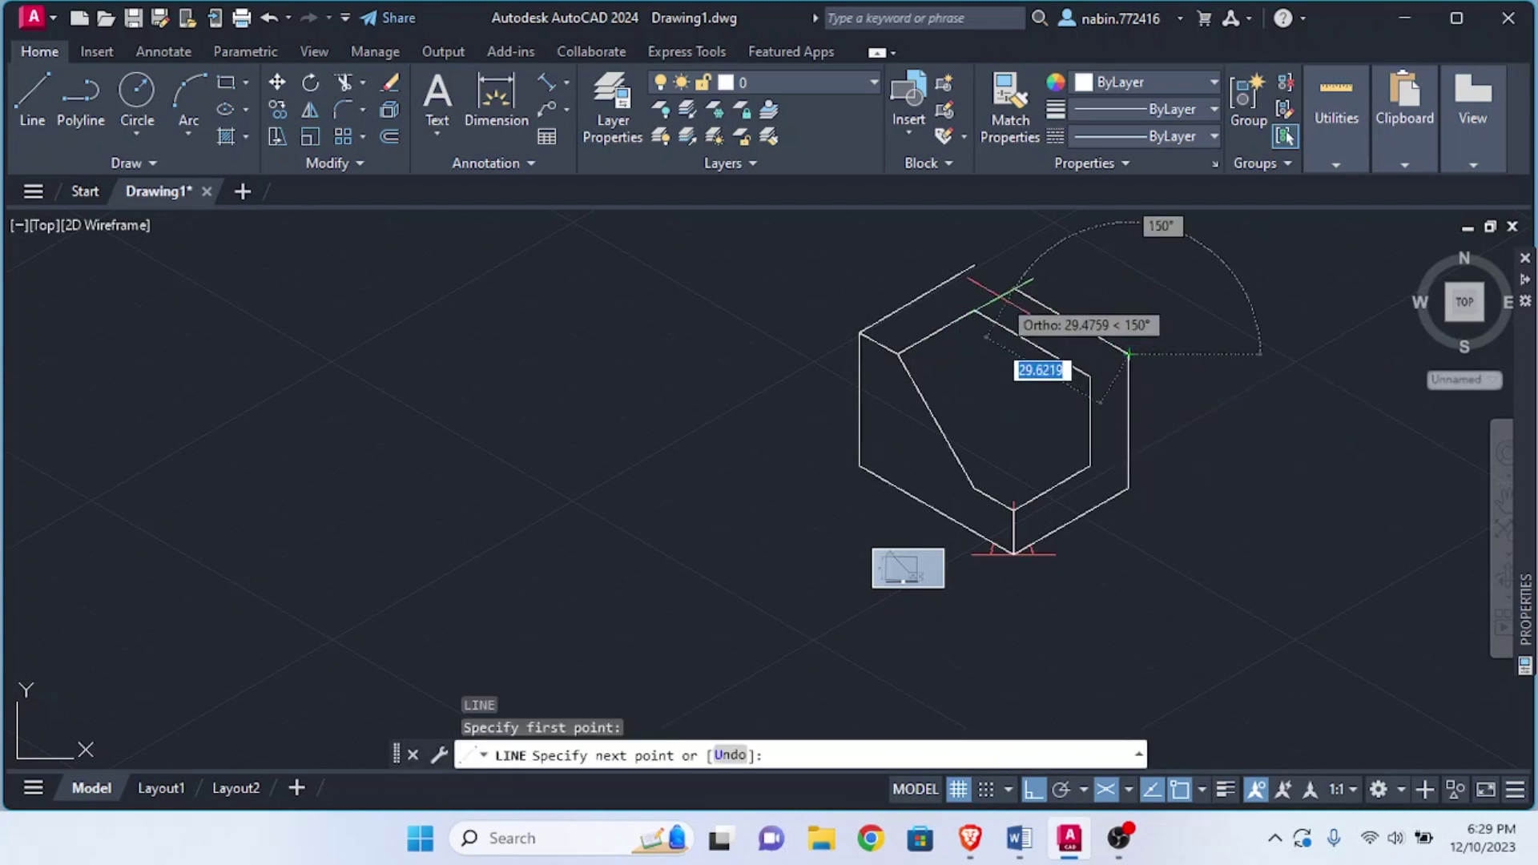
left_click(974, 265)
key("Escape")
Draw the short edge joining the upper ends of the inner and outer right vertical lines
type("l")
key("Return")
left_click(1089, 376)
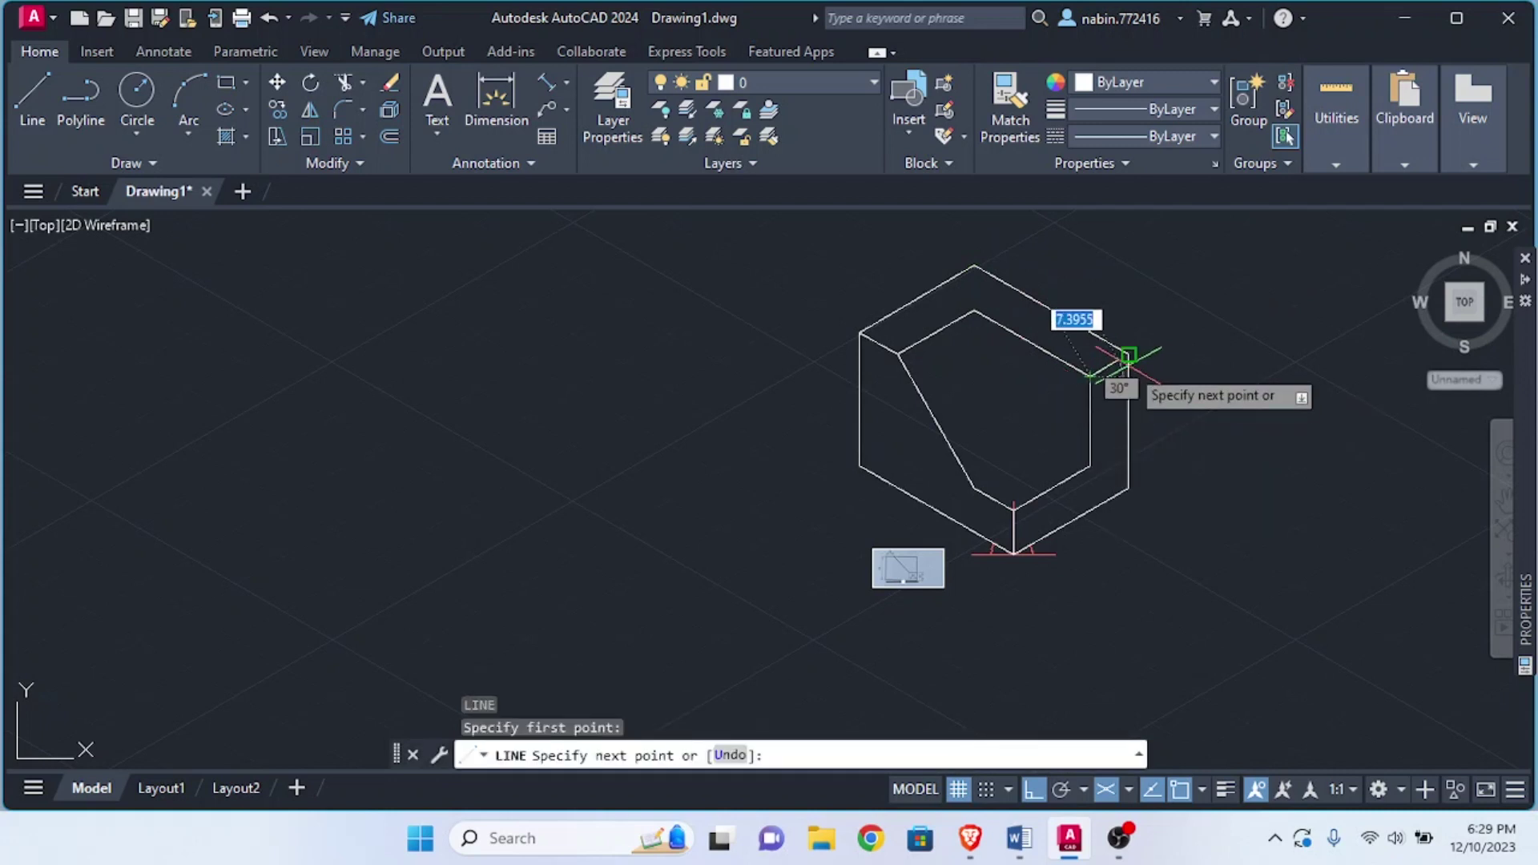
scroll(1128, 355, "up", 5)
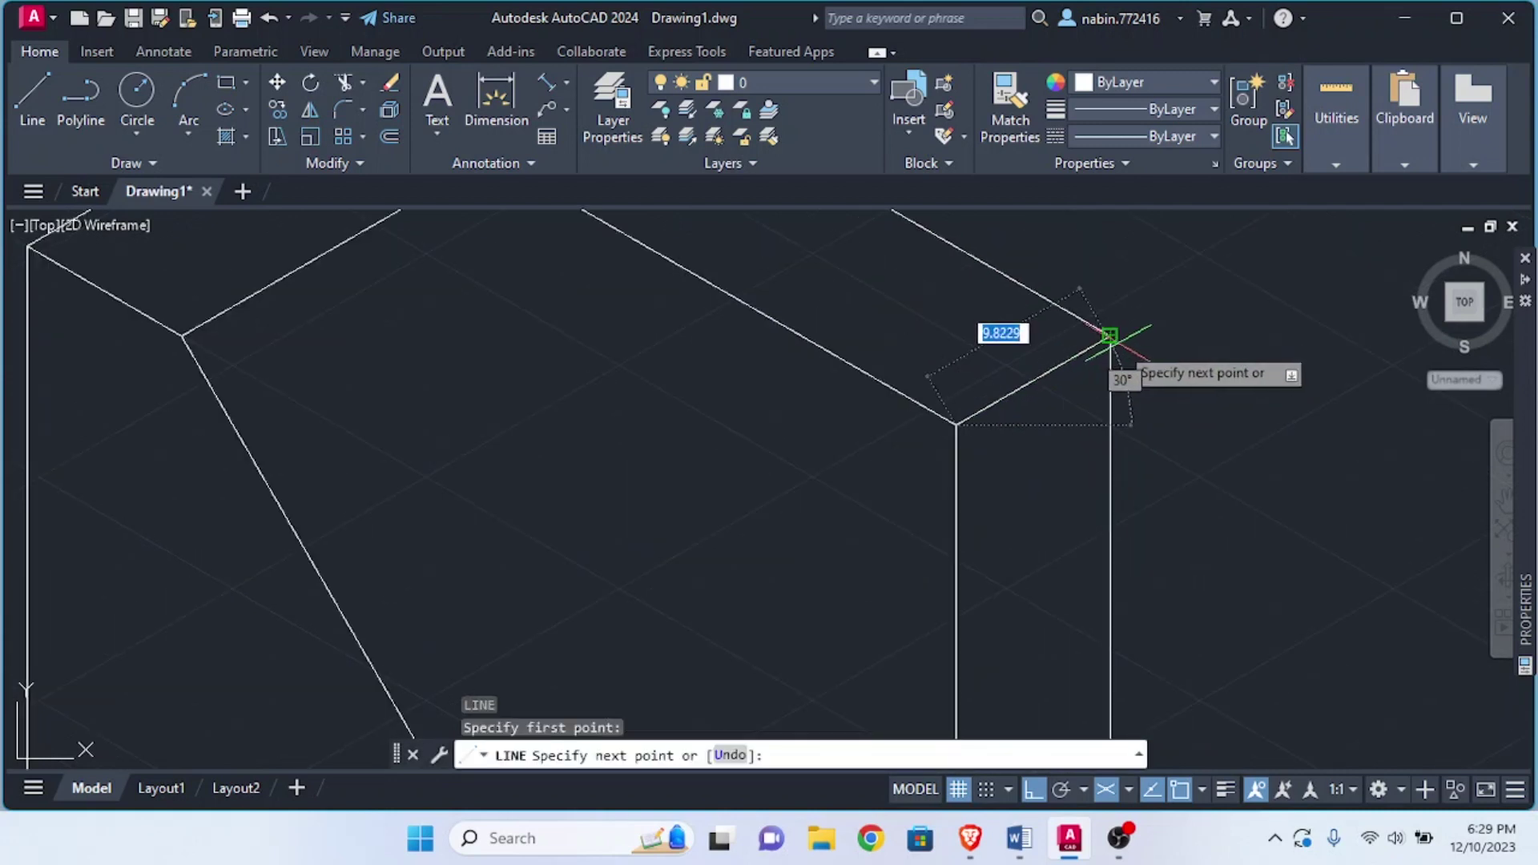
left_click(1109, 335)
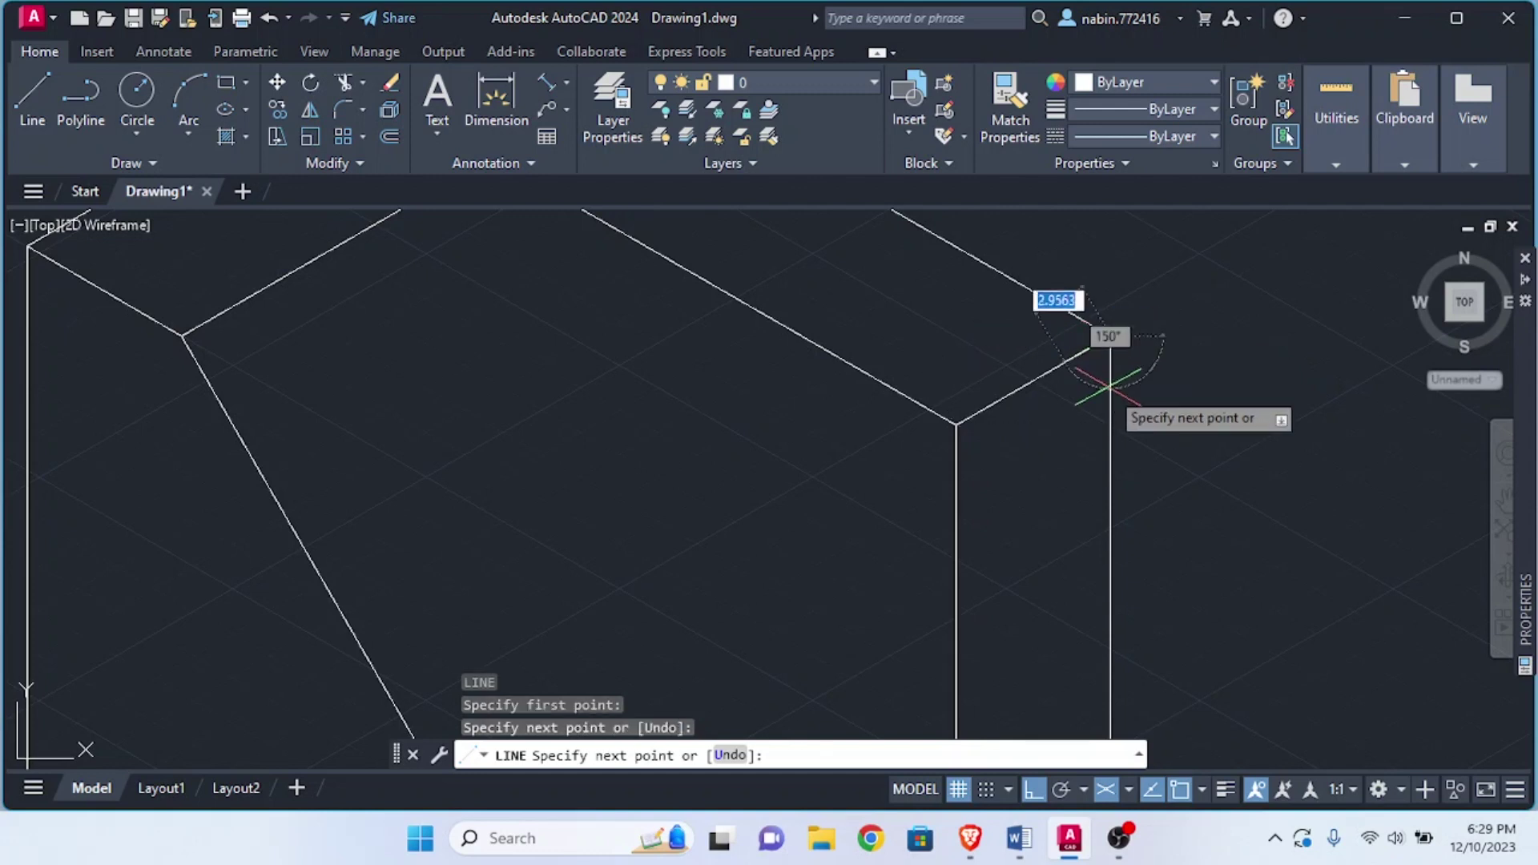
key("Escape")
scroll(989, 632, "down", 4)
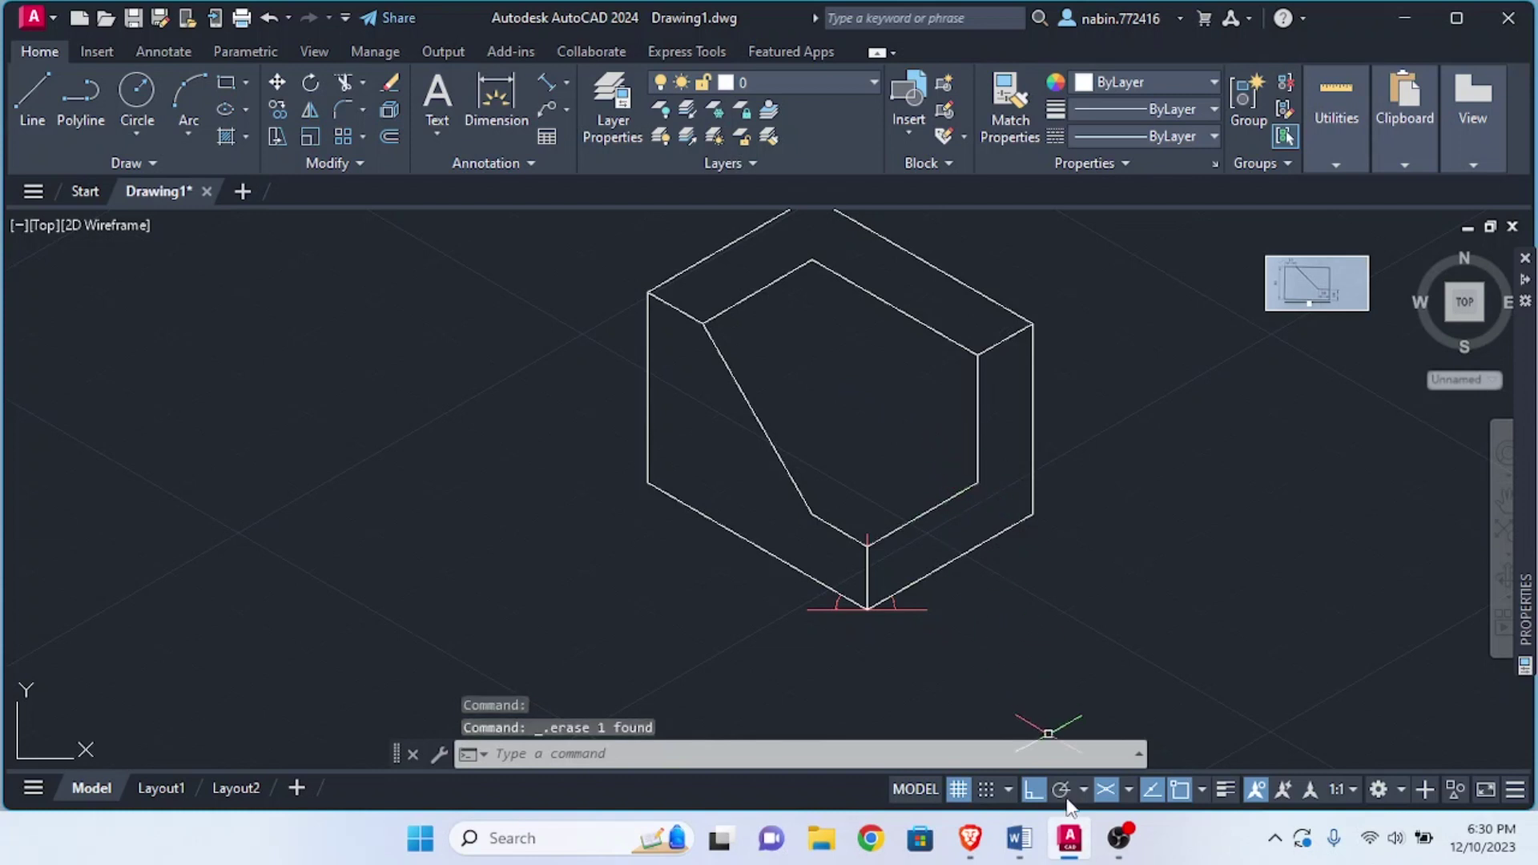
In the left isoplane, draw a 10-unit line at 150° from the inner vertical's foot and continue it to the sloping edge's lower end
left_click(1122, 785)
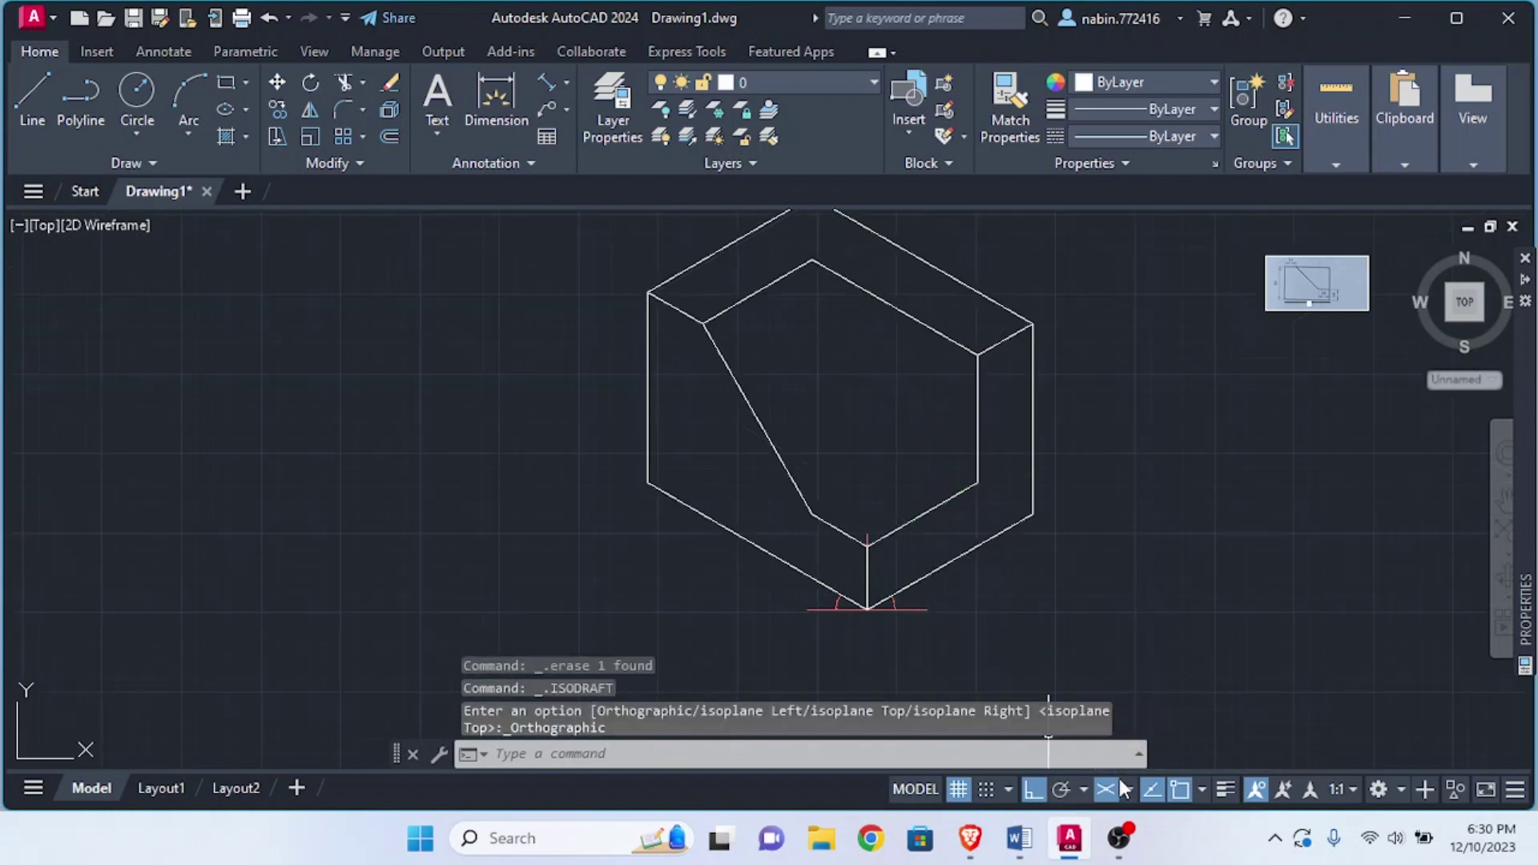
left_click(1119, 789)
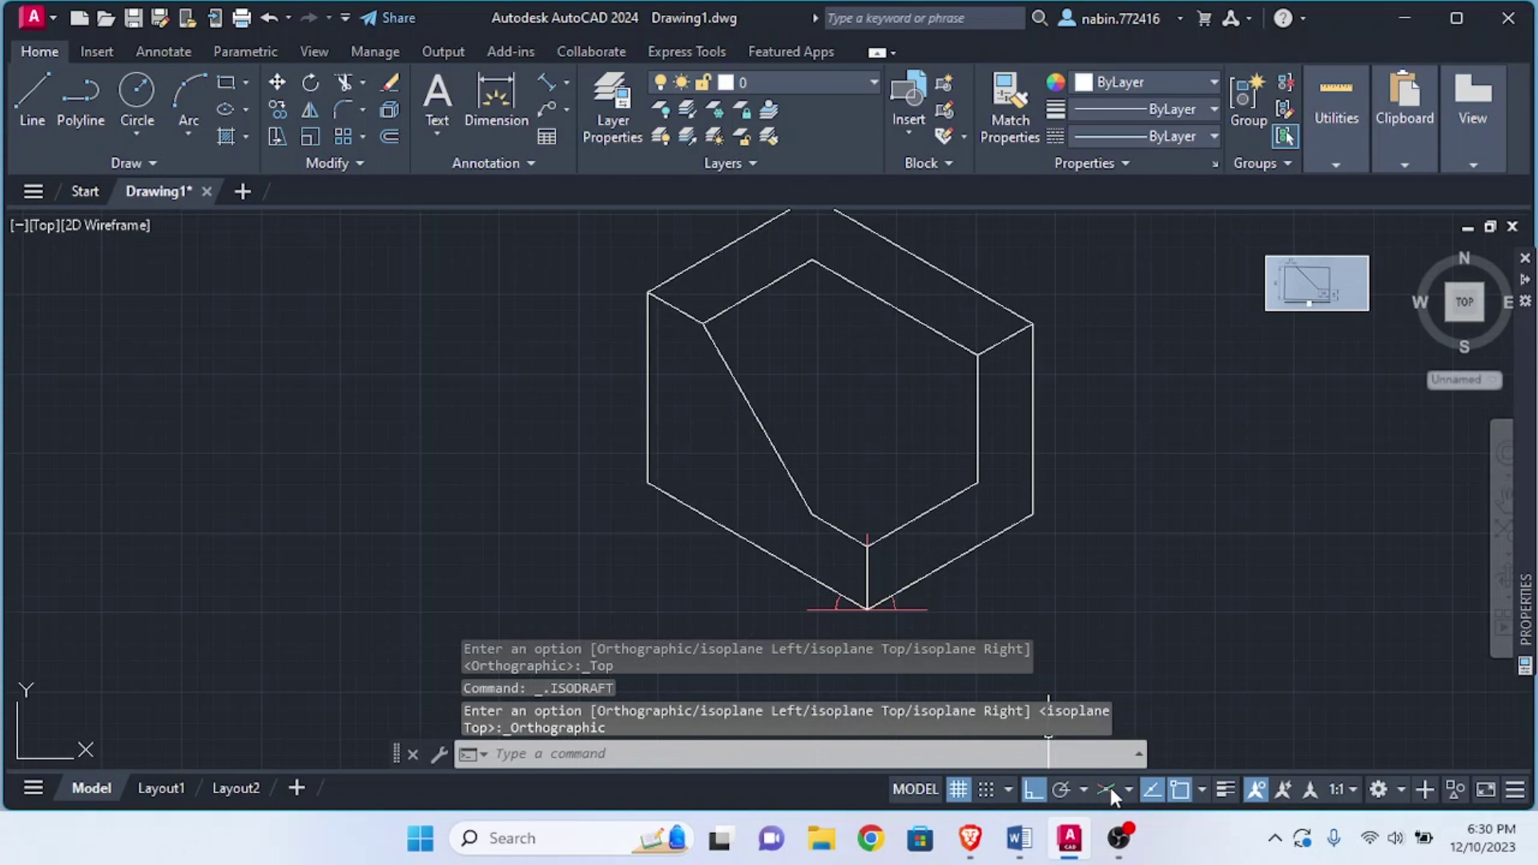
left_click(1128, 789)
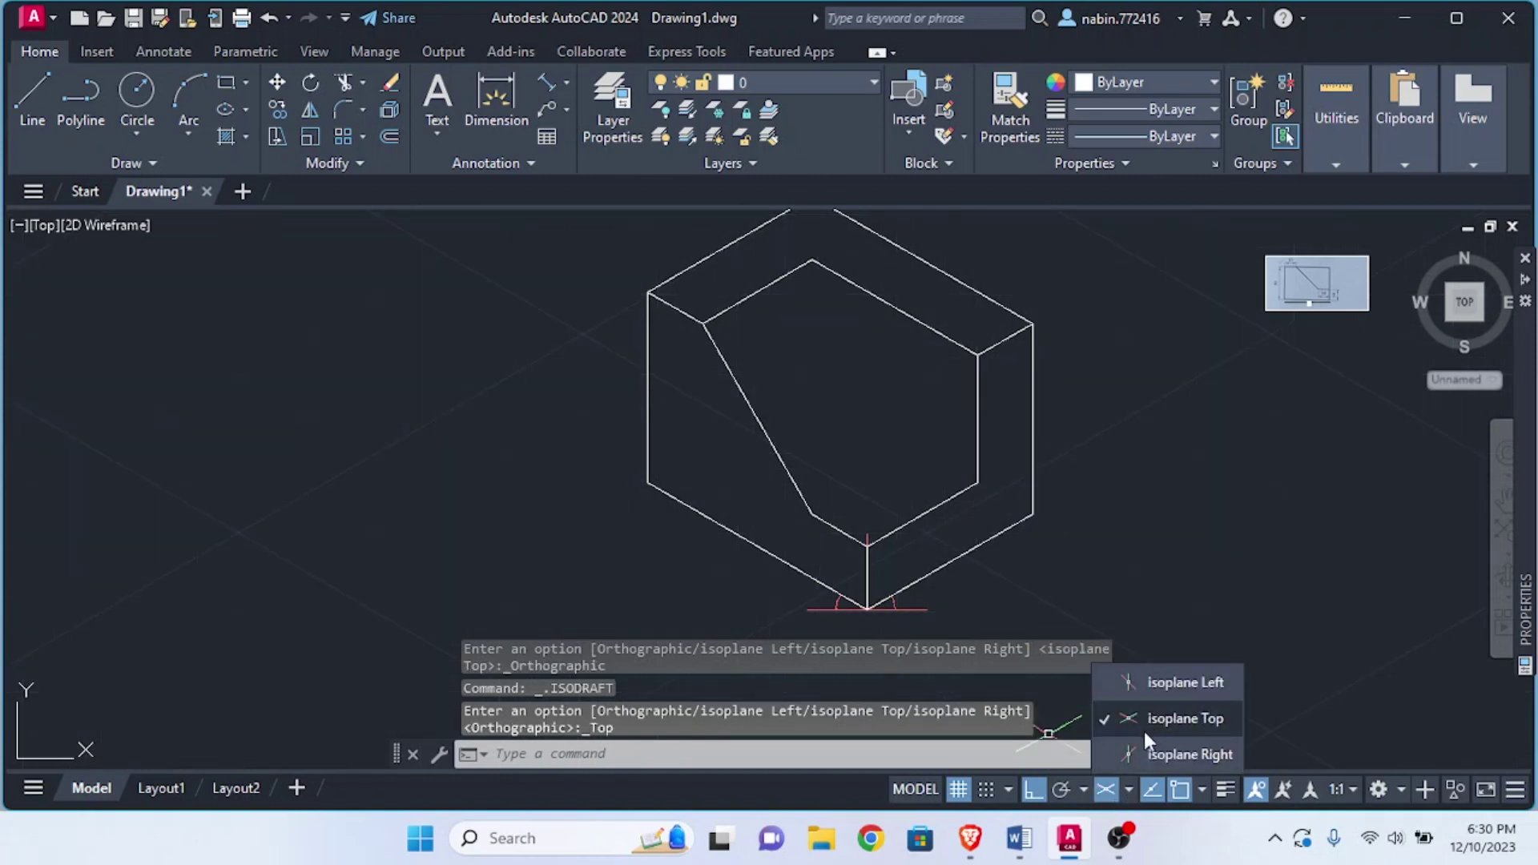
left_click(1178, 683)
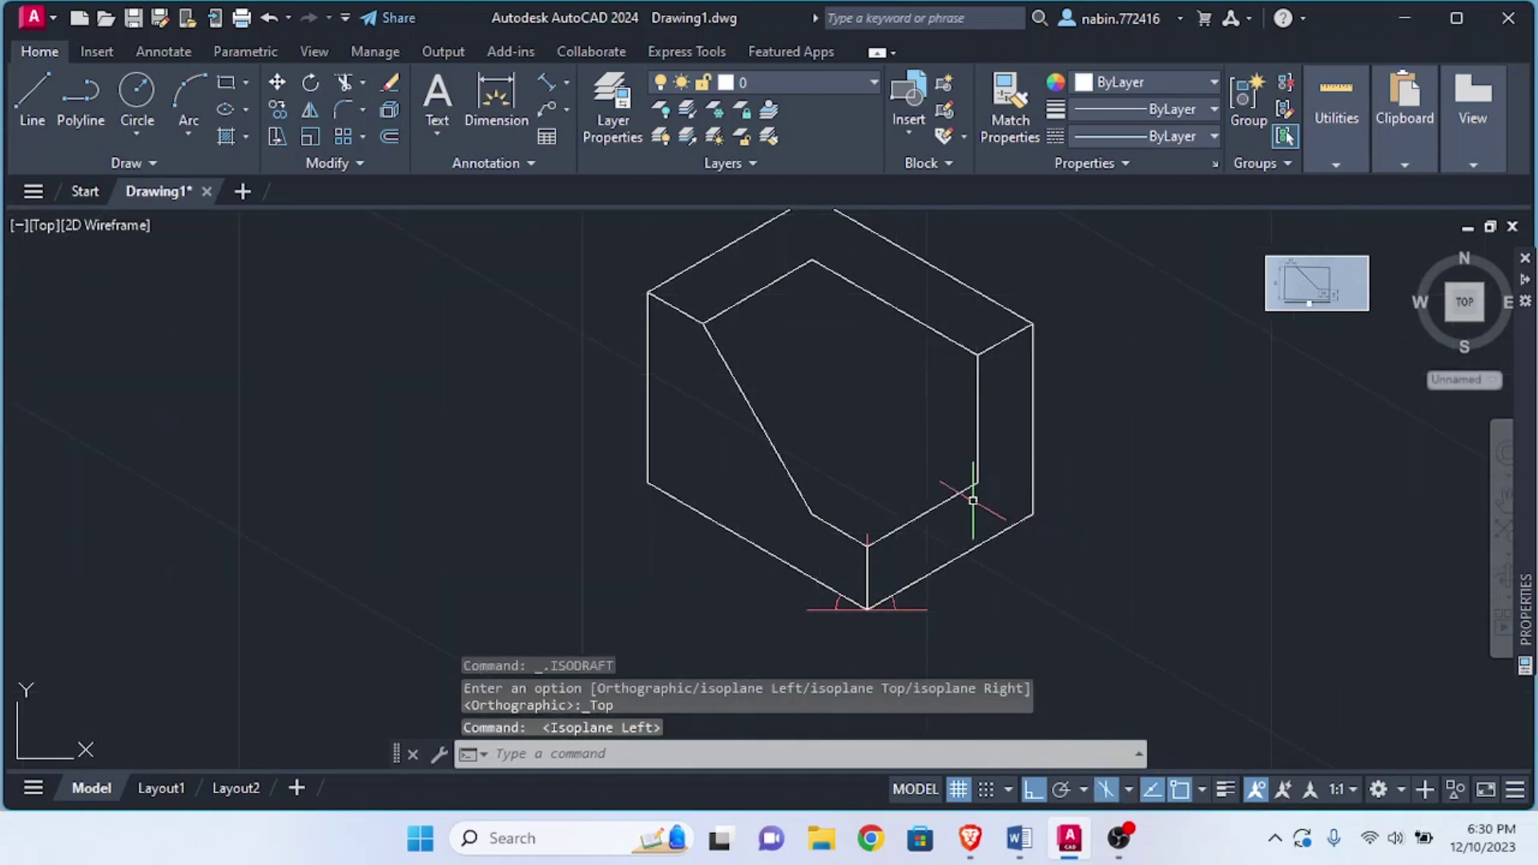
type("l")
key("Return")
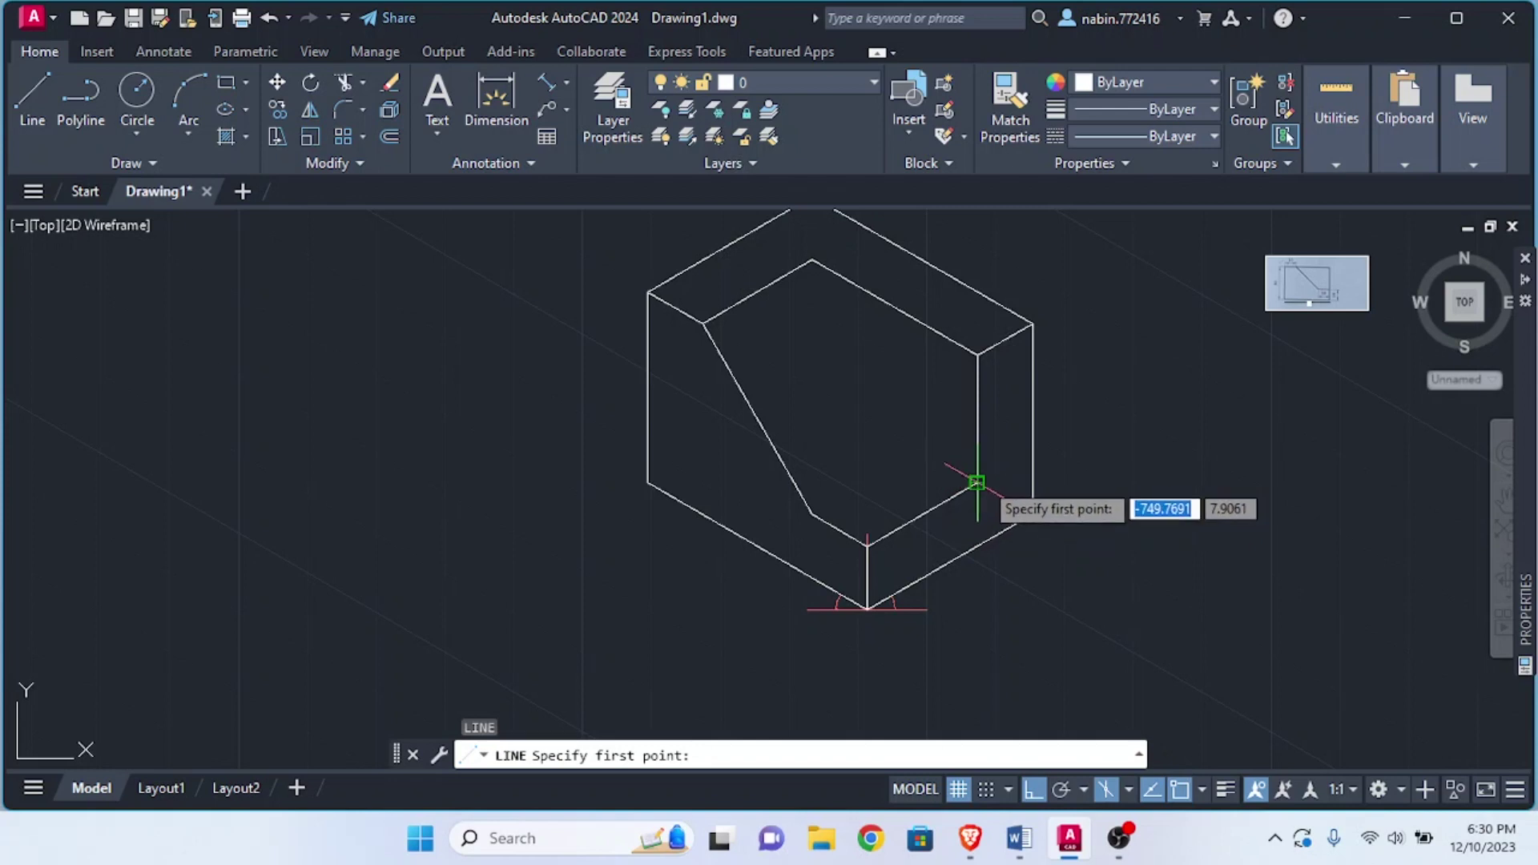
left_click(976, 483)
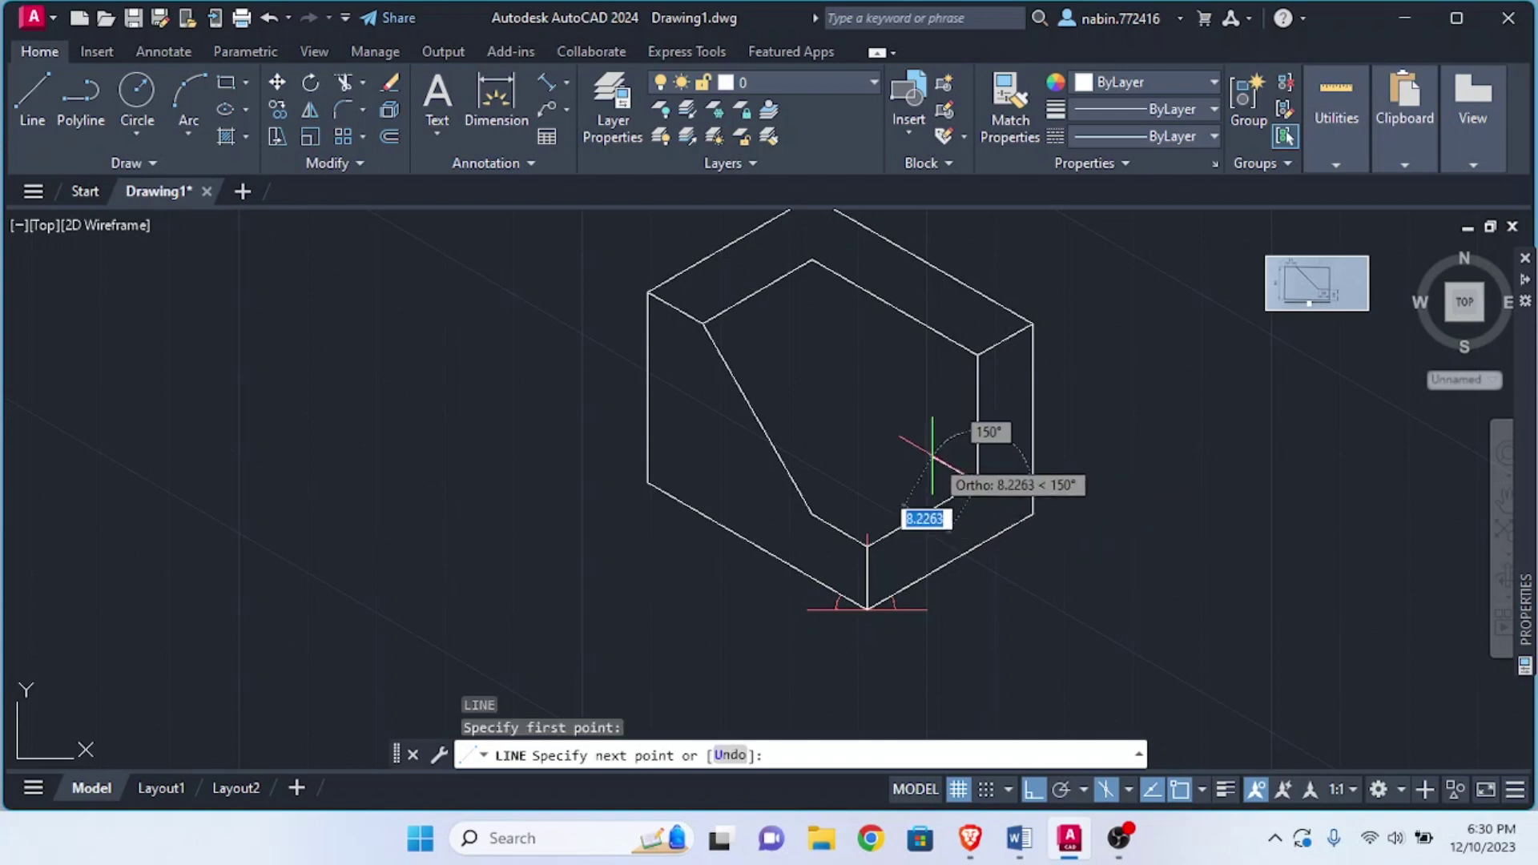
key("Return")
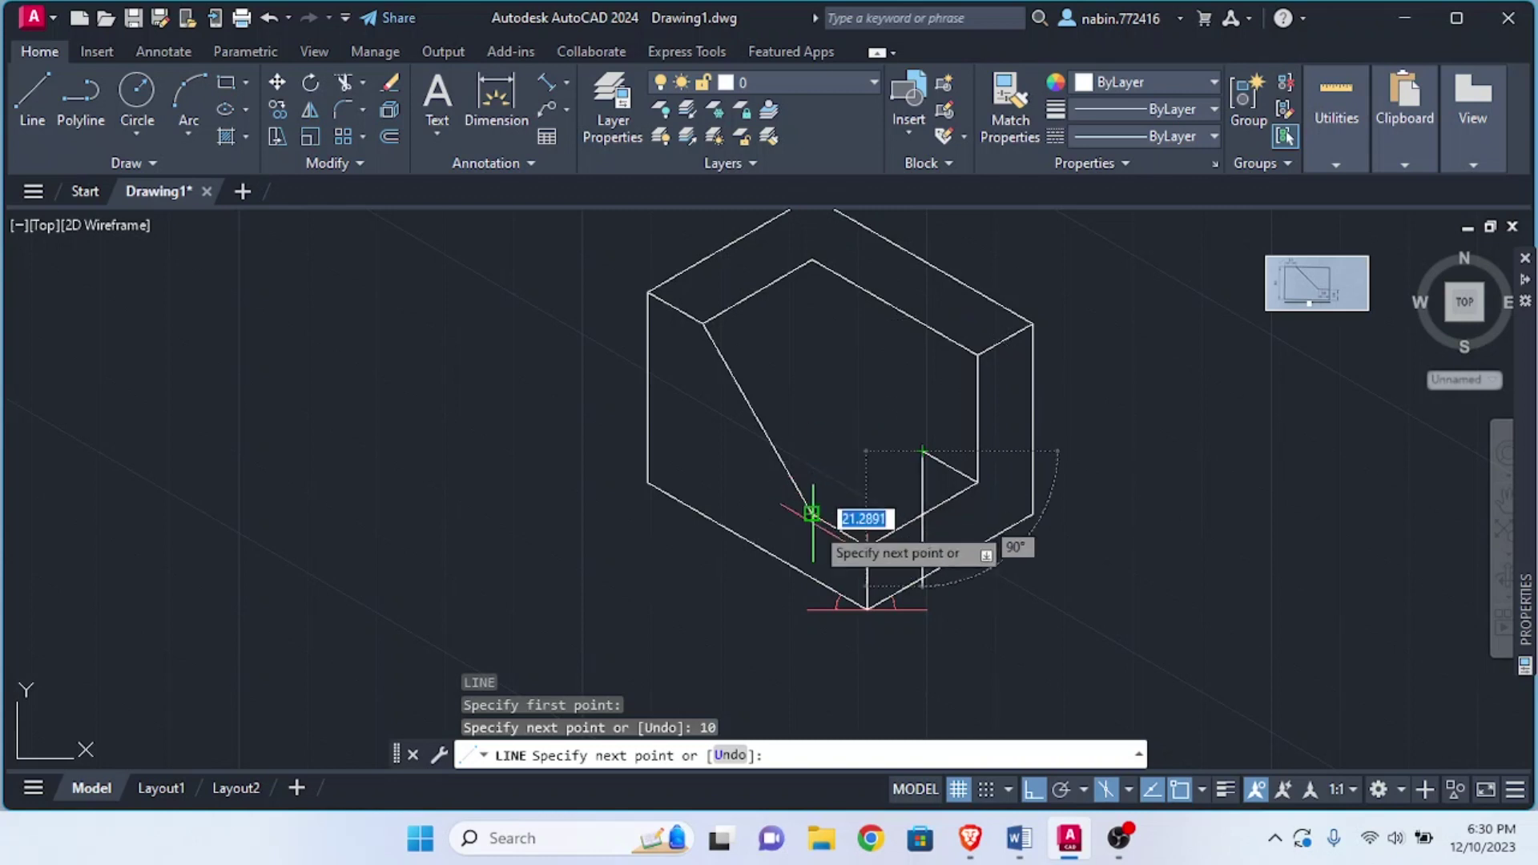
left_click(811, 513)
key("Escape")
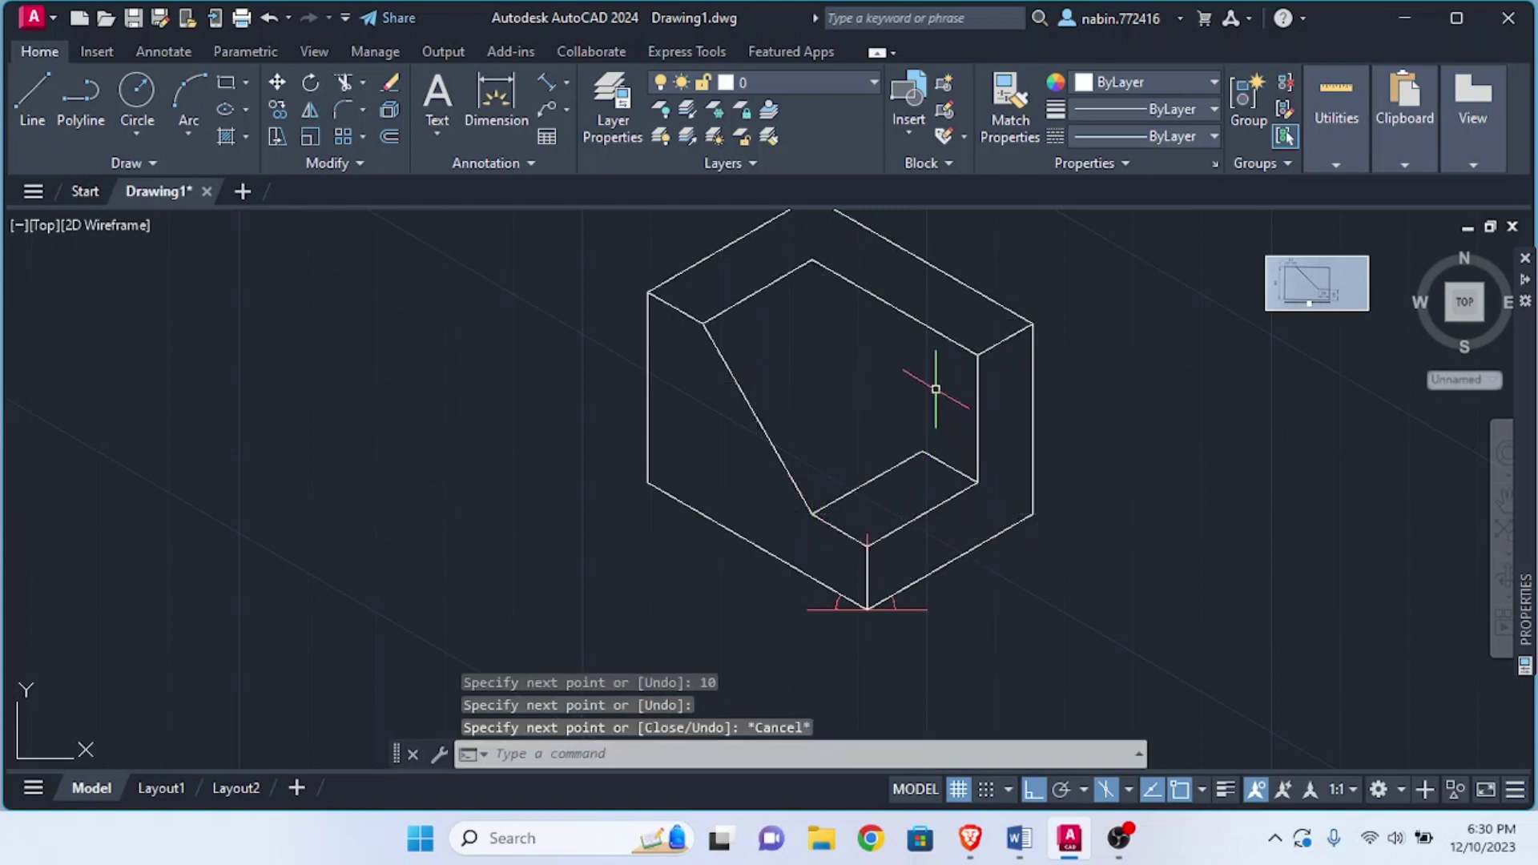
Draw the rear sloping edge from the back corner of the lower ledge to the inner top corner
key("Return")
left_click(923, 451)
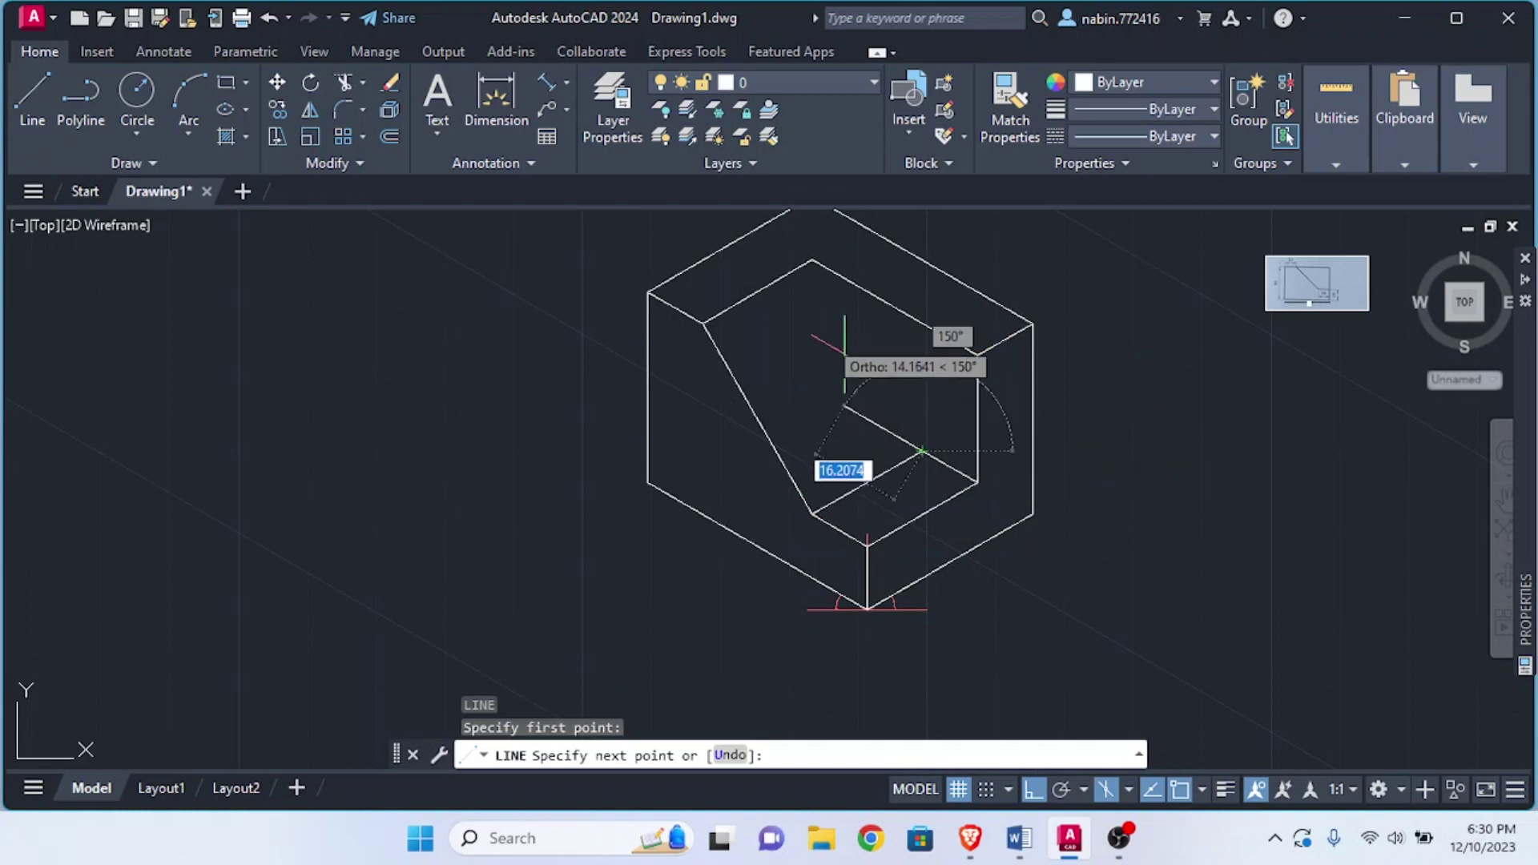
left_click(812, 260)
key("Escape")
Examine the overall isometric outline and the angle markings at its front bottom corner
scroll(921, 623, "up", 2)
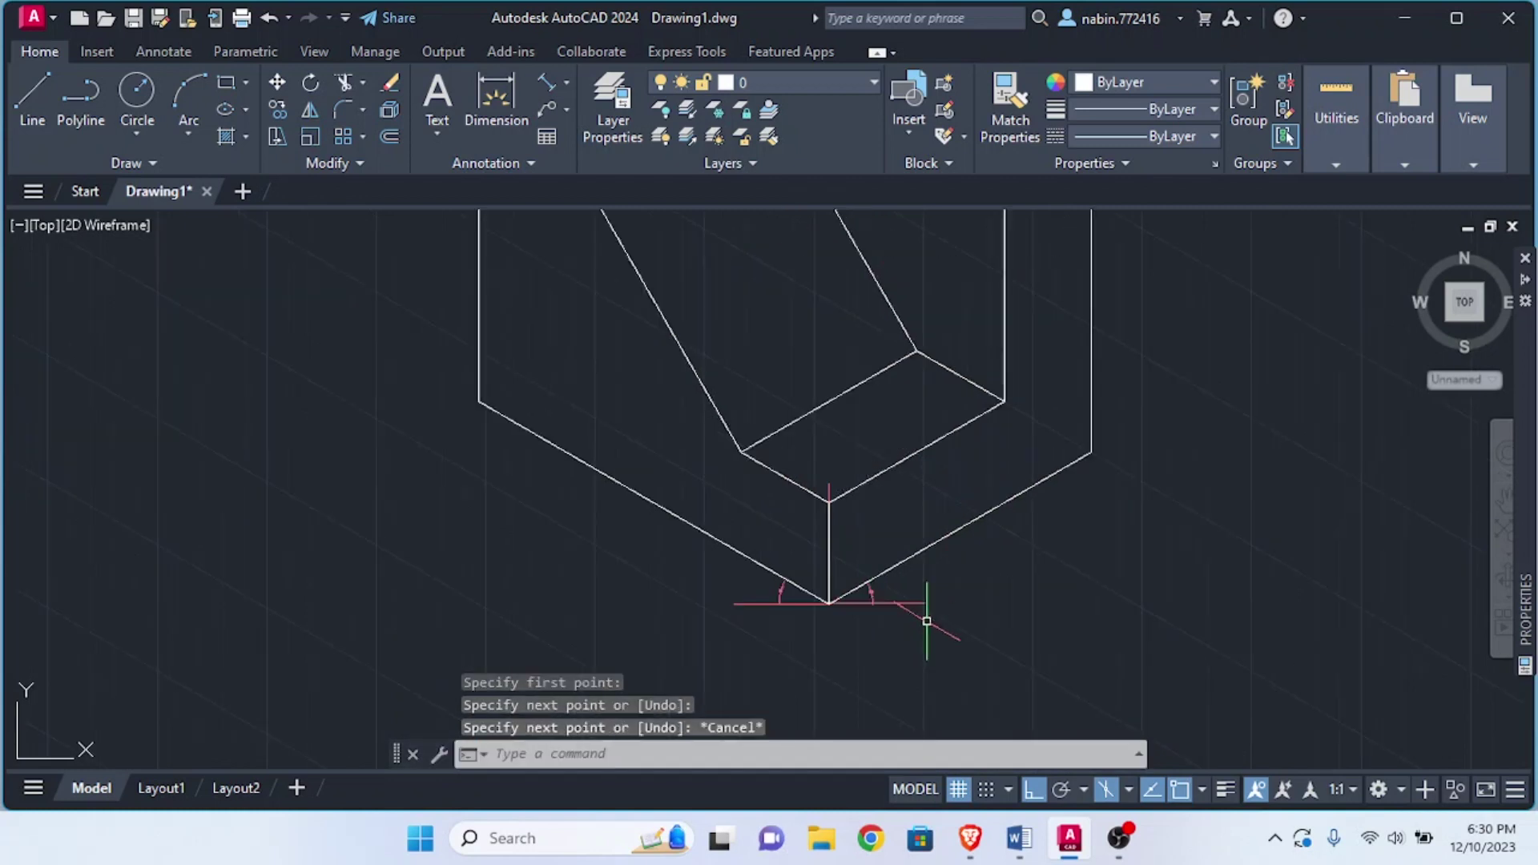
scroll(926, 621, "down", 4)
scroll(926, 621, "up", 2)
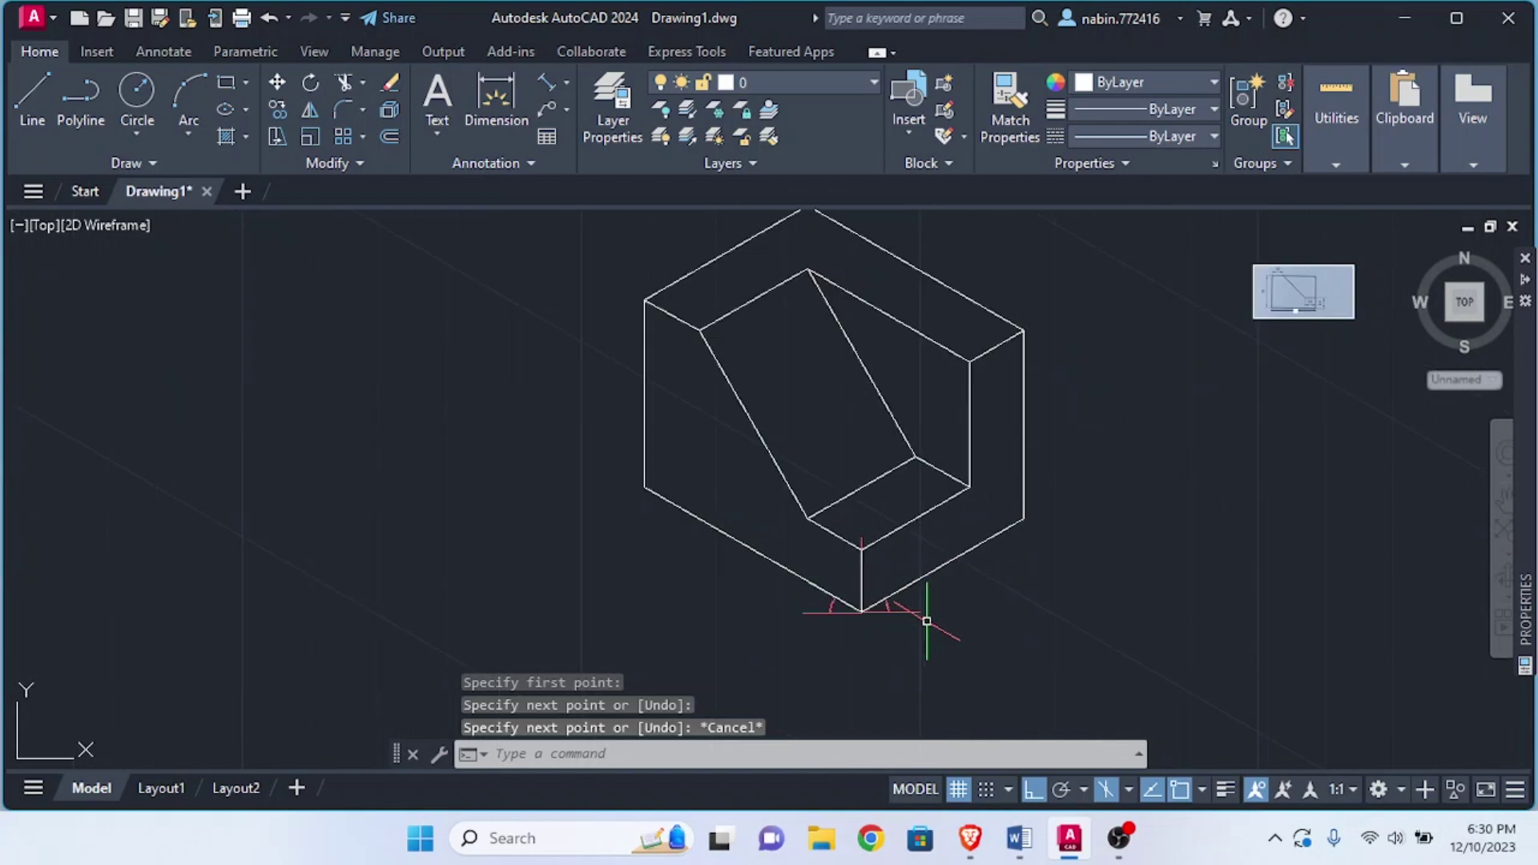
scroll(947, 372, "down", 2)
scroll(923, 441, "up", 2)
scroll(928, 429, "down", 4)
scroll(968, 439, "up", 2)
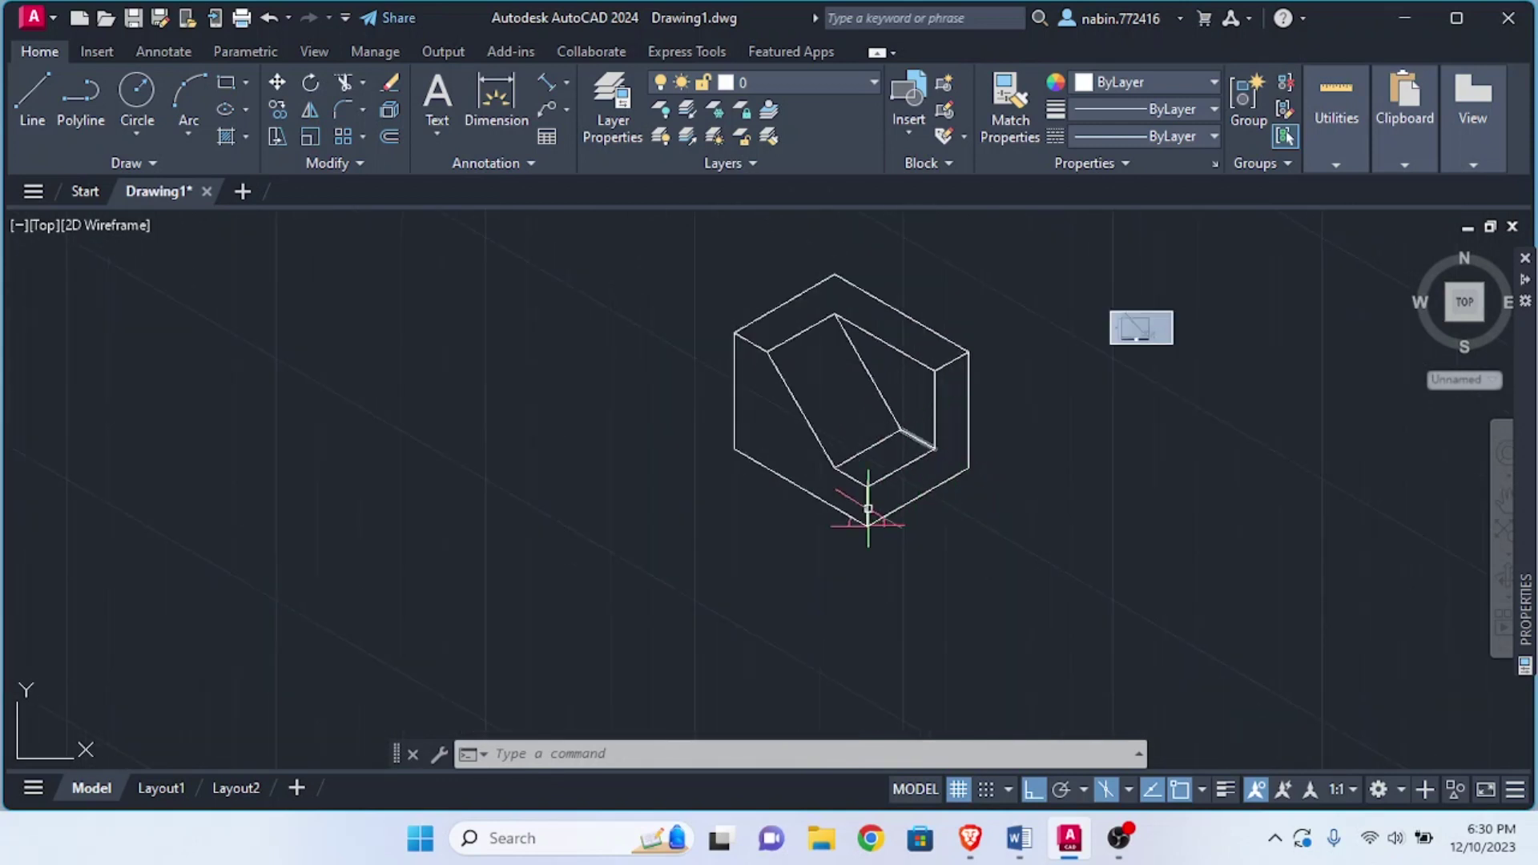
scroll(861, 516, "up", 10)
scroll(625, 485, "down", 7)
scroll(883, 483, "up", 2)
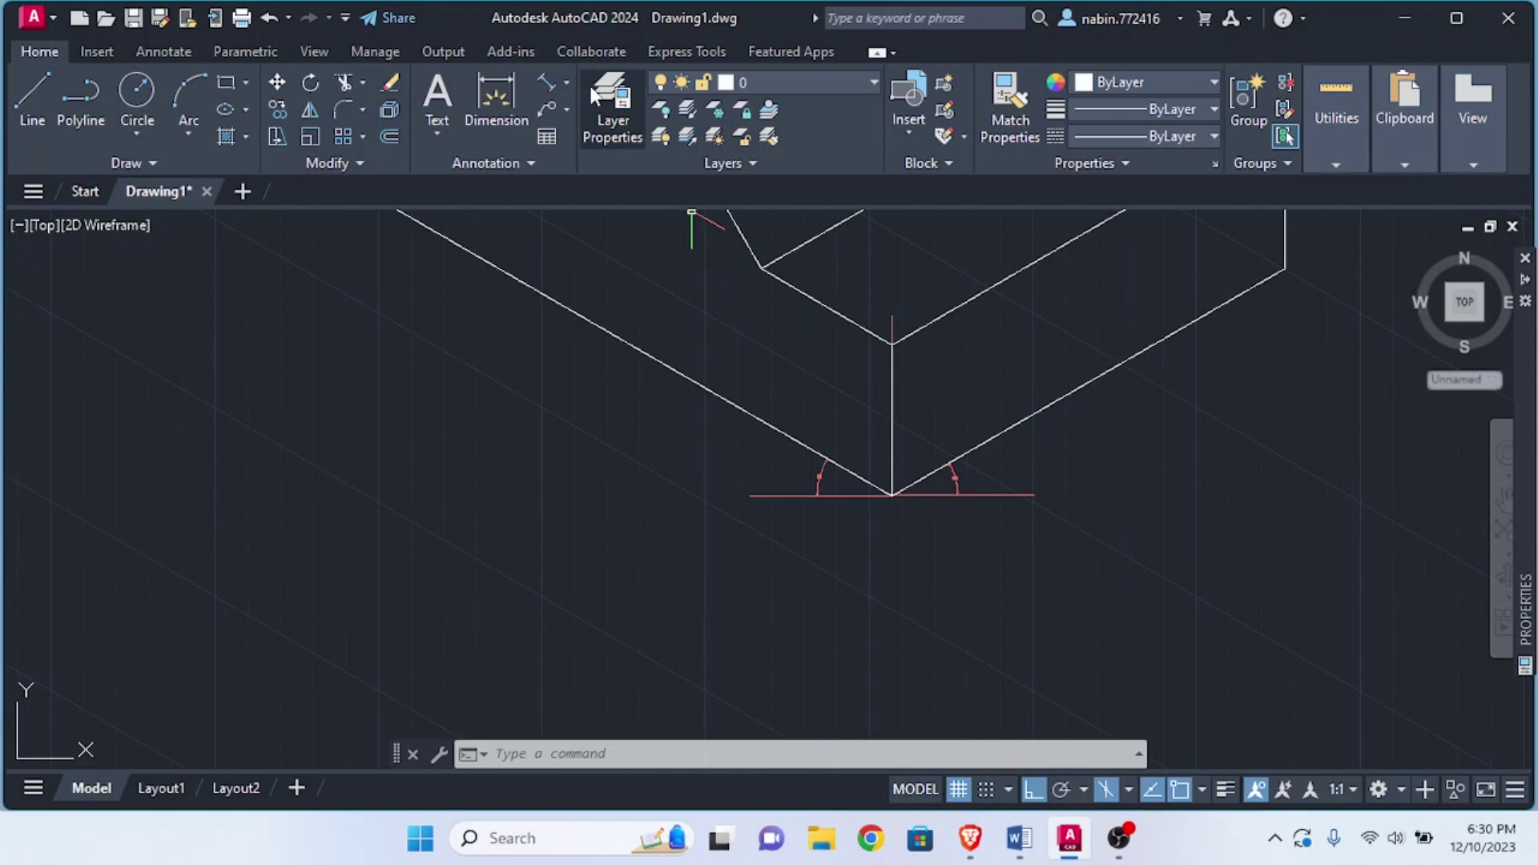
Add an aligned dimension to the left base edge, placing the dimension line outside below the edge
left_click(519, 91)
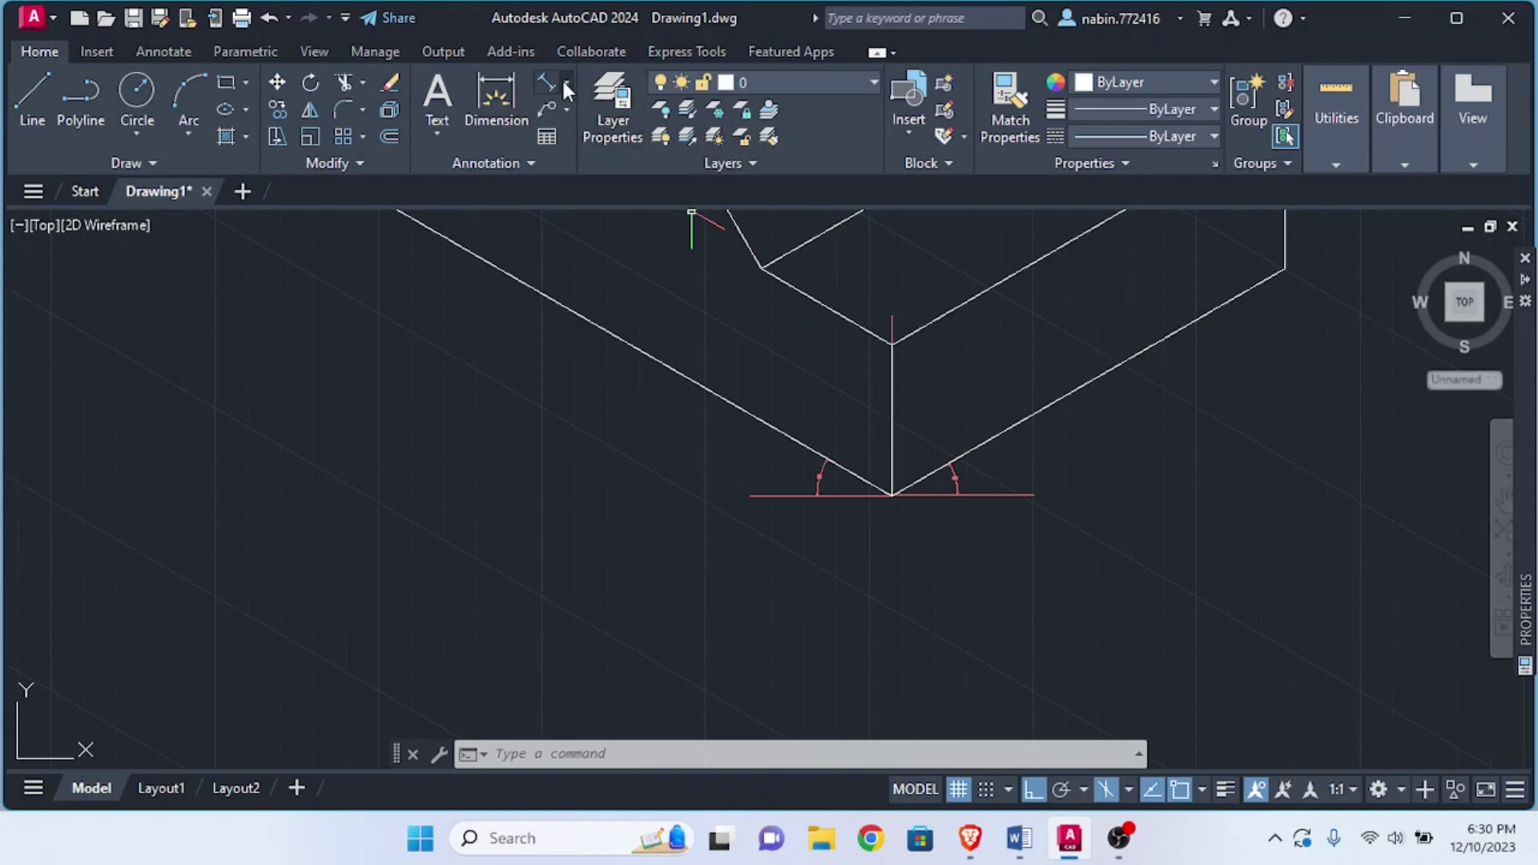
scroll(425, 264, "down", 5)
left_click(419, 258)
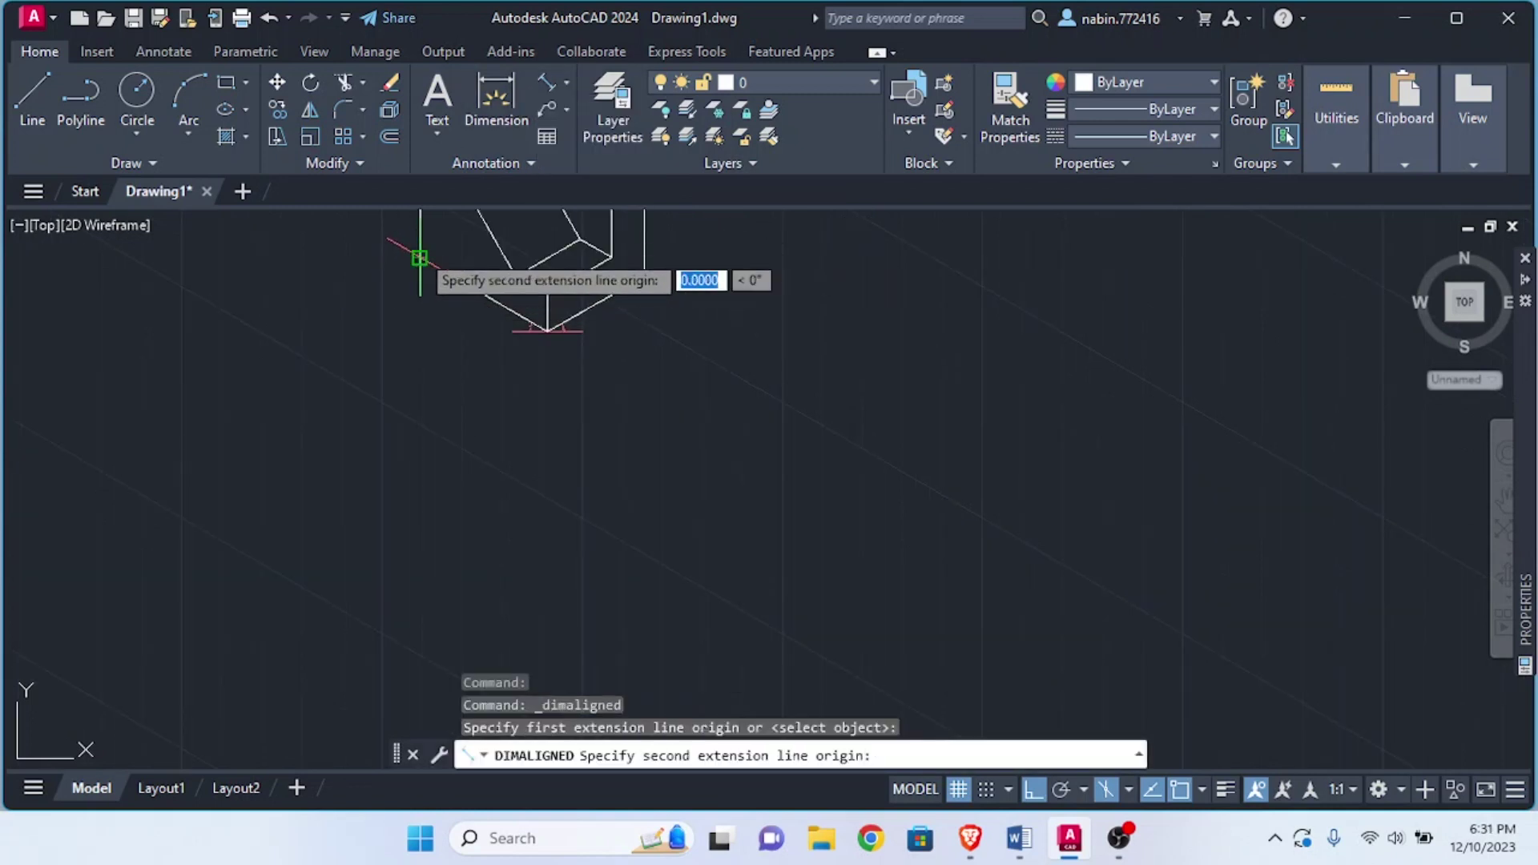
left_click(548, 332)
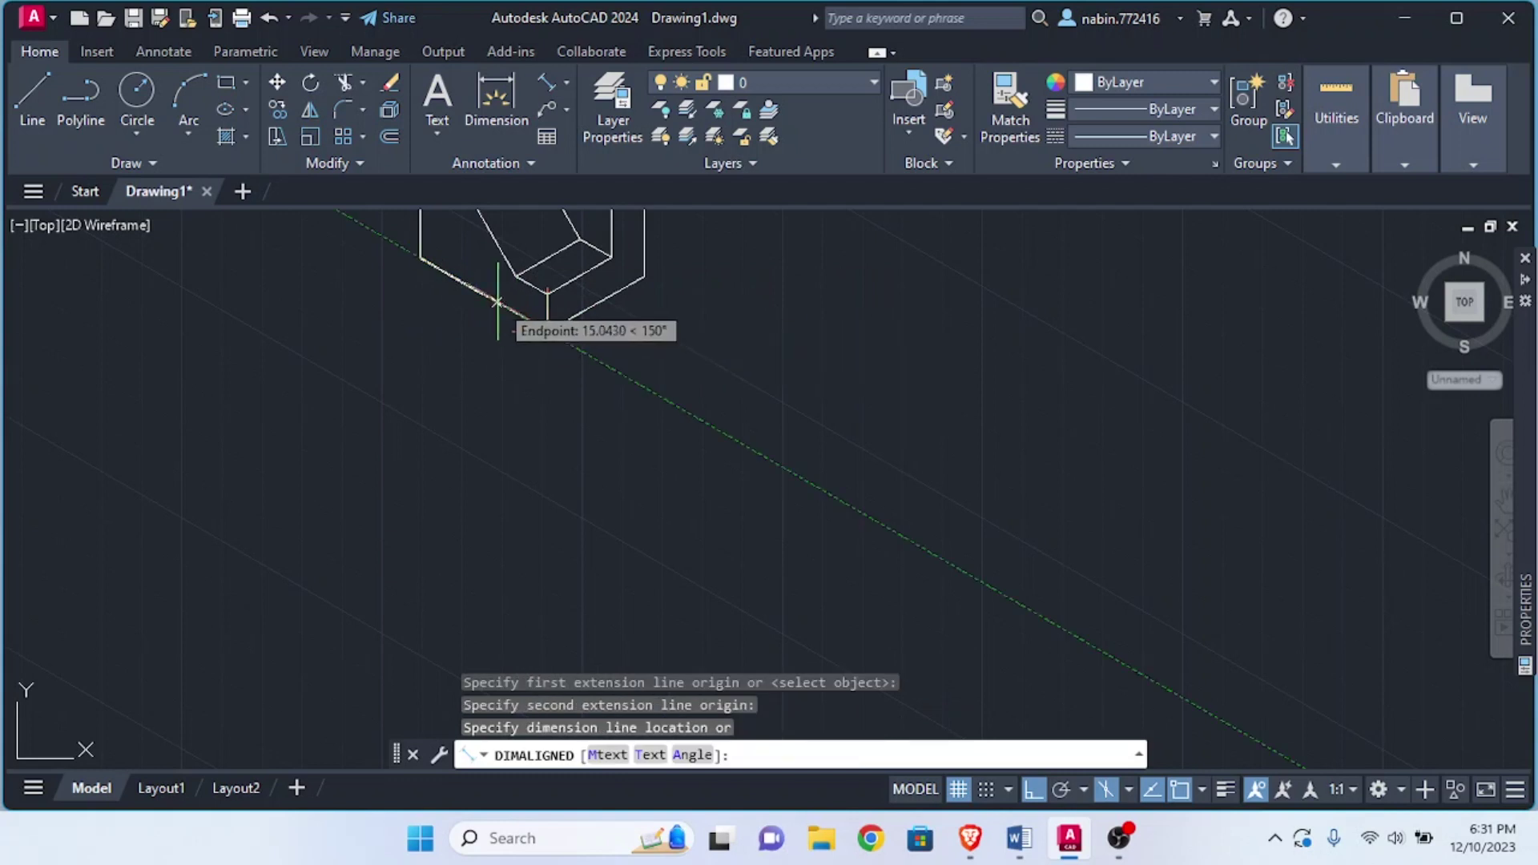
left_click(471, 355)
scroll(460, 356, "up", 10)
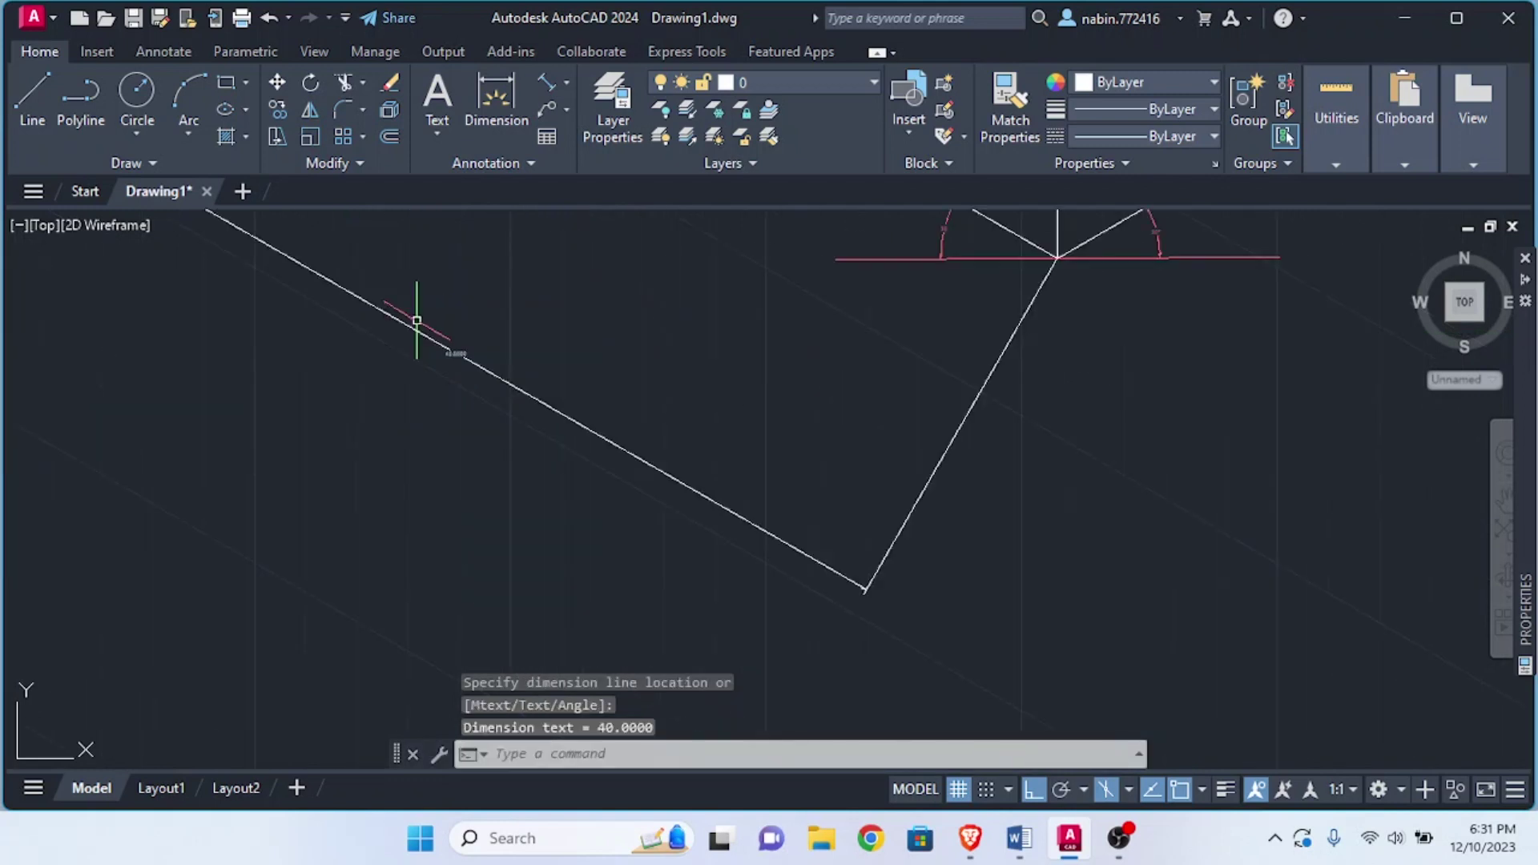
scroll(426, 343, "down", 4)
scroll(526, 401, "up", 2)
scroll(490, 399, "up", 8)
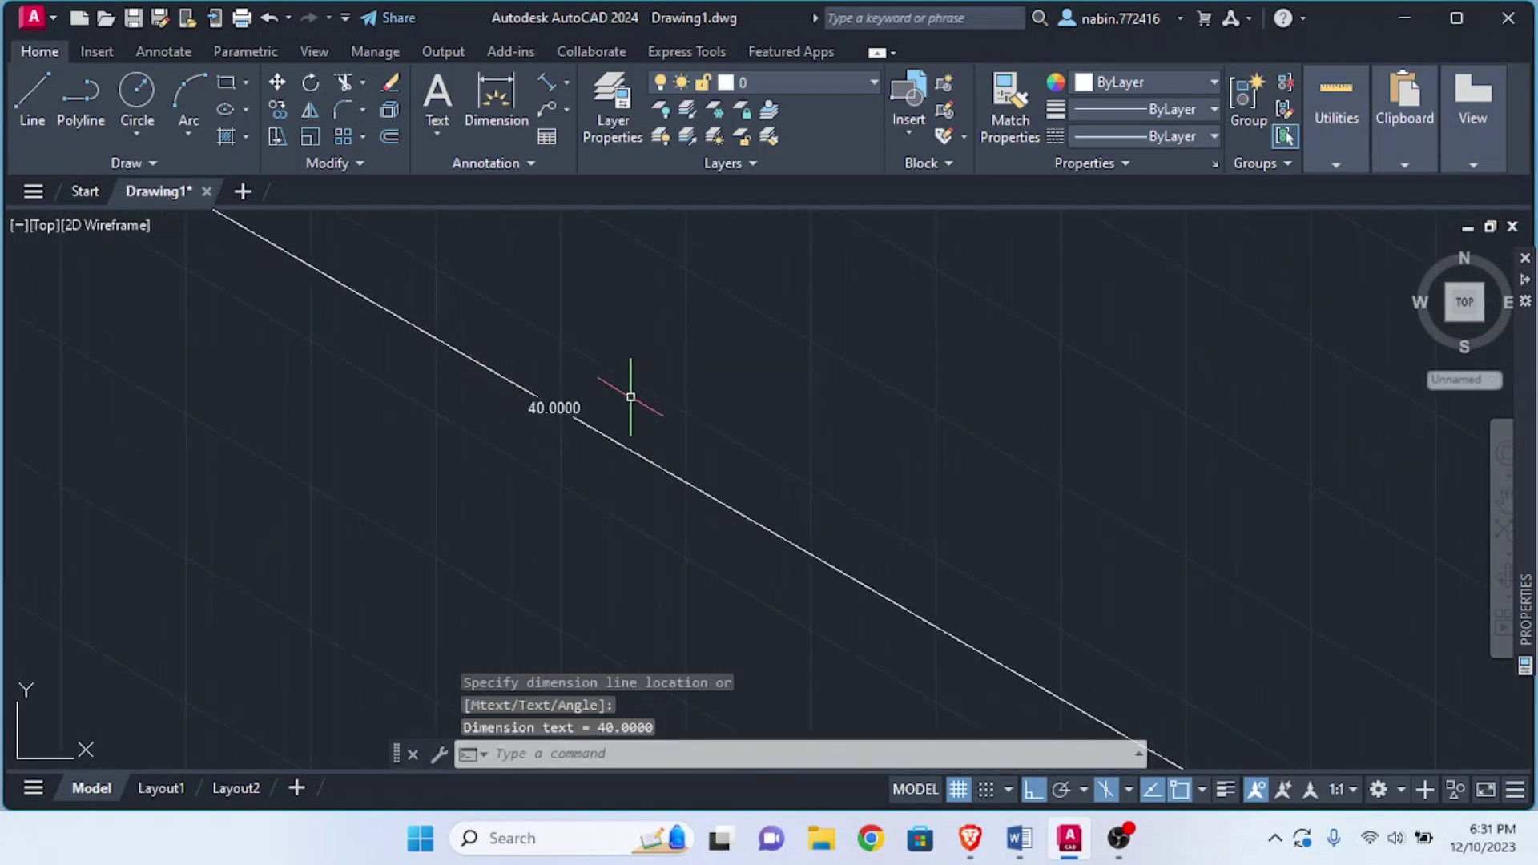
Switch to the right isoplane and add an aligned dimension to the right base edge, placing the dimension line outside below the edge
scroll(628, 405, "down", 15)
scroll(700, 407, "up", 8)
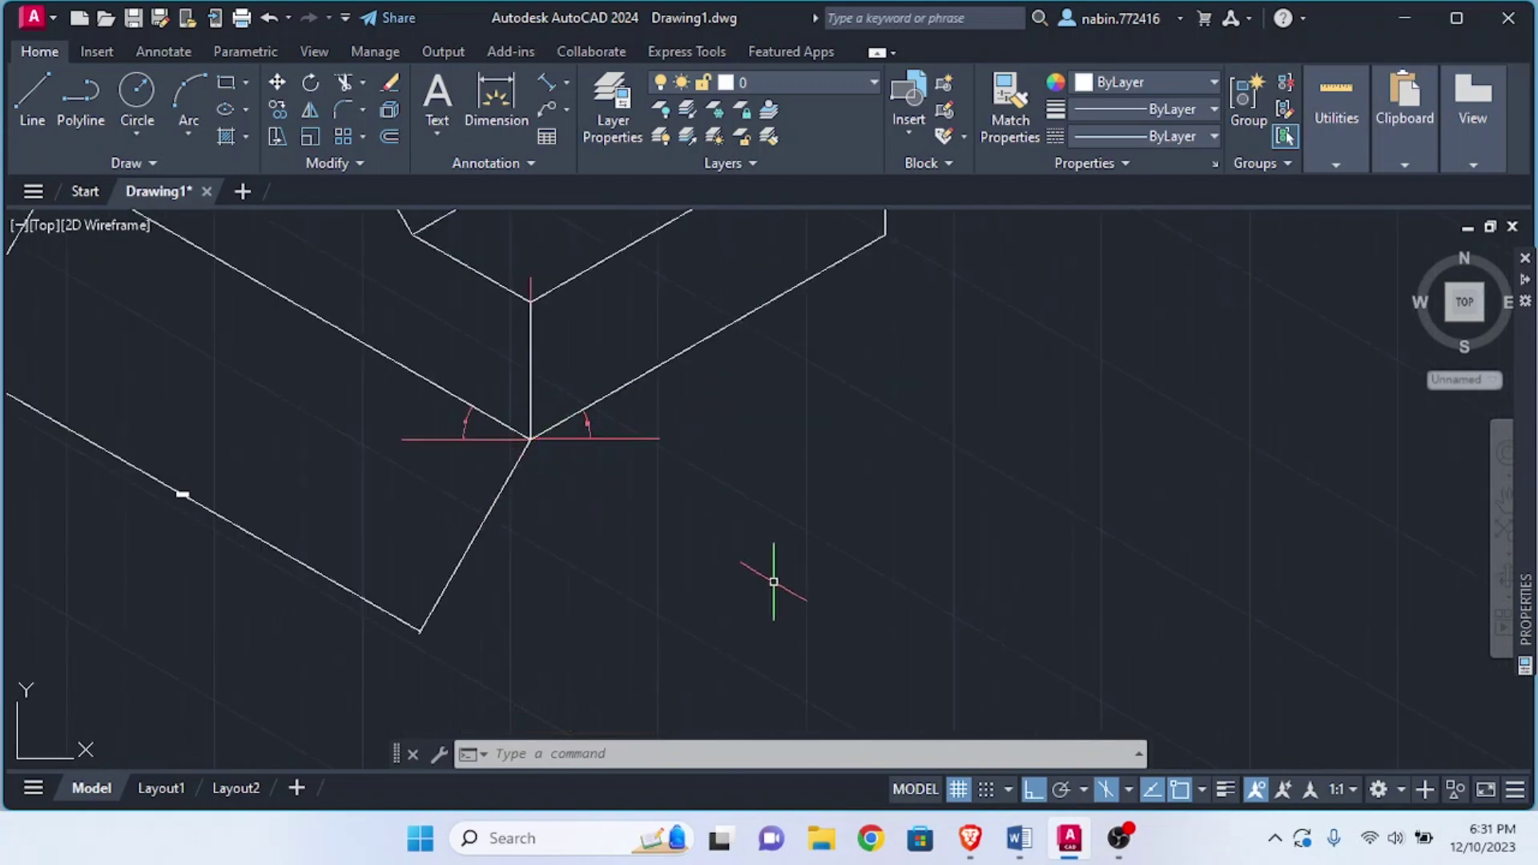
left_click(1129, 791)
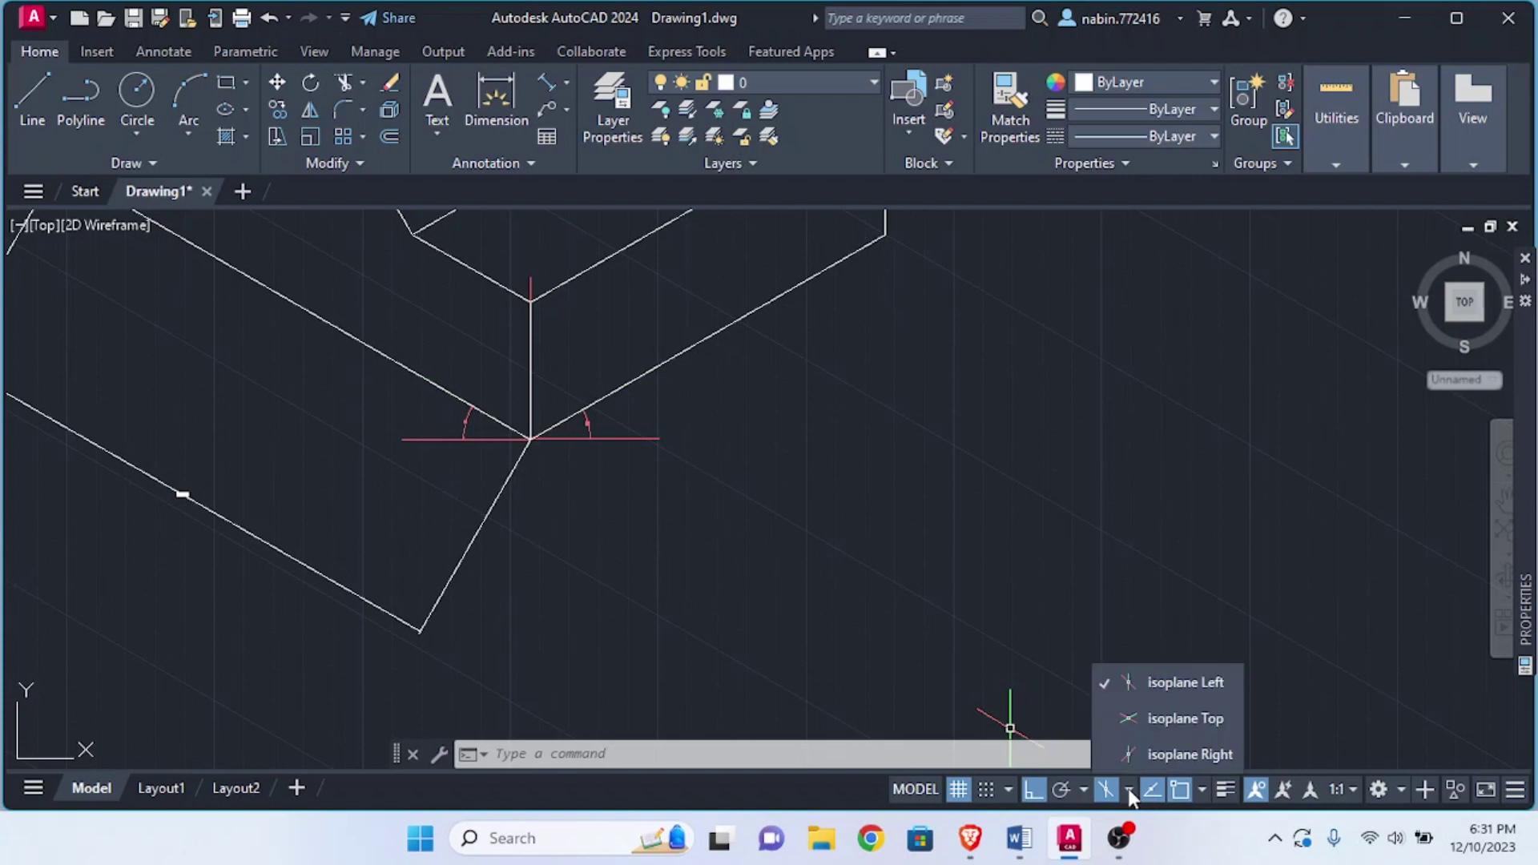
left_click(1184, 754)
scroll(593, 597, "down", 3)
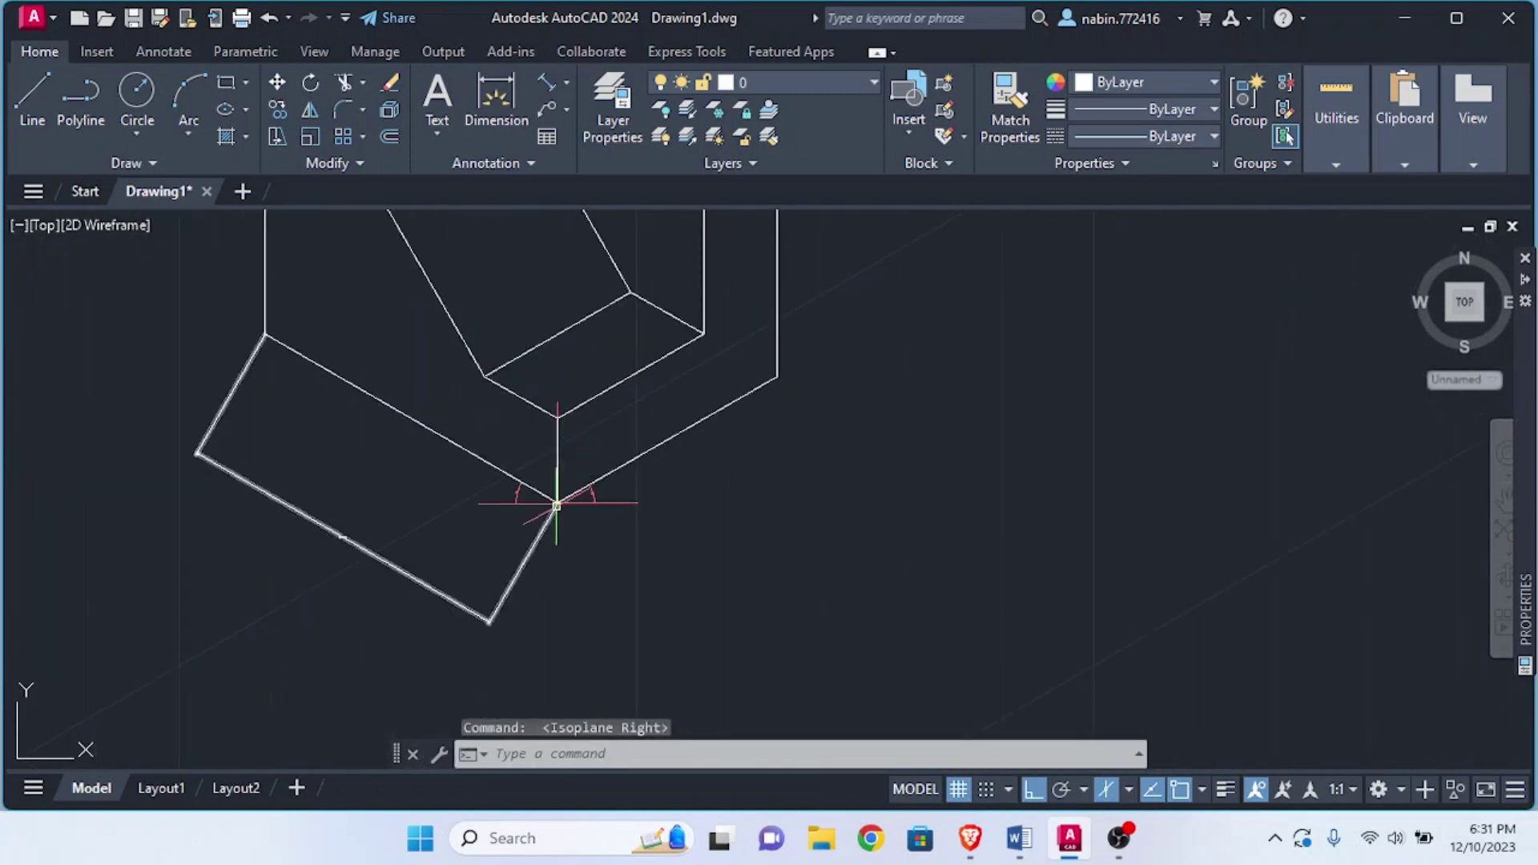
left_click(496, 94)
type("dal")
key("Return")
left_click(559, 503)
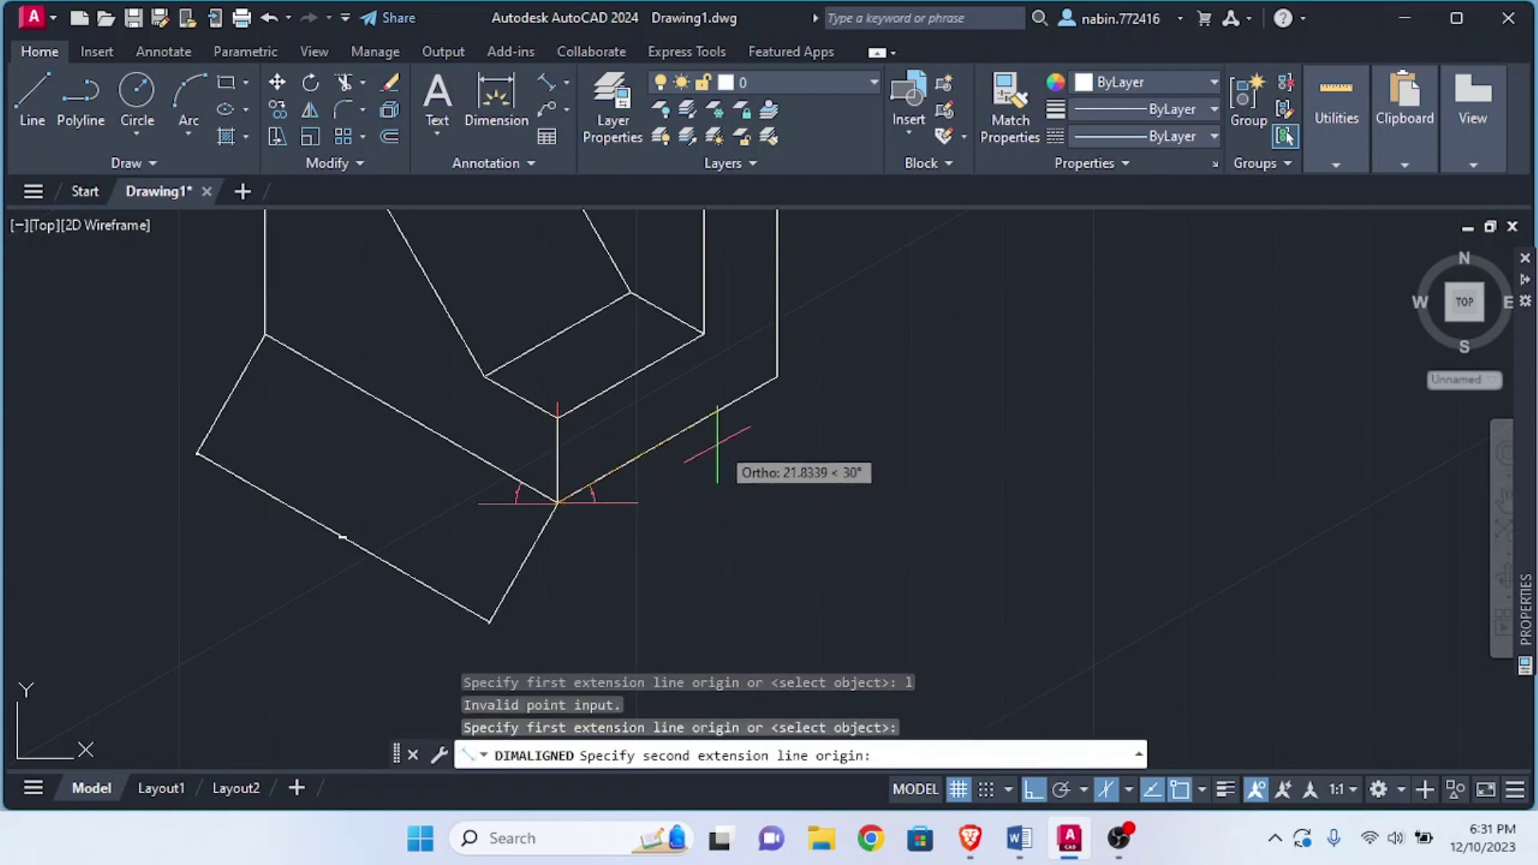
left_click(777, 377)
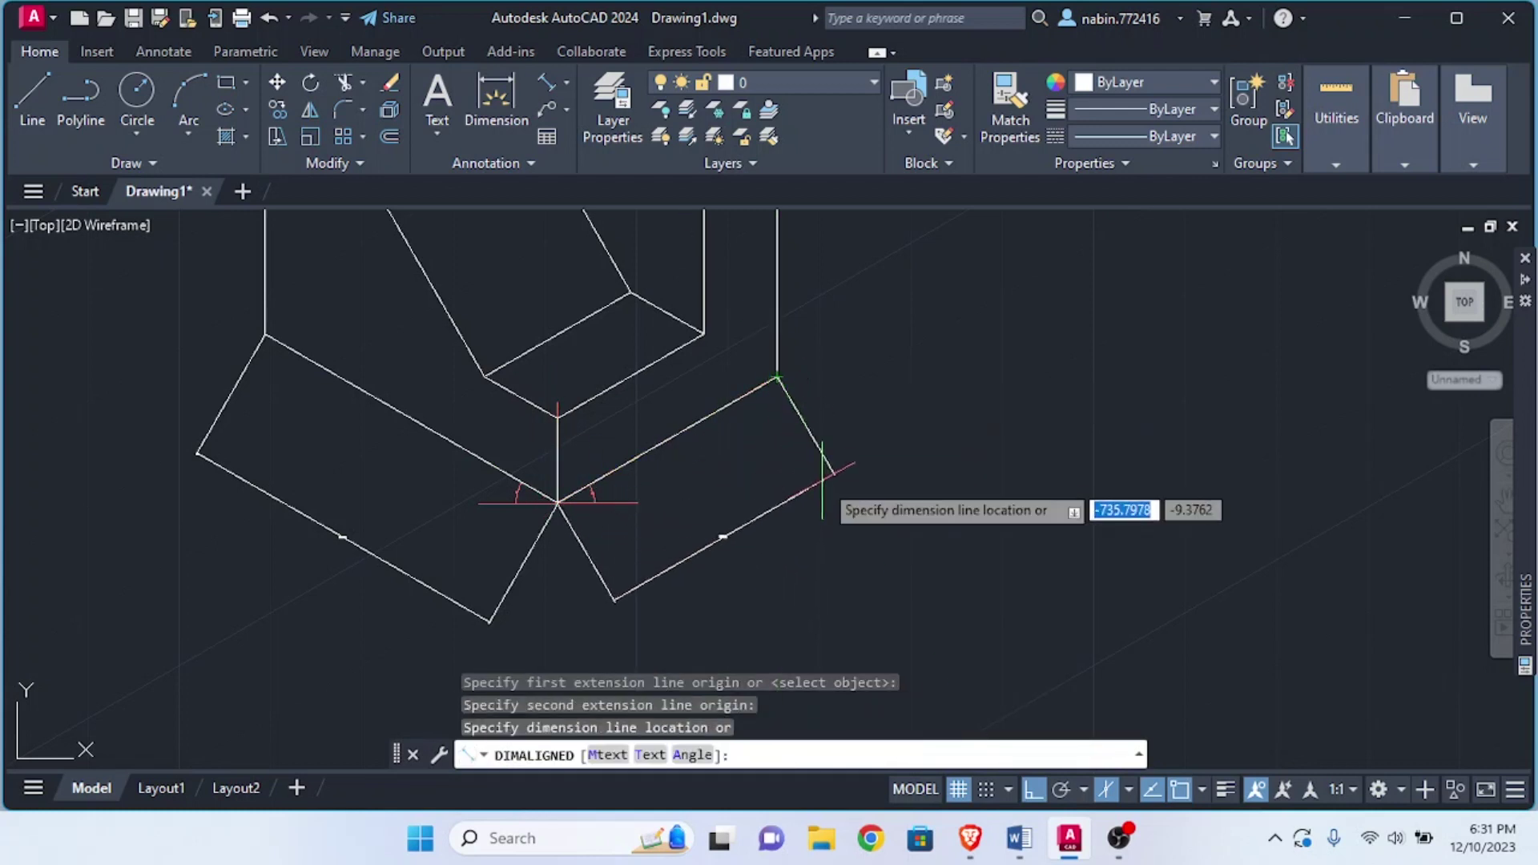
left_click(822, 479)
Dimension the short vertical edge at the front bottom corner, placing the dimension line just to its right
scroll(761, 540, "up", 6)
scroll(858, 445, "down", 7)
scroll(801, 480, "up", 4)
scroll(786, 415, "up", 5)
scroll(705, 372, "down", 2)
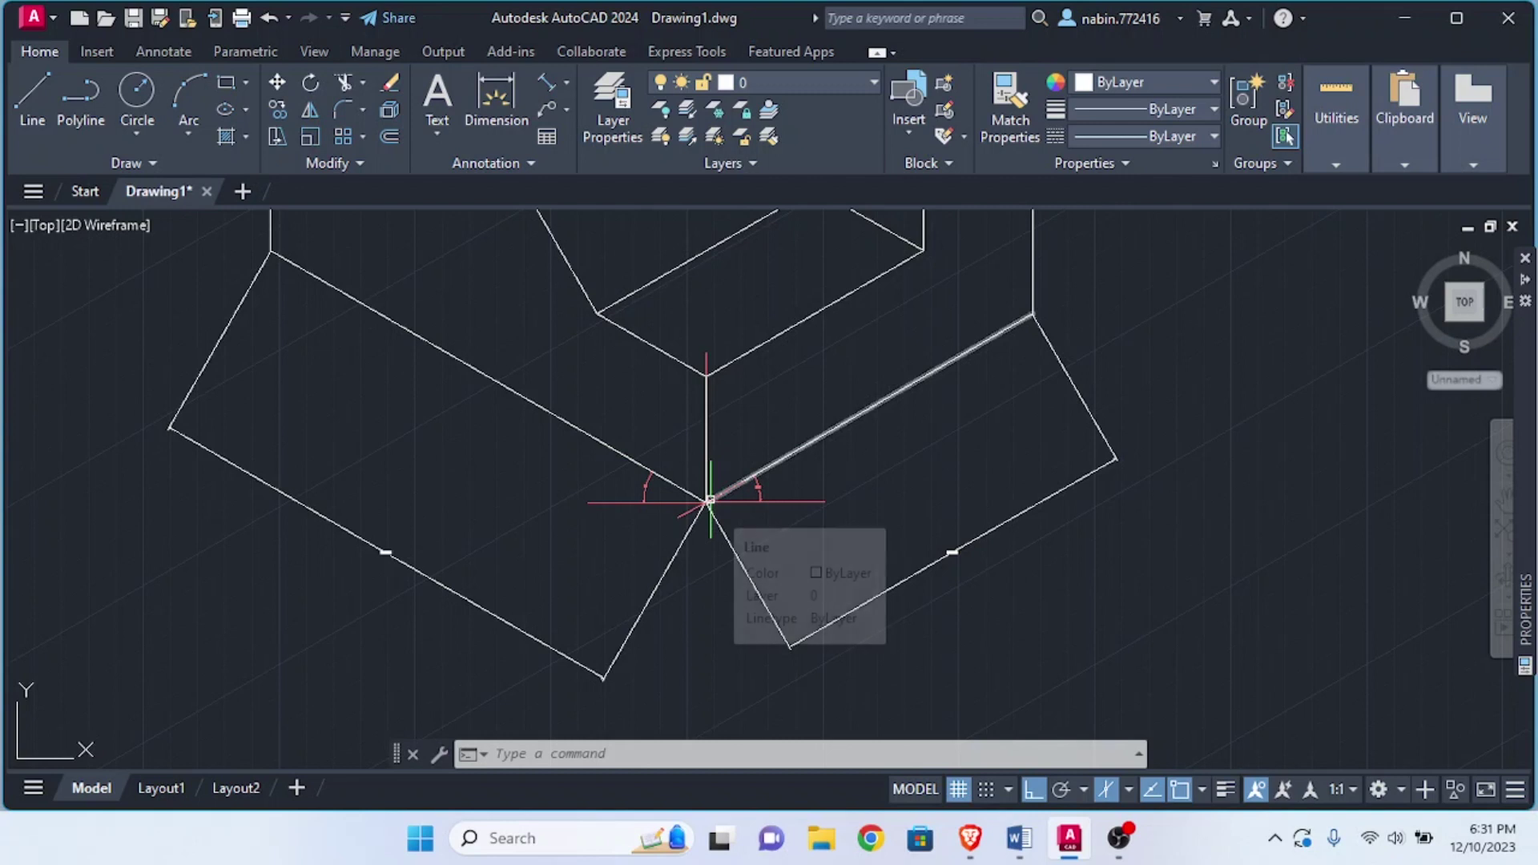
left_click(505, 113)
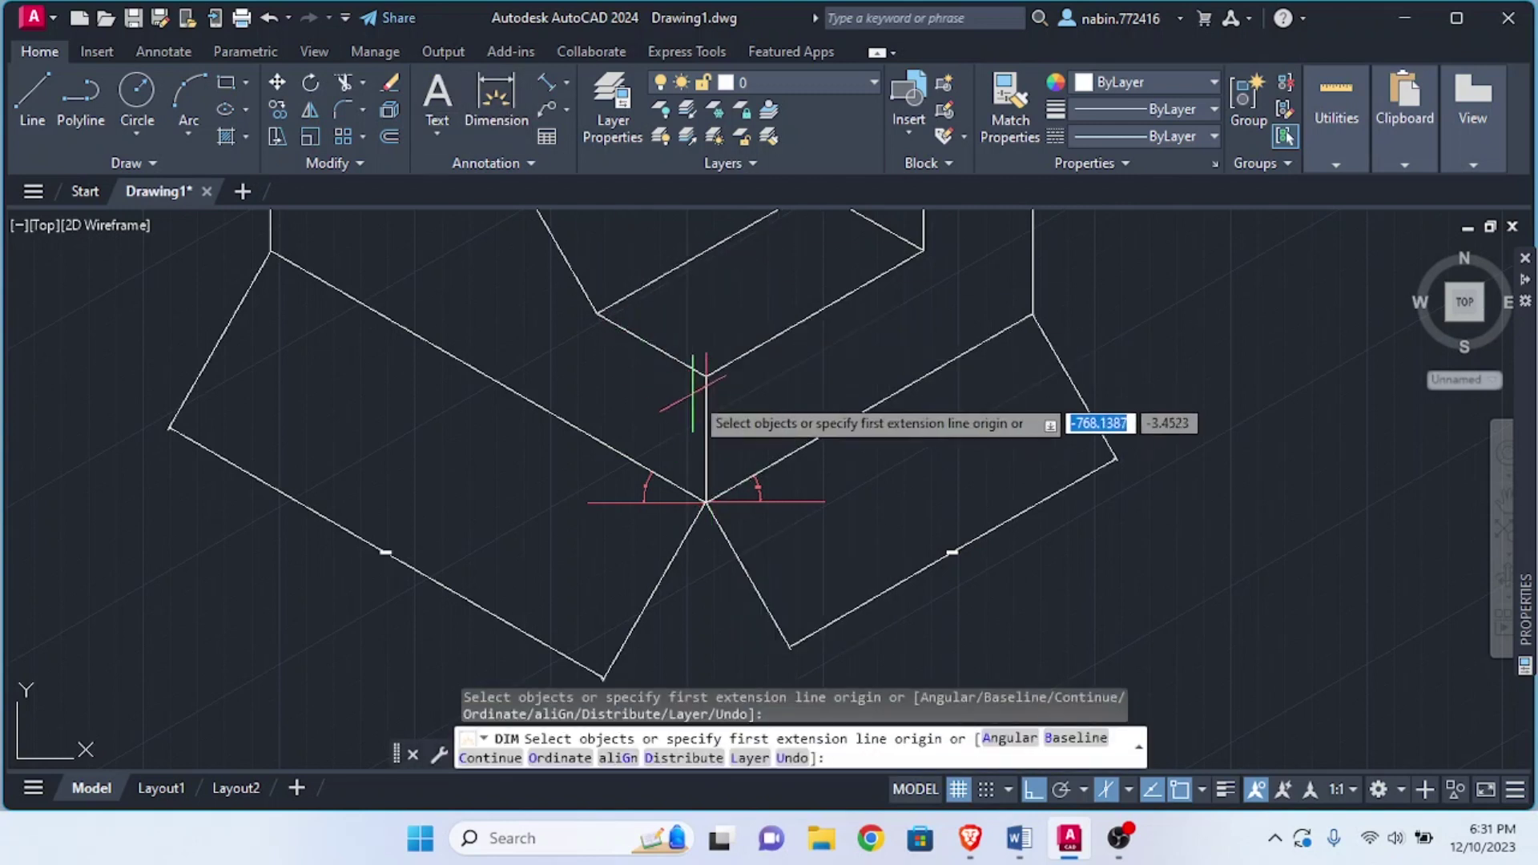
left_click(705, 373)
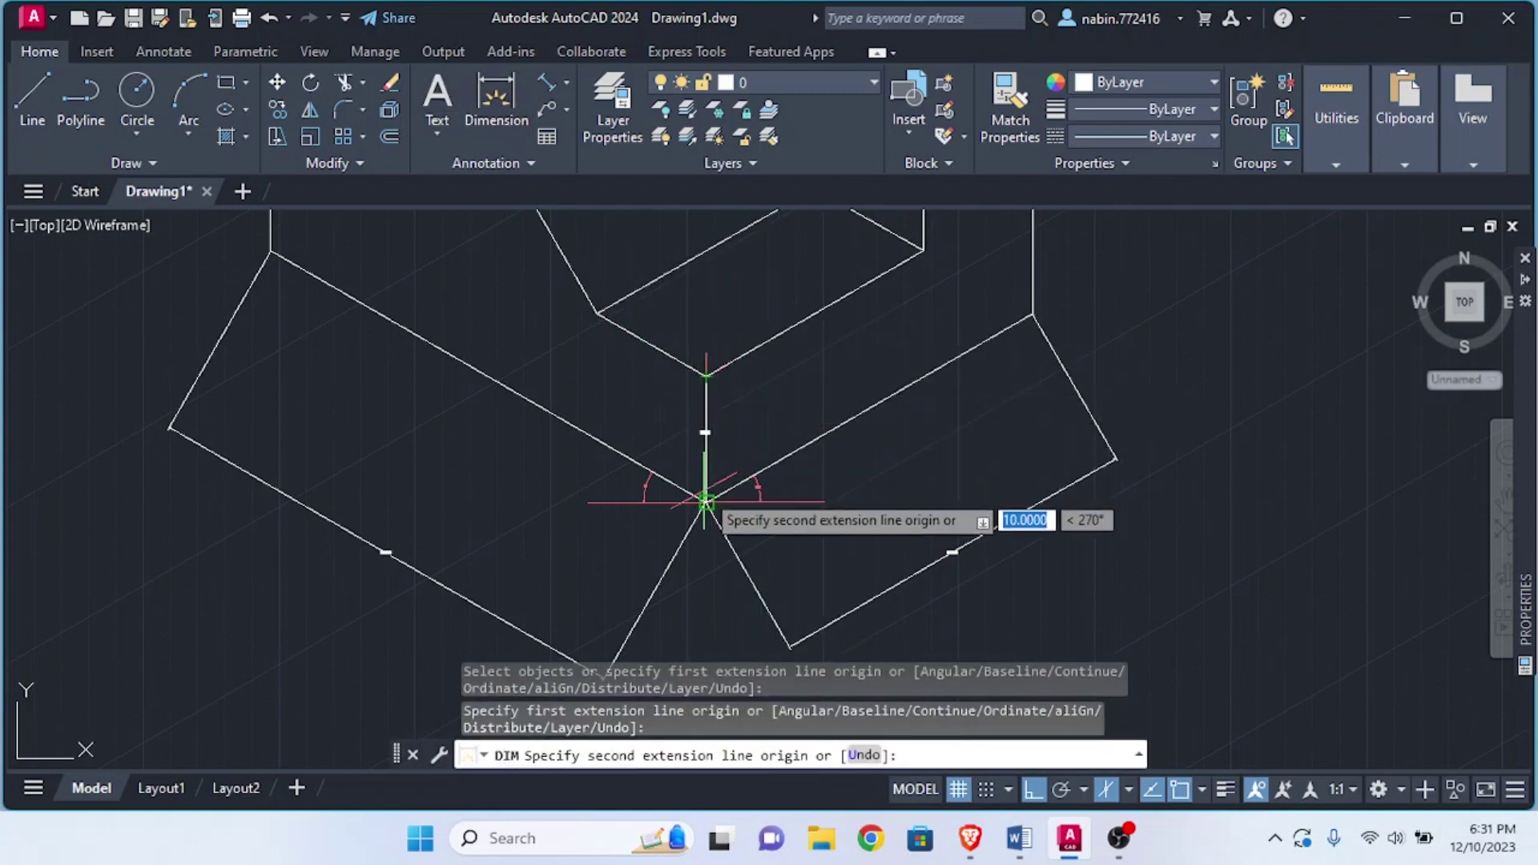
left_click(706, 502)
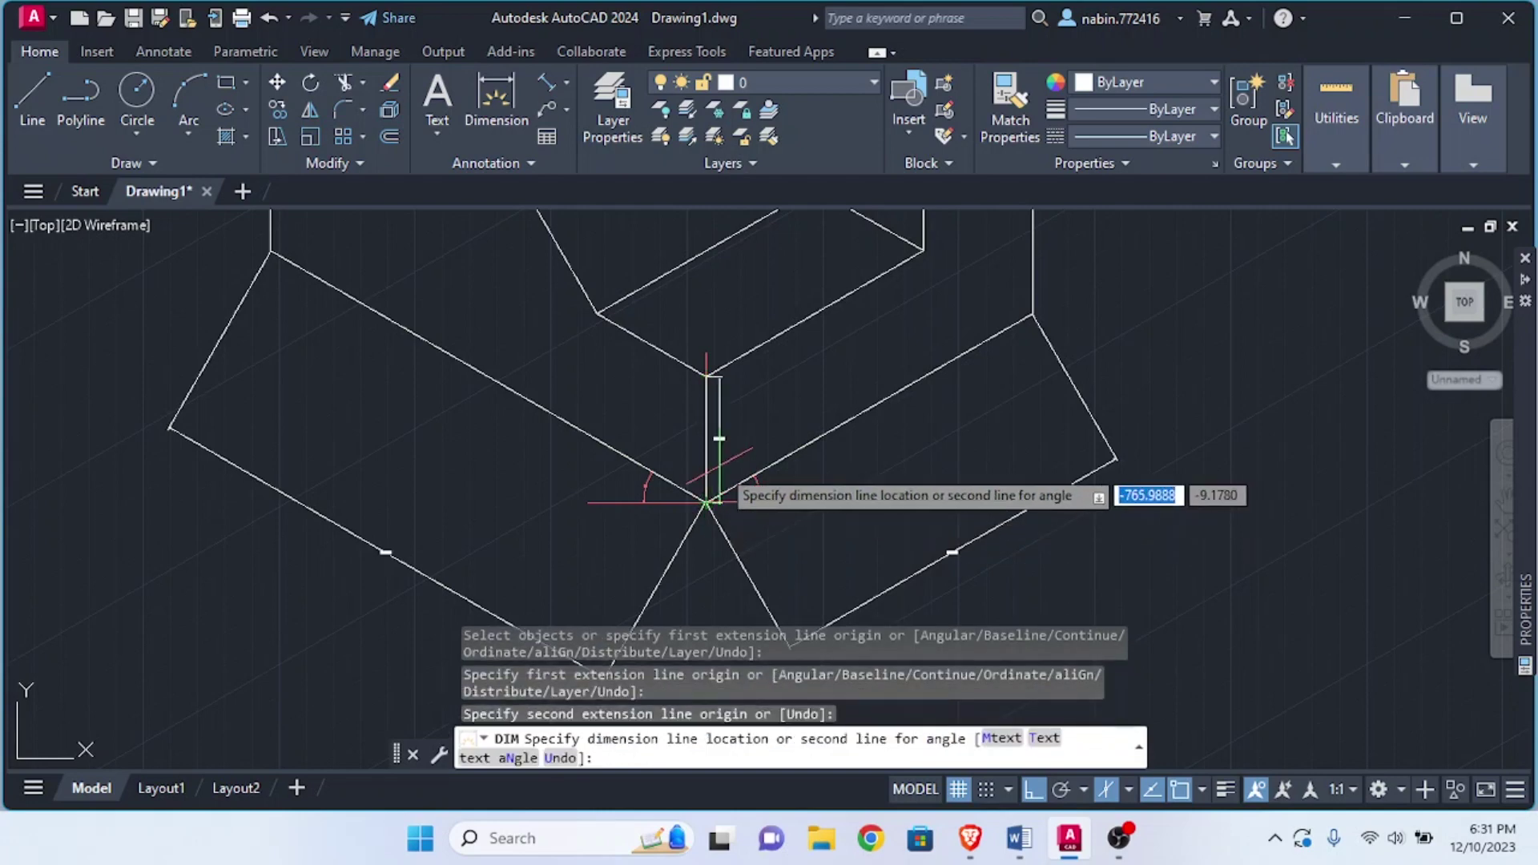
left_click(748, 439)
scroll(741, 453, "up", 5)
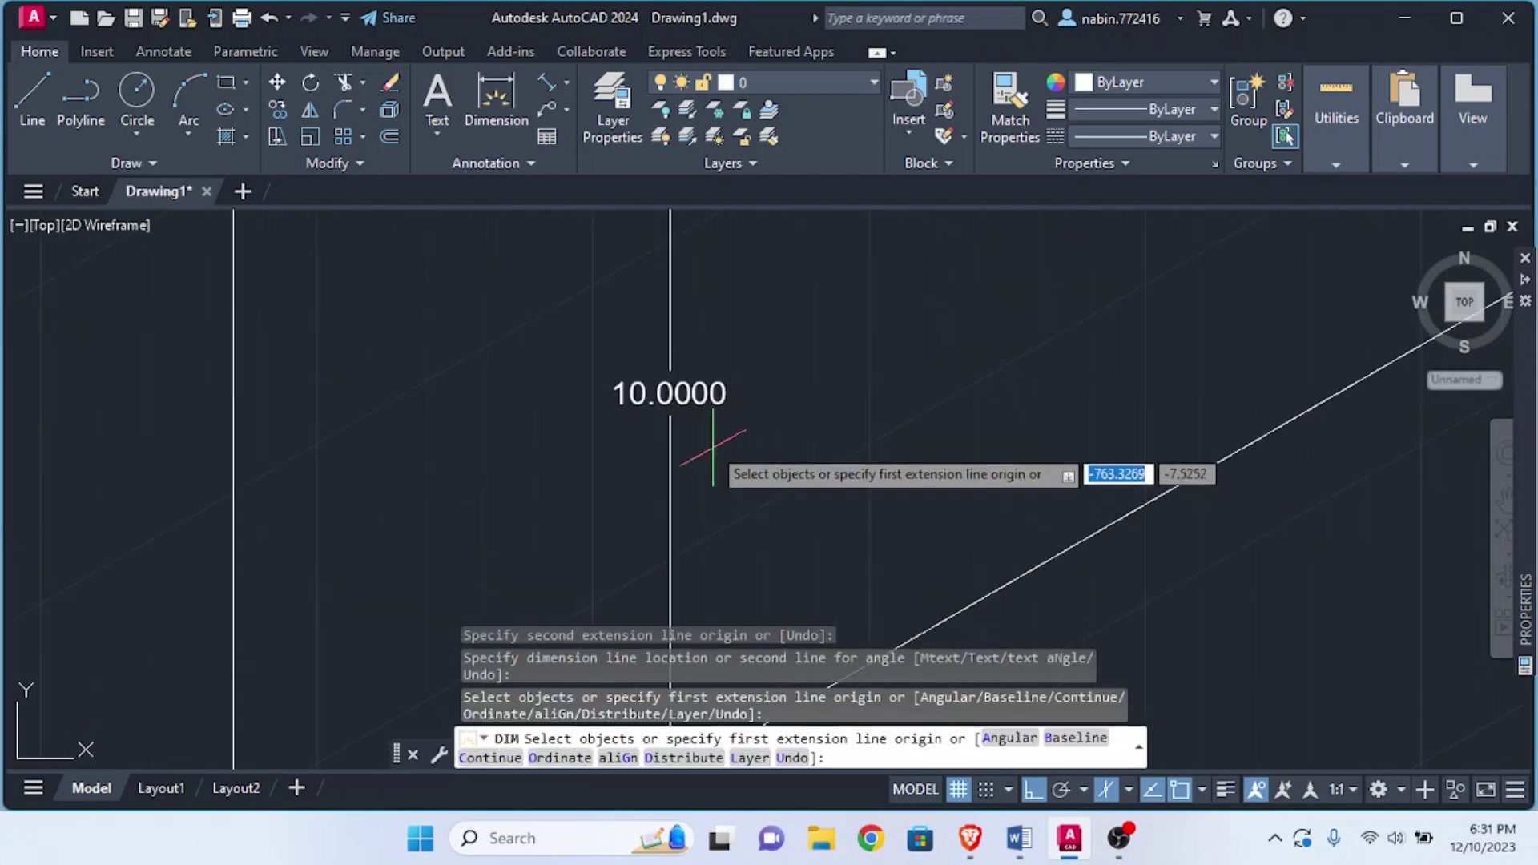
scroll(689, 464, "down", 10)
scroll(757, 436, "up", 3)
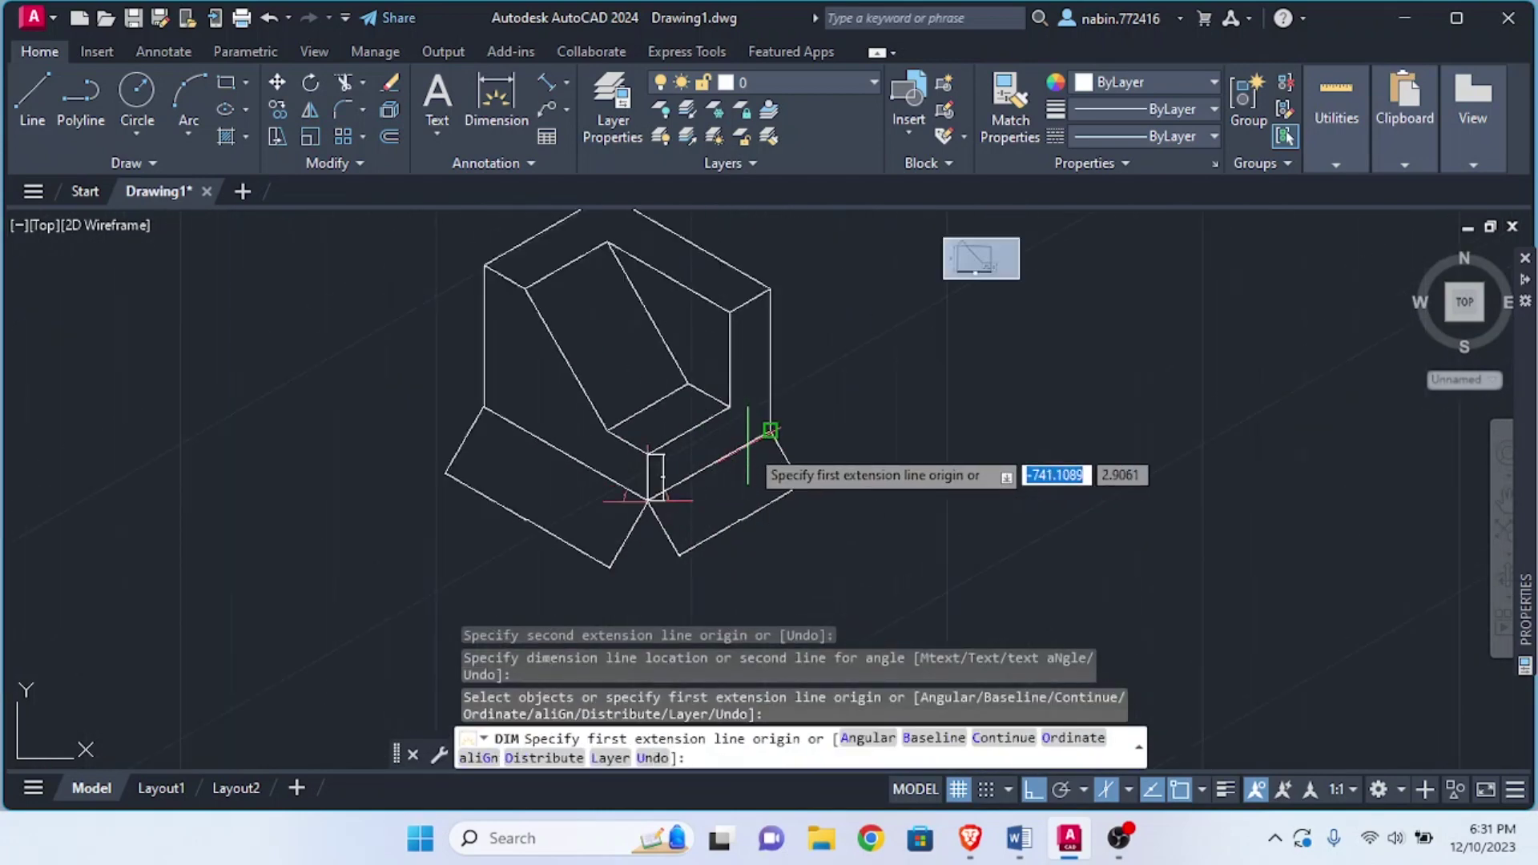
scroll(713, 384, "up", 2)
scroll(729, 367, "down", 5)
scroll(730, 365, "up", 3)
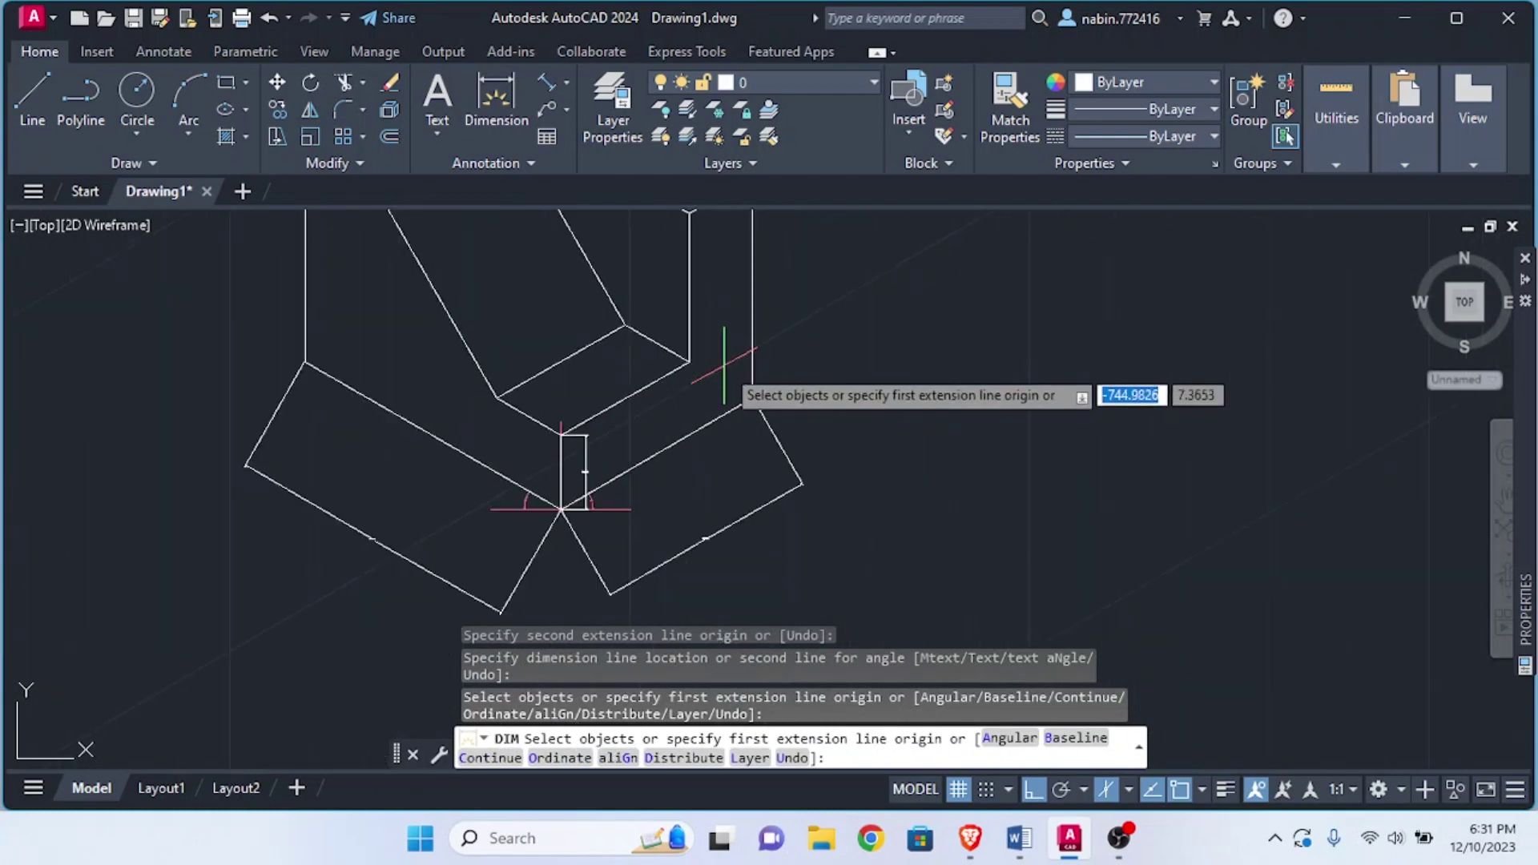
scroll(633, 404, "up", 4)
key("Return")
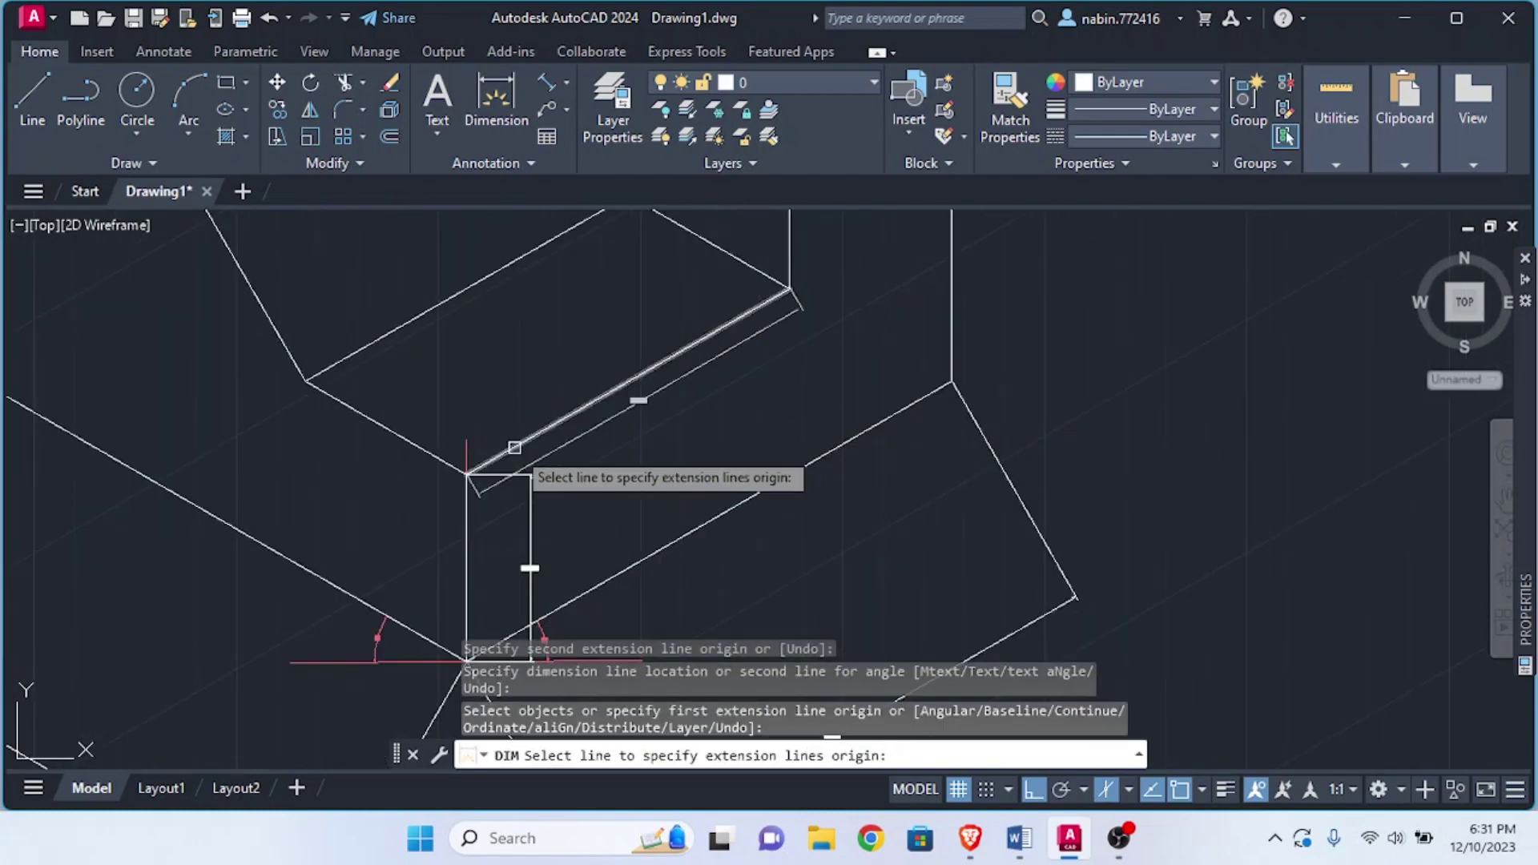
type("l")
key("Return")
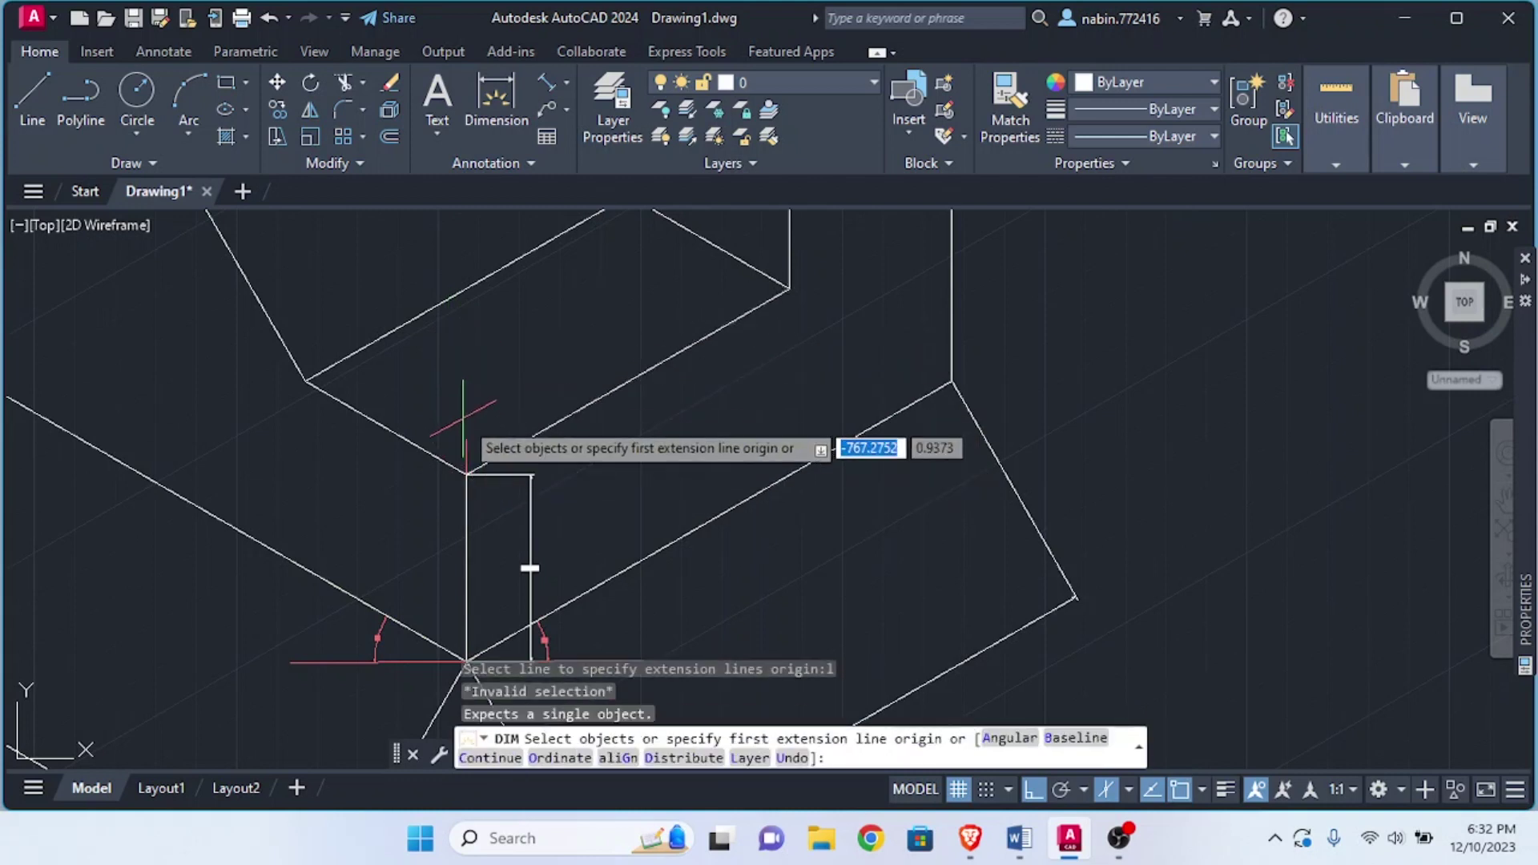
key("Return")
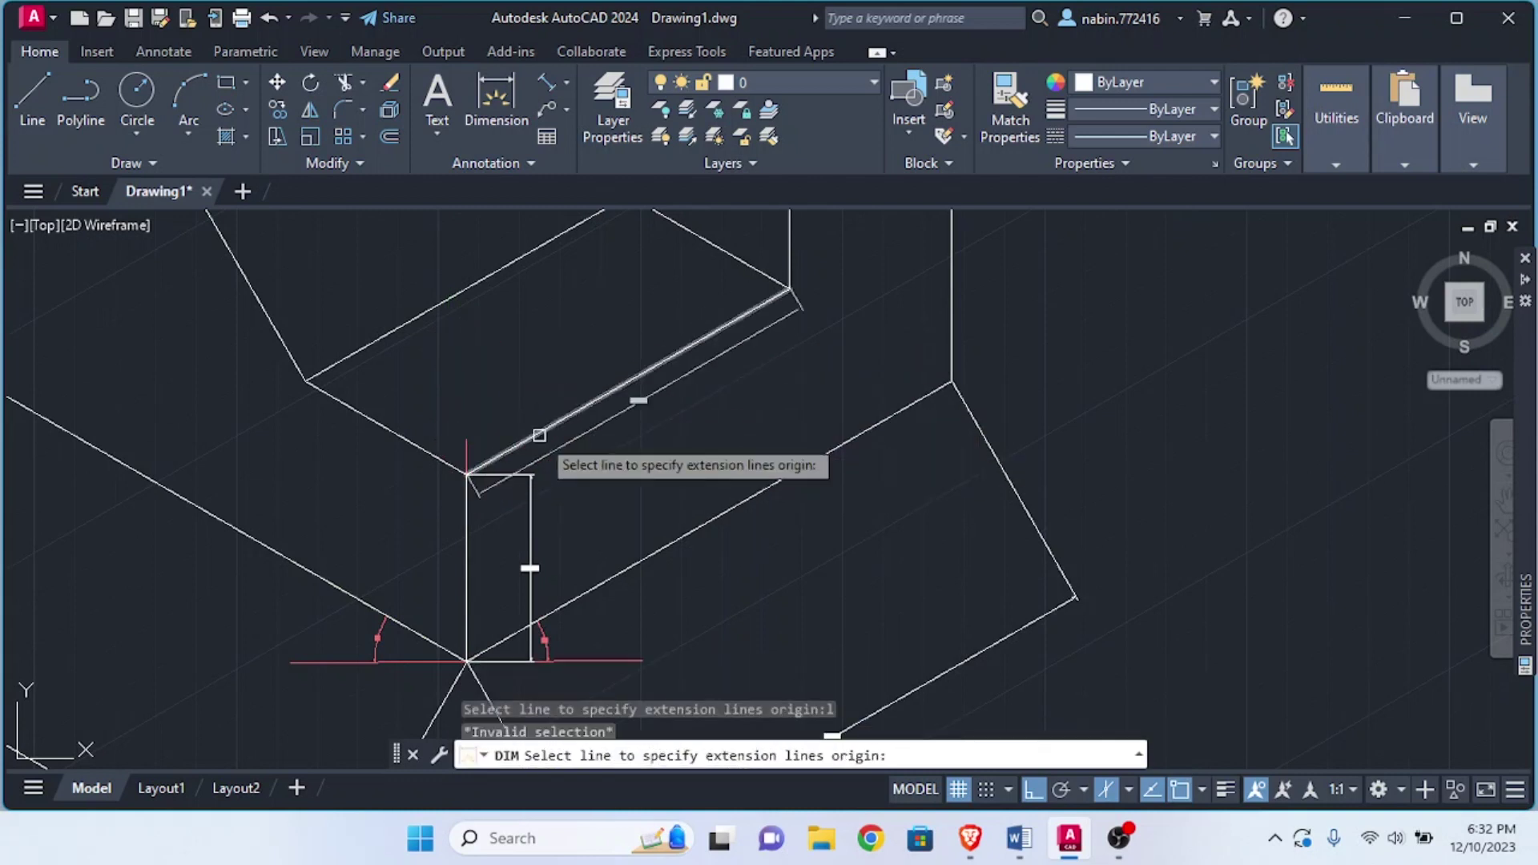
left_click(539, 435)
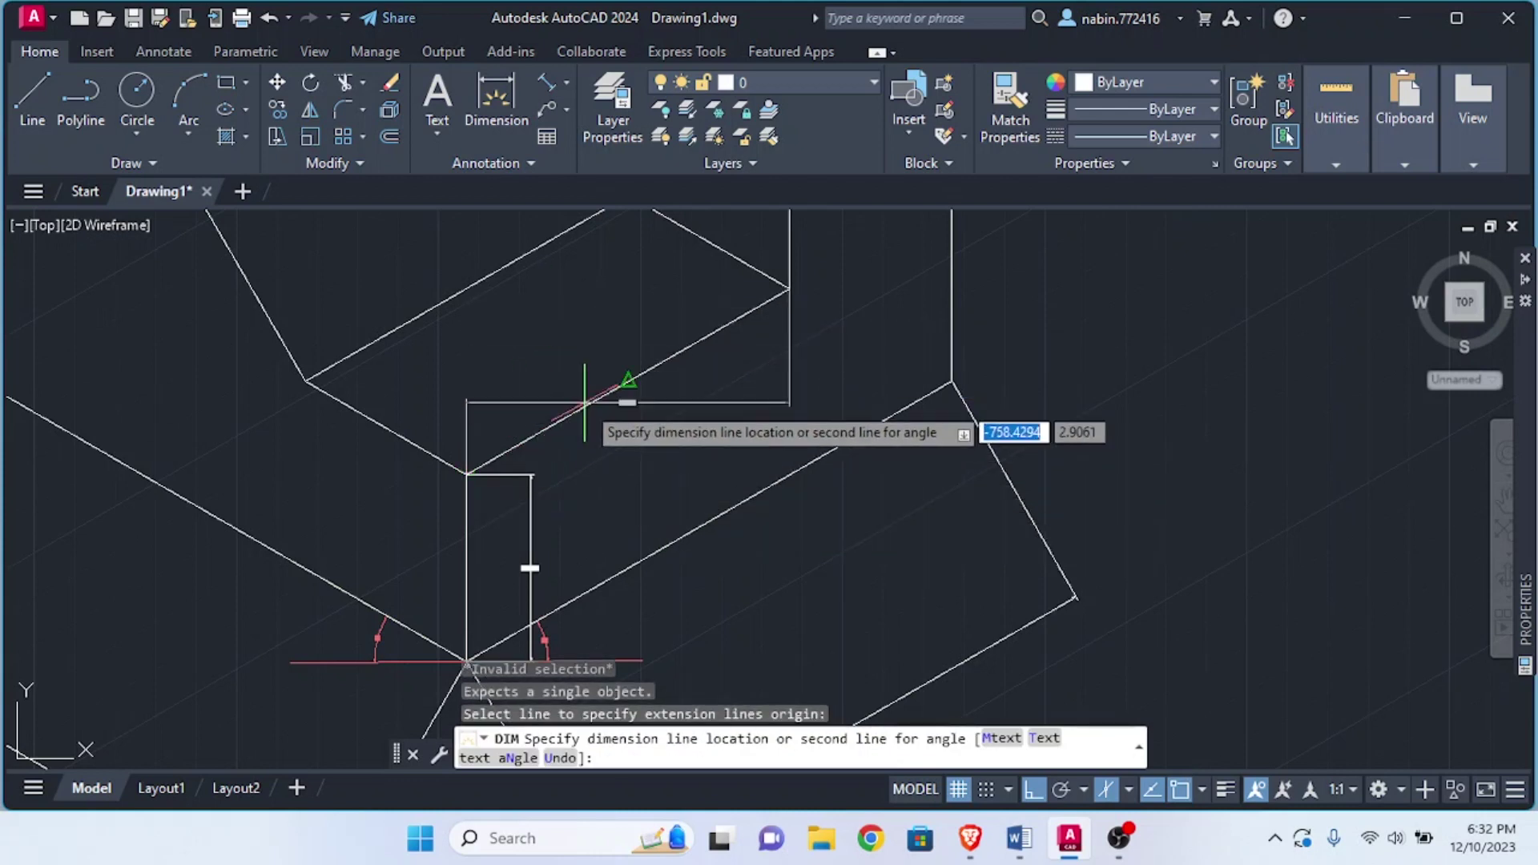
key("Escape")
Add an aligned dimension to the lower ledge's front edge from the top of the short front vertical, placing the dimension line below it
left_click(566, 84)
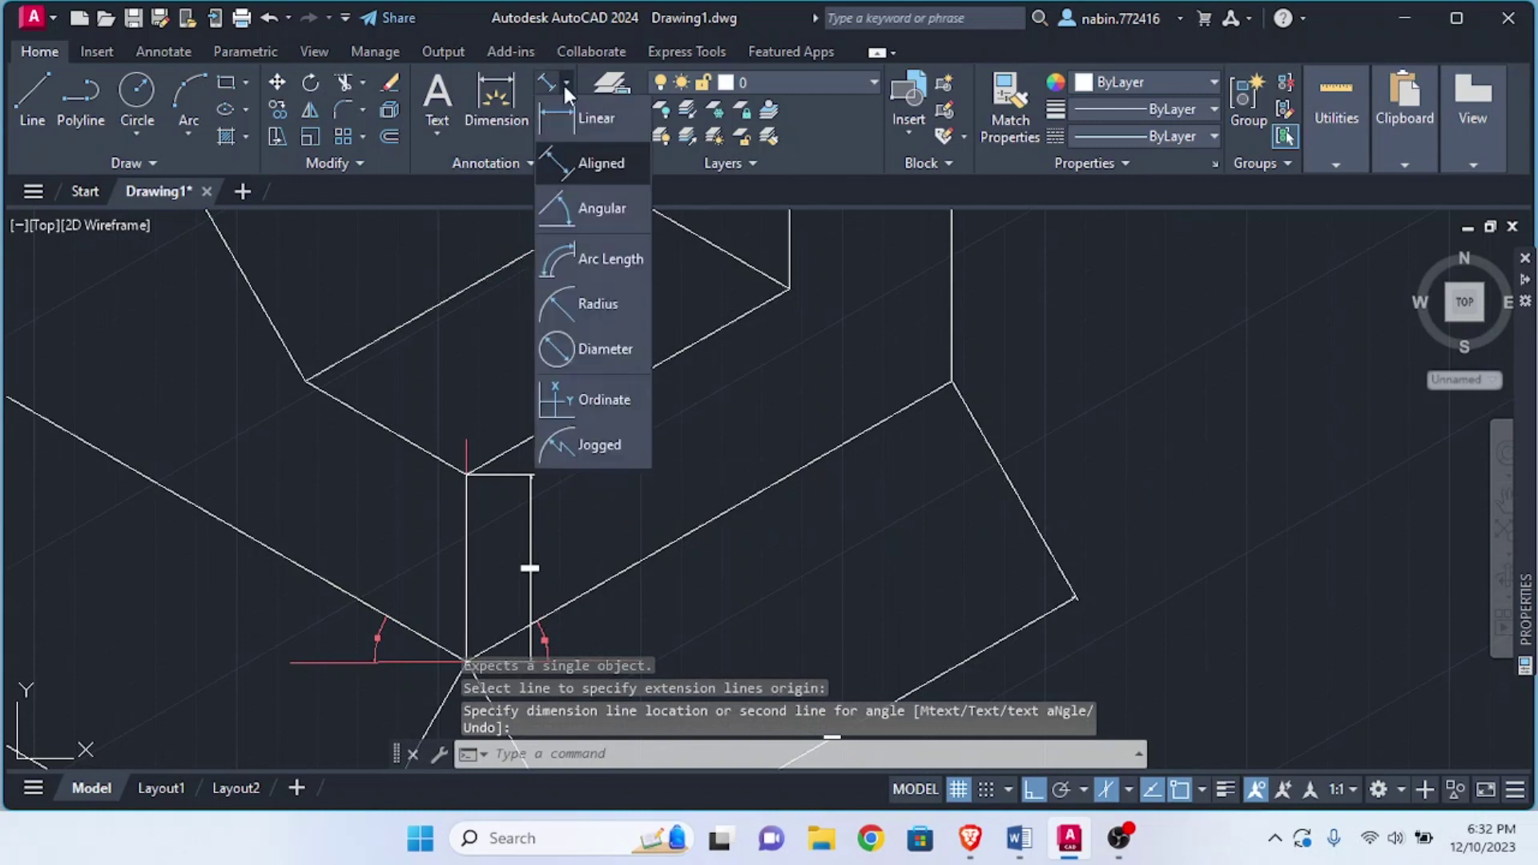
left_click(581, 183)
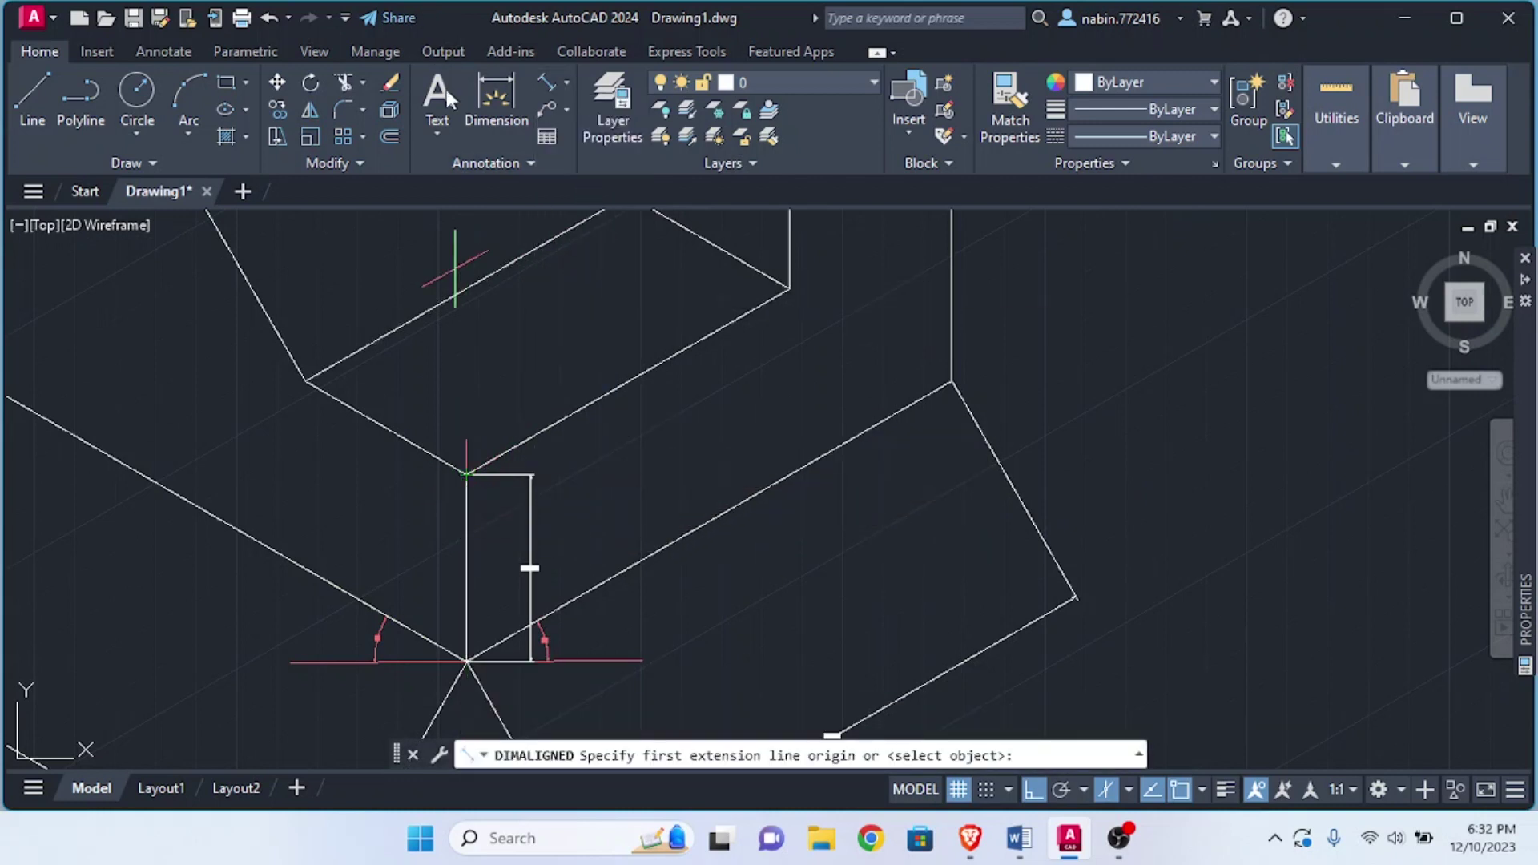
left_click(455, 479)
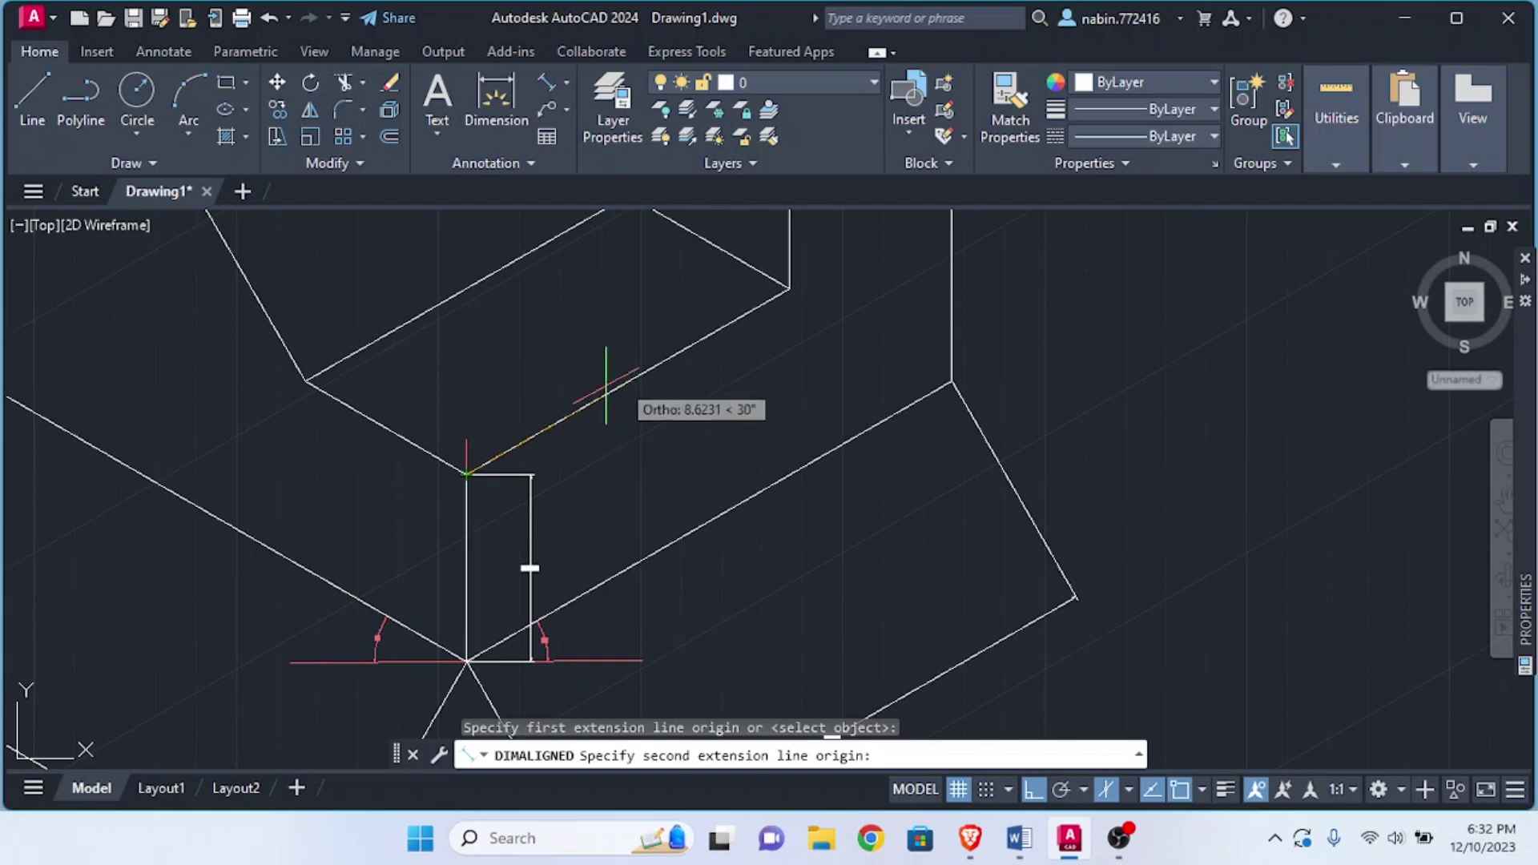
left_click(789, 288)
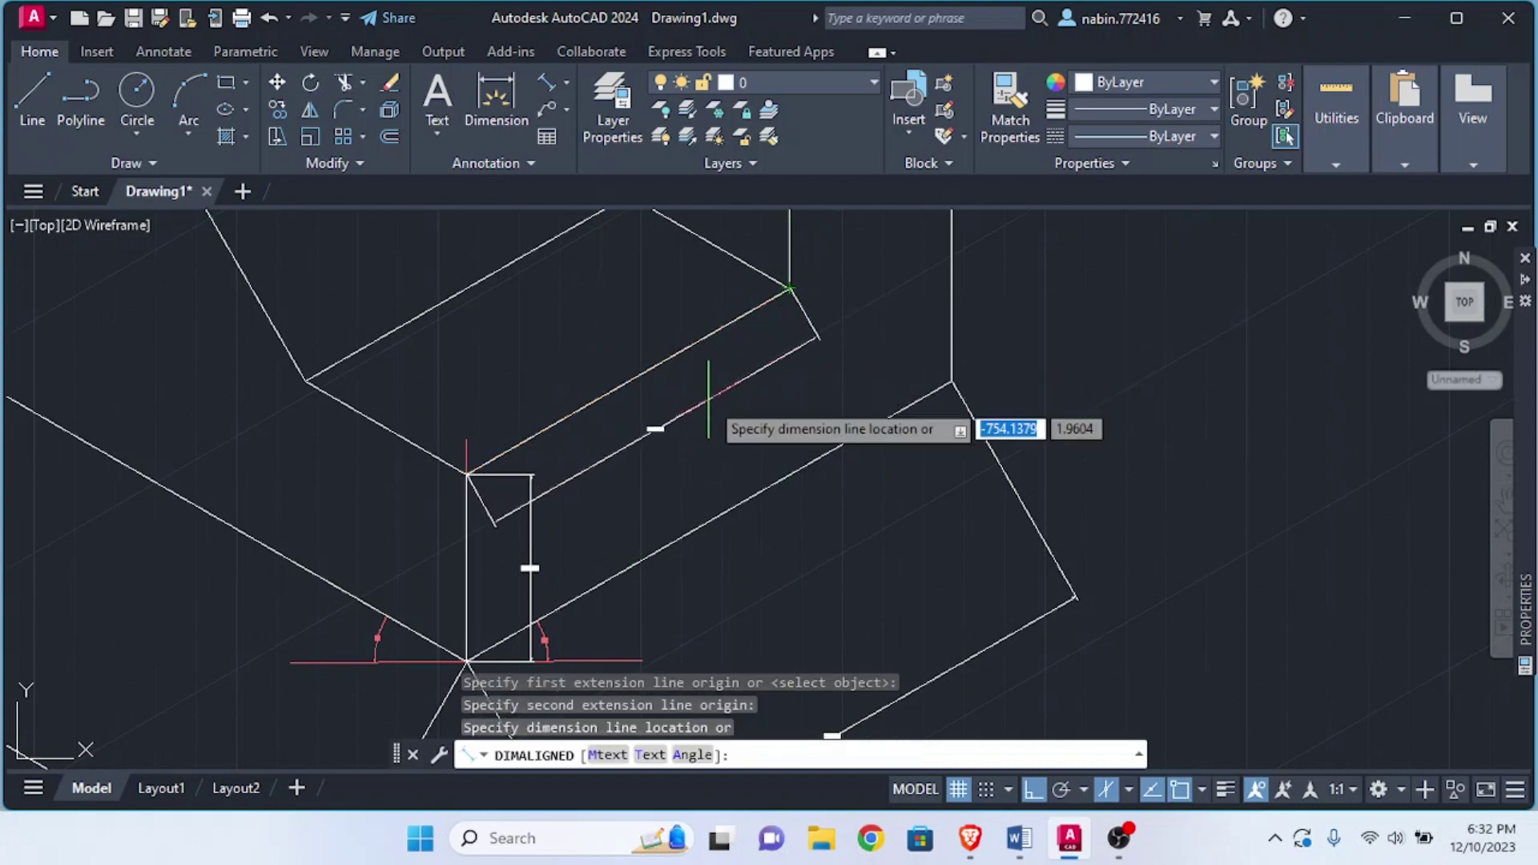
scroll(682, 415, "up", 5)
scroll(677, 405, "down", 5)
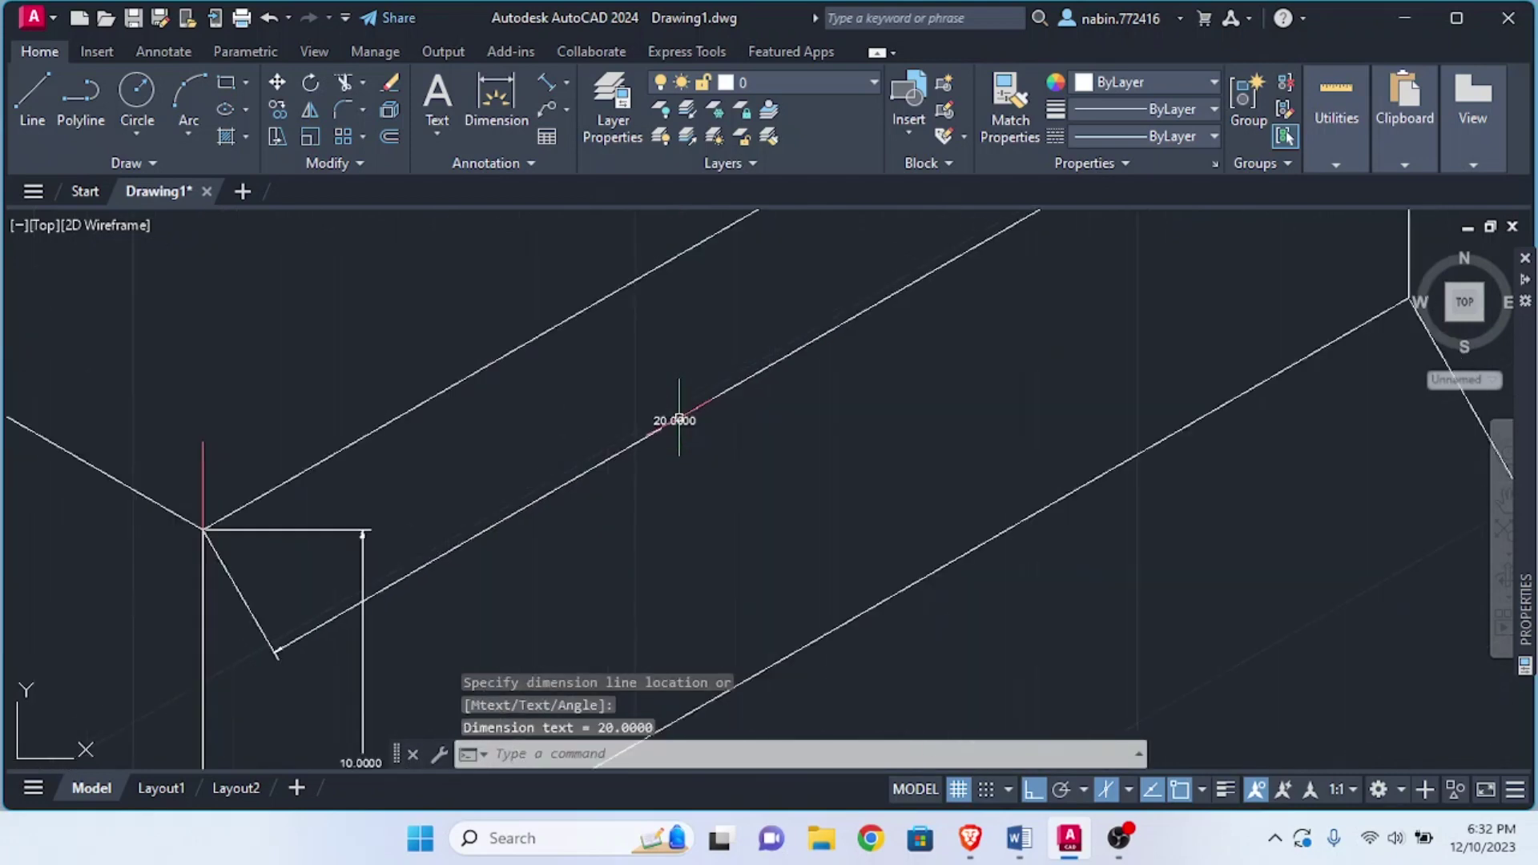
Compare the dimensioned isometric view with the dimensions in the reference sketch
scroll(677, 413, "down", 1)
scroll(659, 419, "up", 3)
scroll(676, 409, "down", 6)
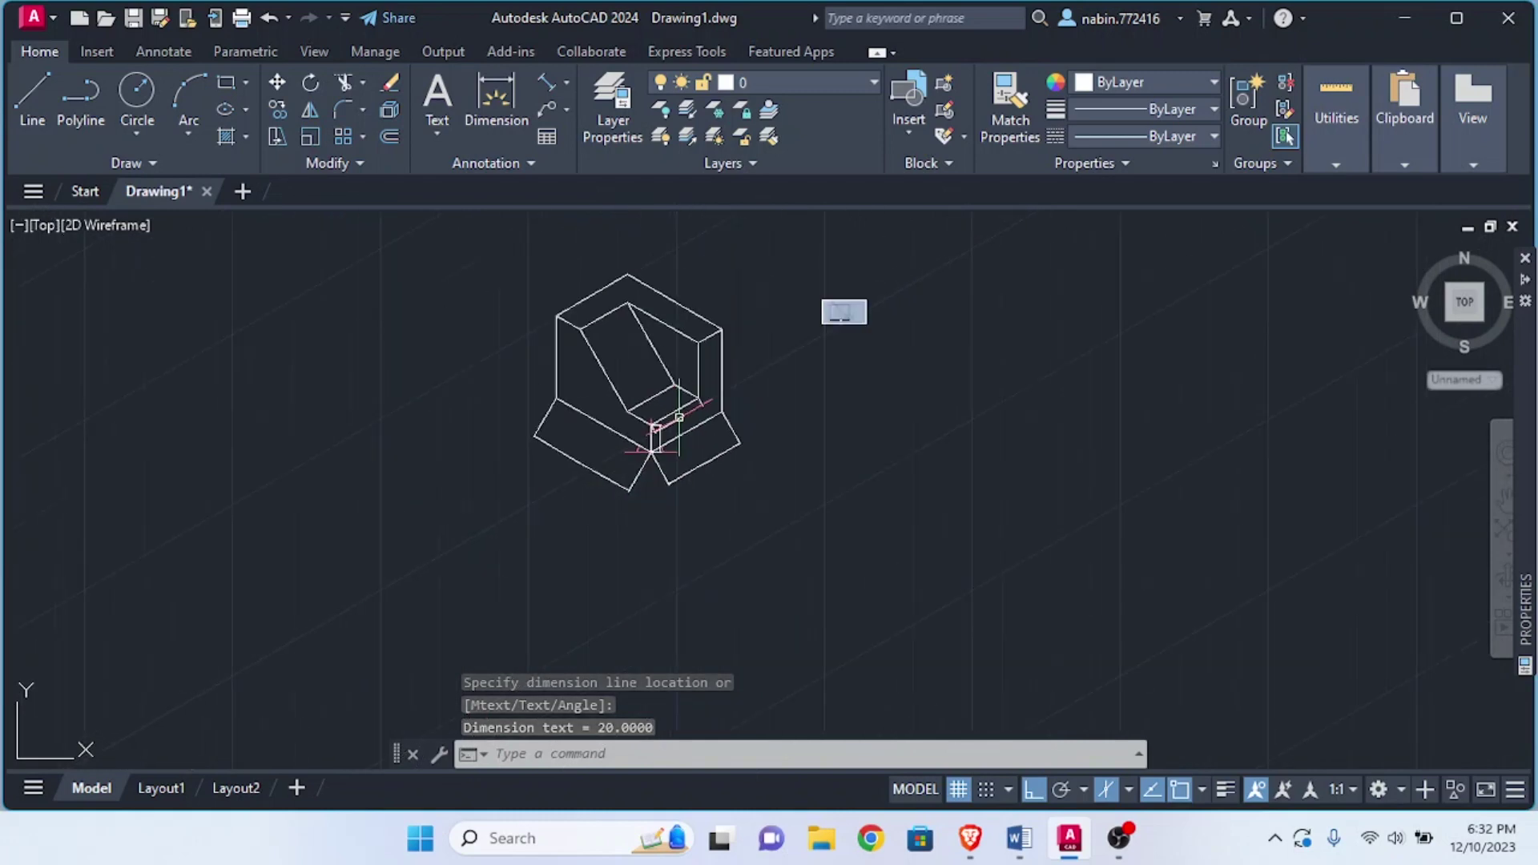
scroll(814, 328, "up", 6)
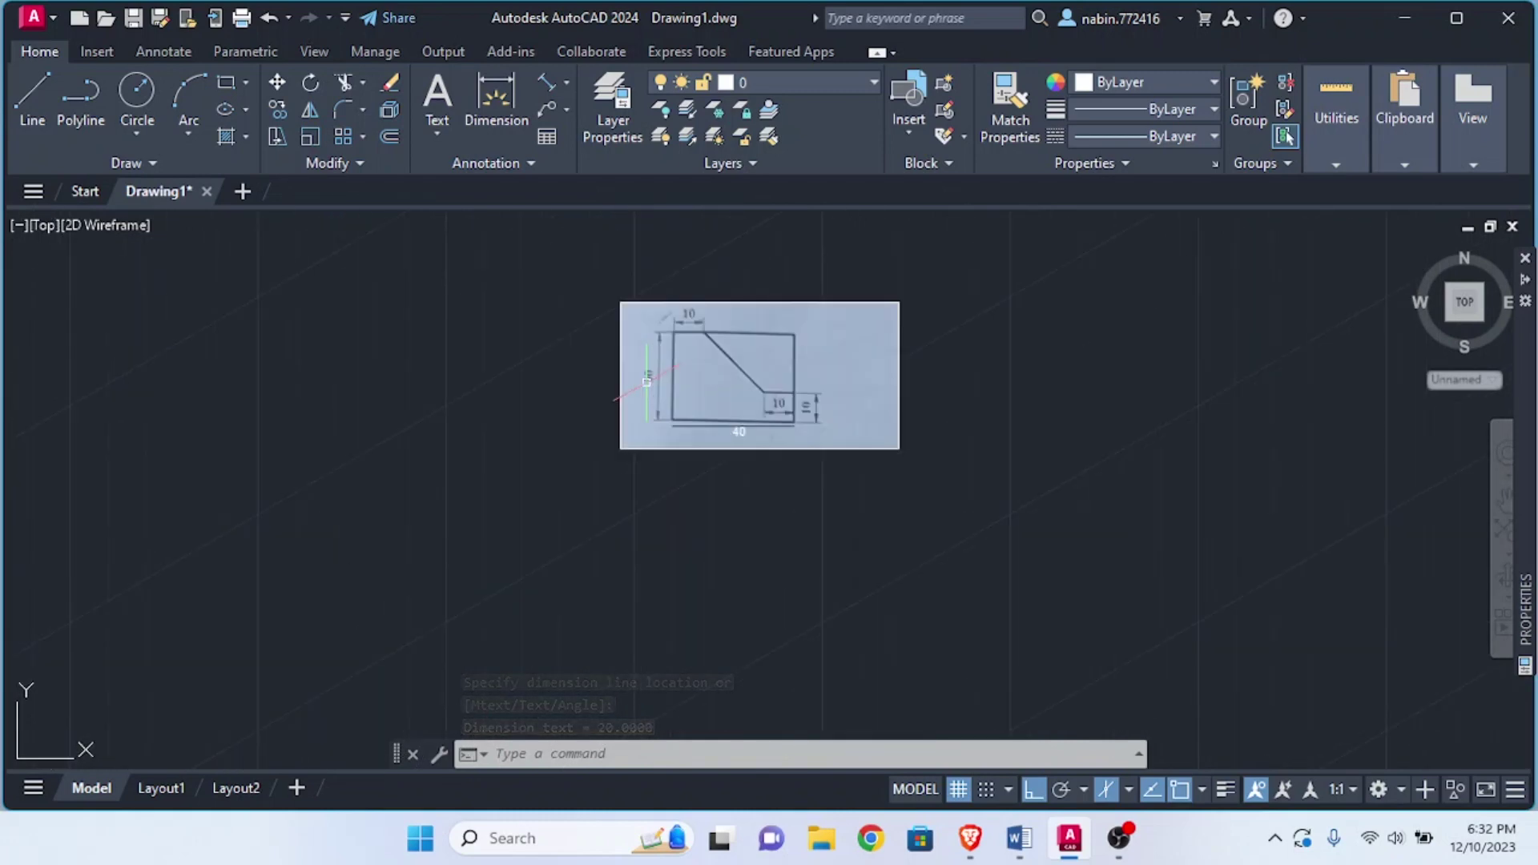
scroll(553, 440, "down", 4)
scroll(445, 522, "up", 4)
scroll(433, 532, "down", 4)
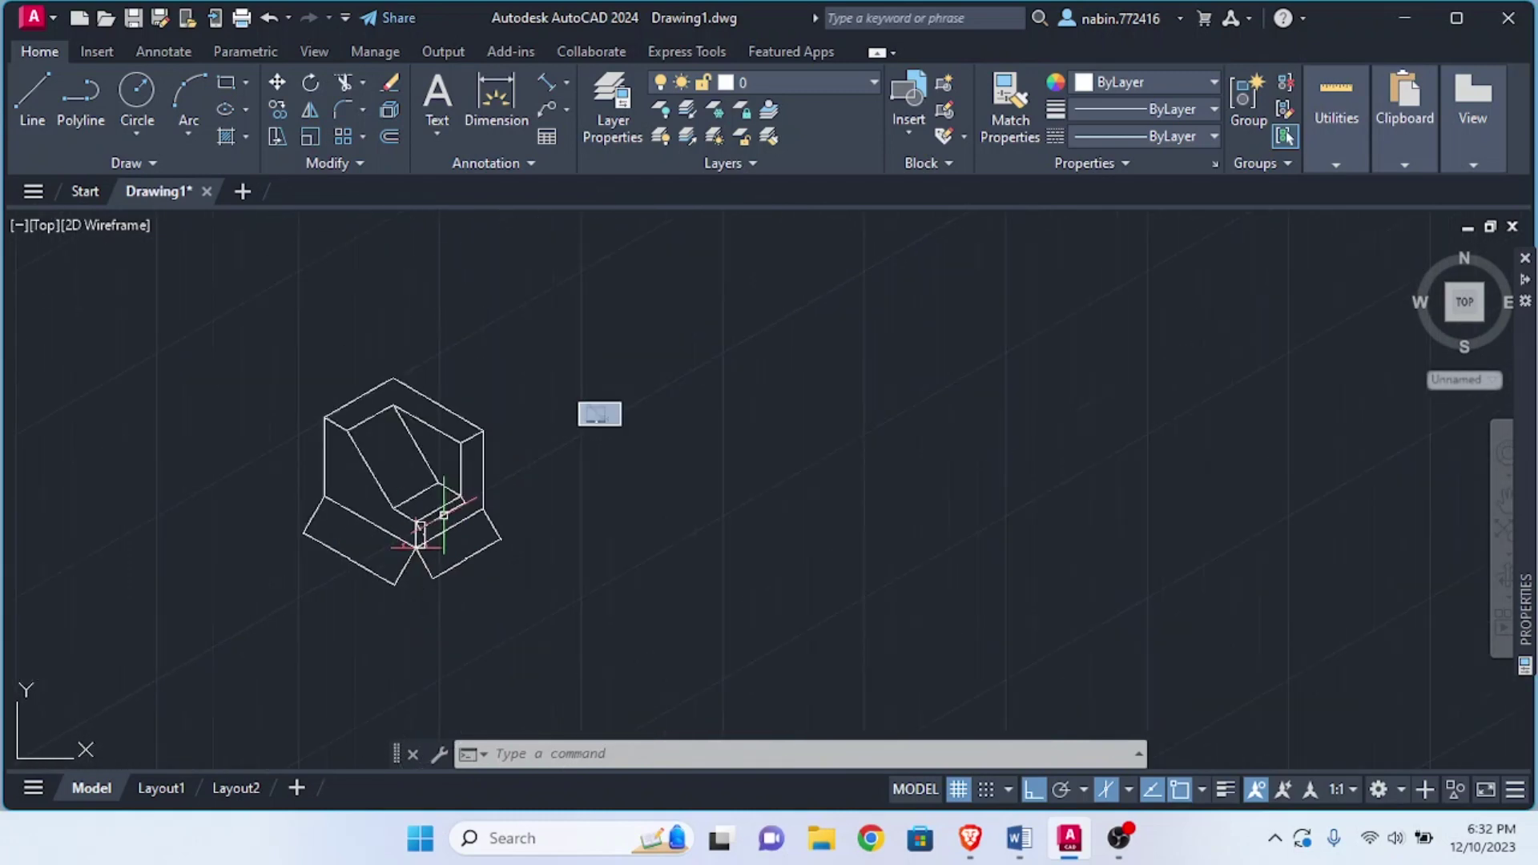
scroll(607, 402, "up", 6)
scroll(607, 402, "up", 4)
scroll(609, 412, "down", 4)
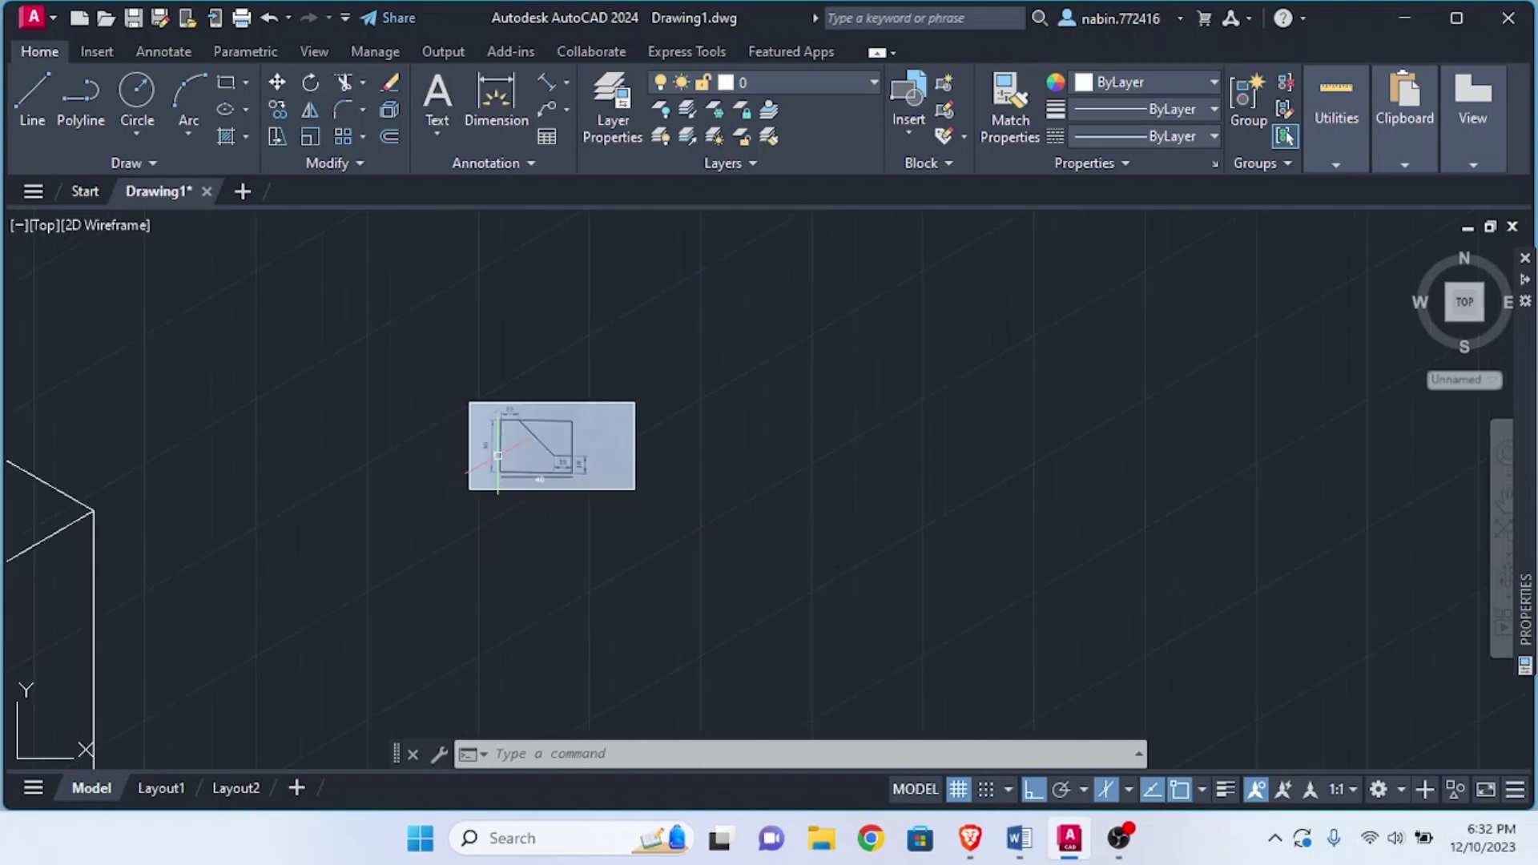
scroll(498, 429, "up", 4)
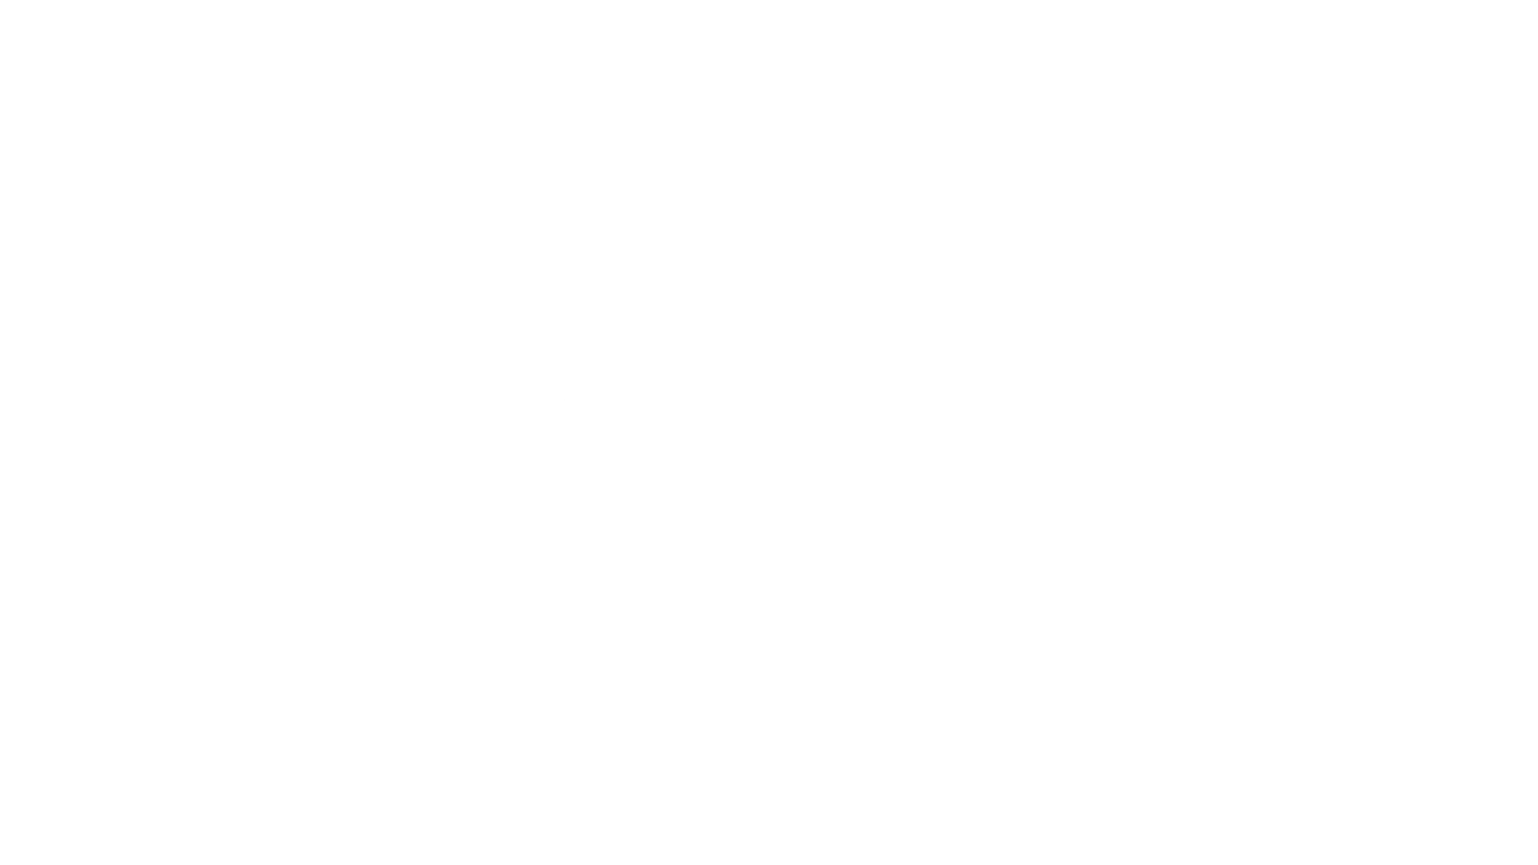